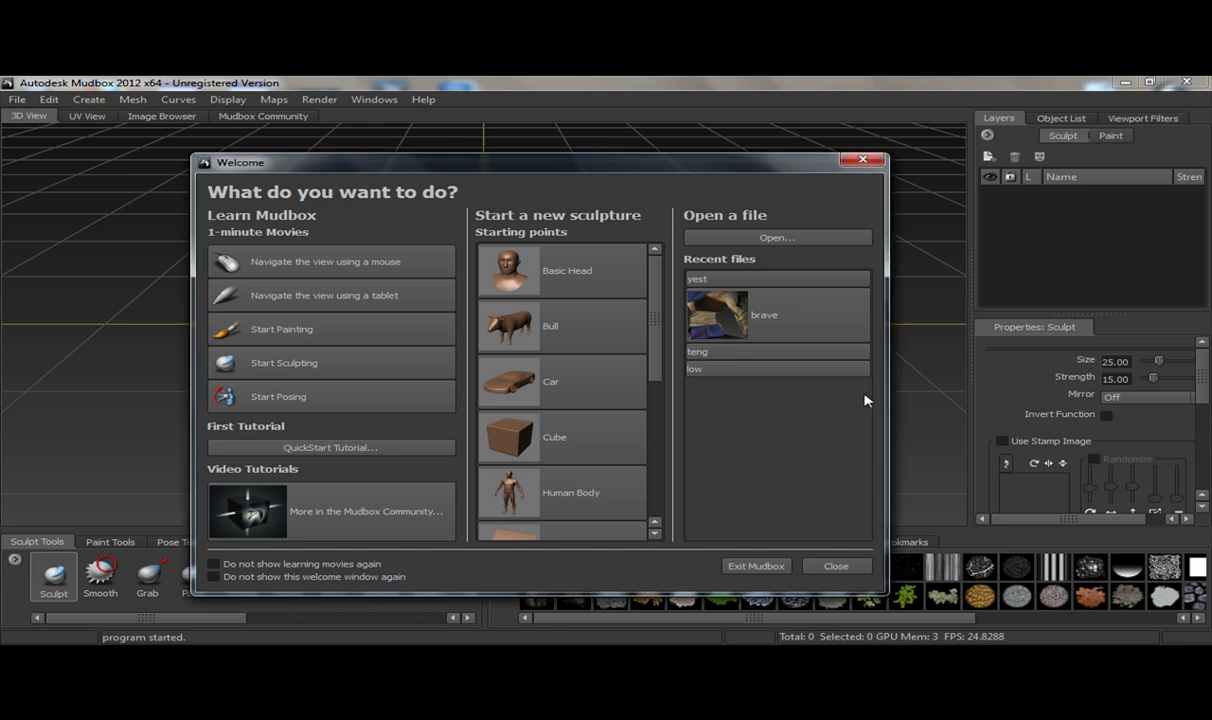
# Open the yest.obj model from the GolemHazmat folder and frame the golem at a closer three-quarter view.
pyautogui.click(704, 237)
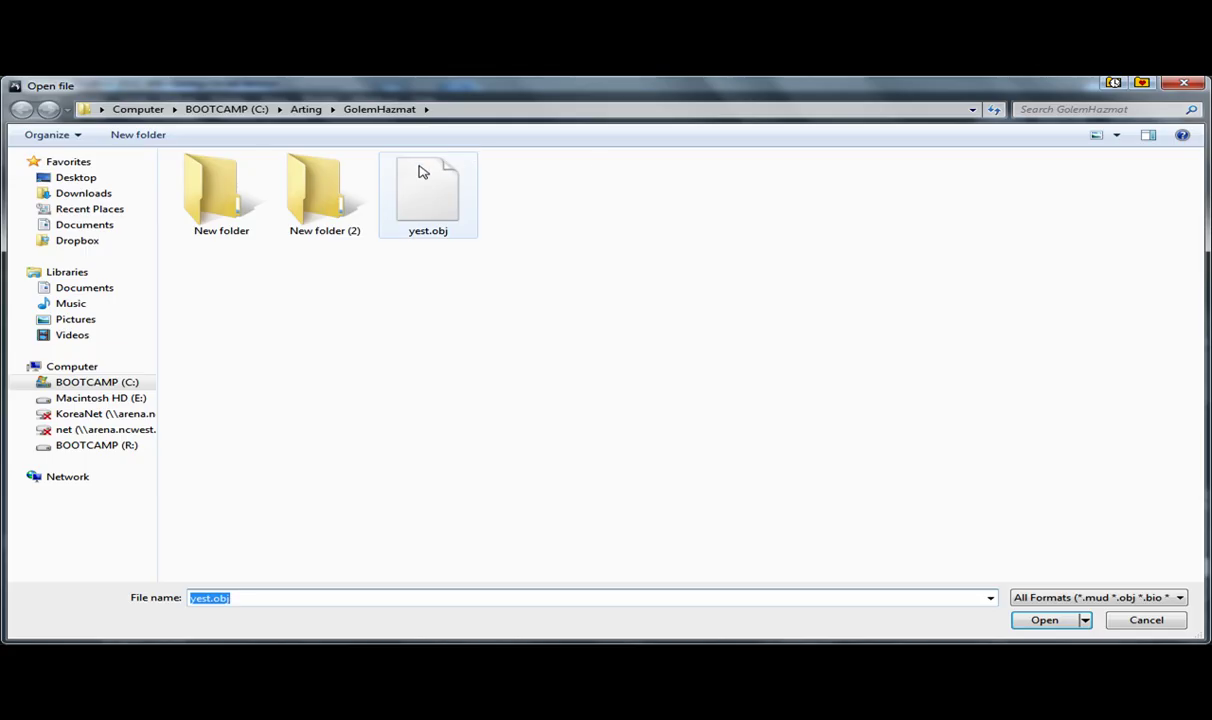
pyautogui.doubleClick(441, 205)
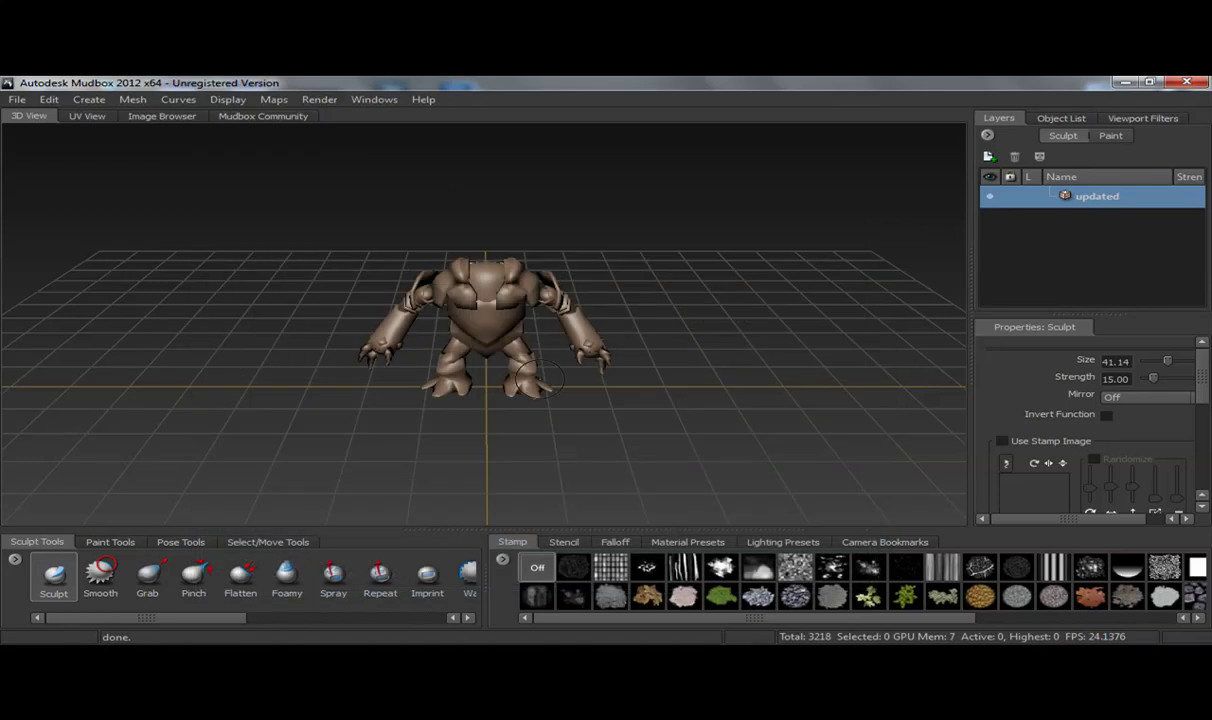
pyautogui.keyDown('alt'); pyautogui.moveTo(540, 378); pyautogui.dragTo(670, 395); pyautogui.keyUp('alt')
pyautogui.keyDown('alt'); pyautogui.moveTo(670, 395); pyautogui.dragTo(807, 420, button='right'); pyautogui.keyUp('alt')
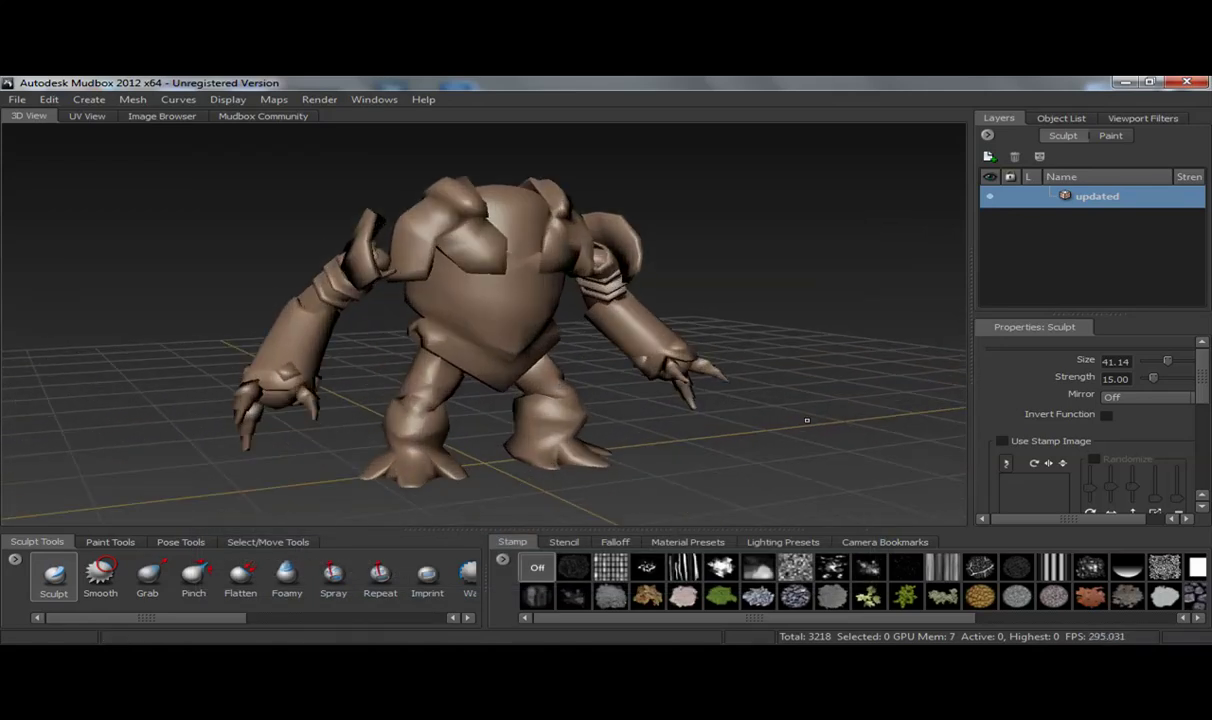
pyautogui.keyDown('alt'); pyautogui.moveTo(806, 420); pyautogui.dragTo(693, 379); pyautogui.keyUp('alt')
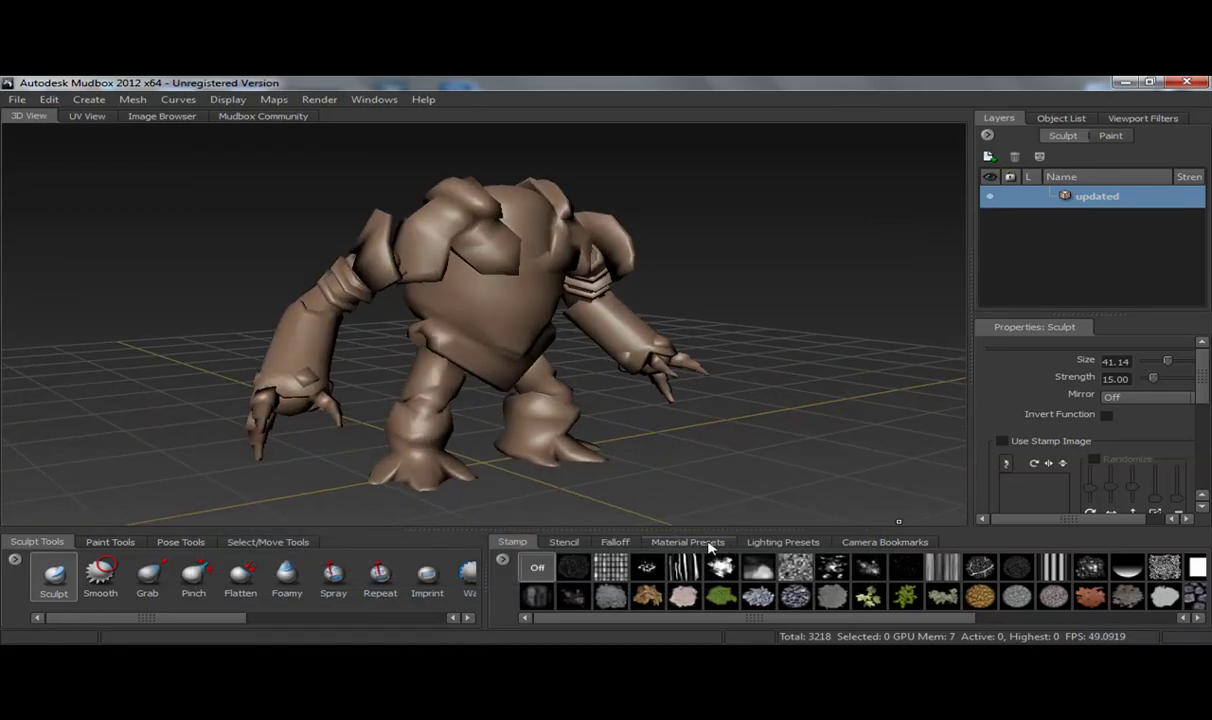
# Apply the teal and warm two-tone lighting preset, the last one in the collection, to the golem scene.
pyautogui.click(713, 545)
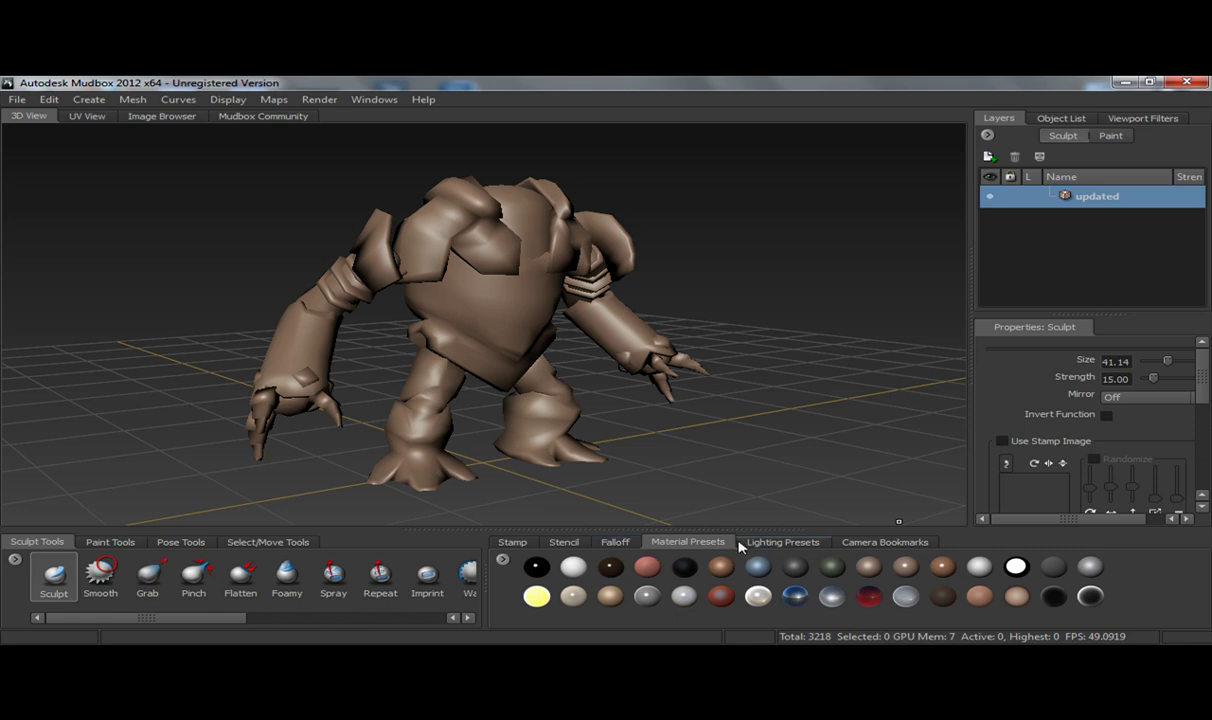
pyautogui.click(744, 544)
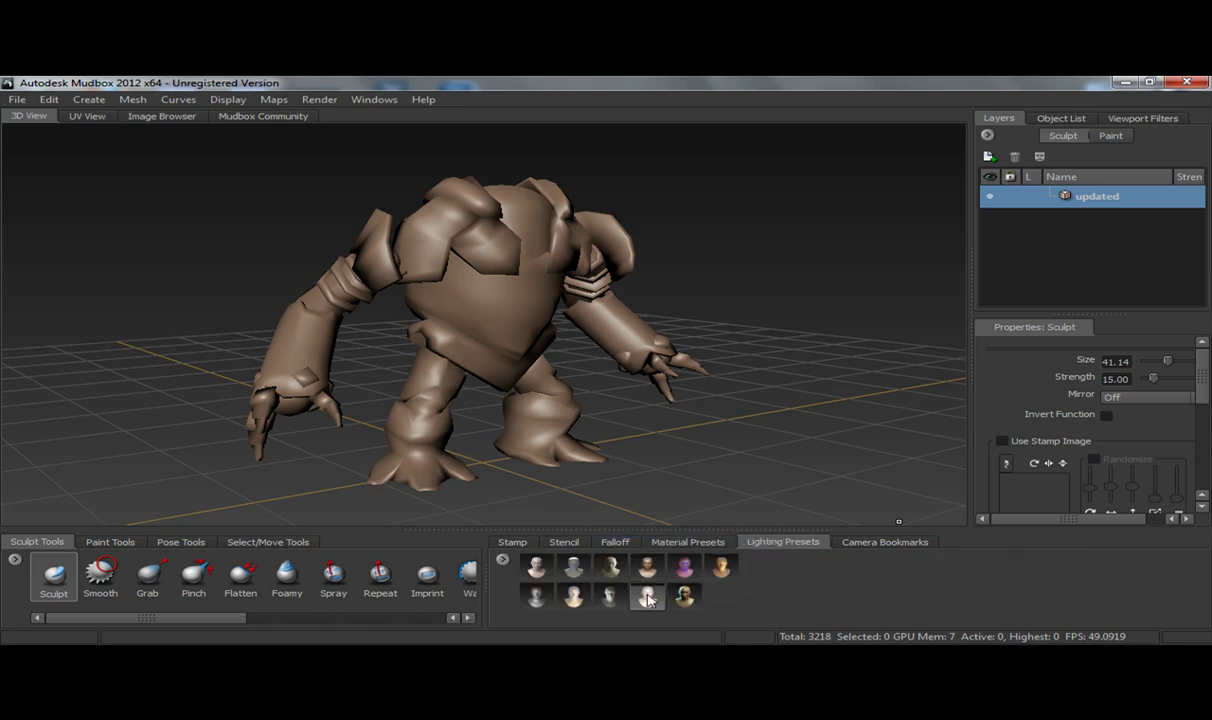
pyautogui.click(683, 597)
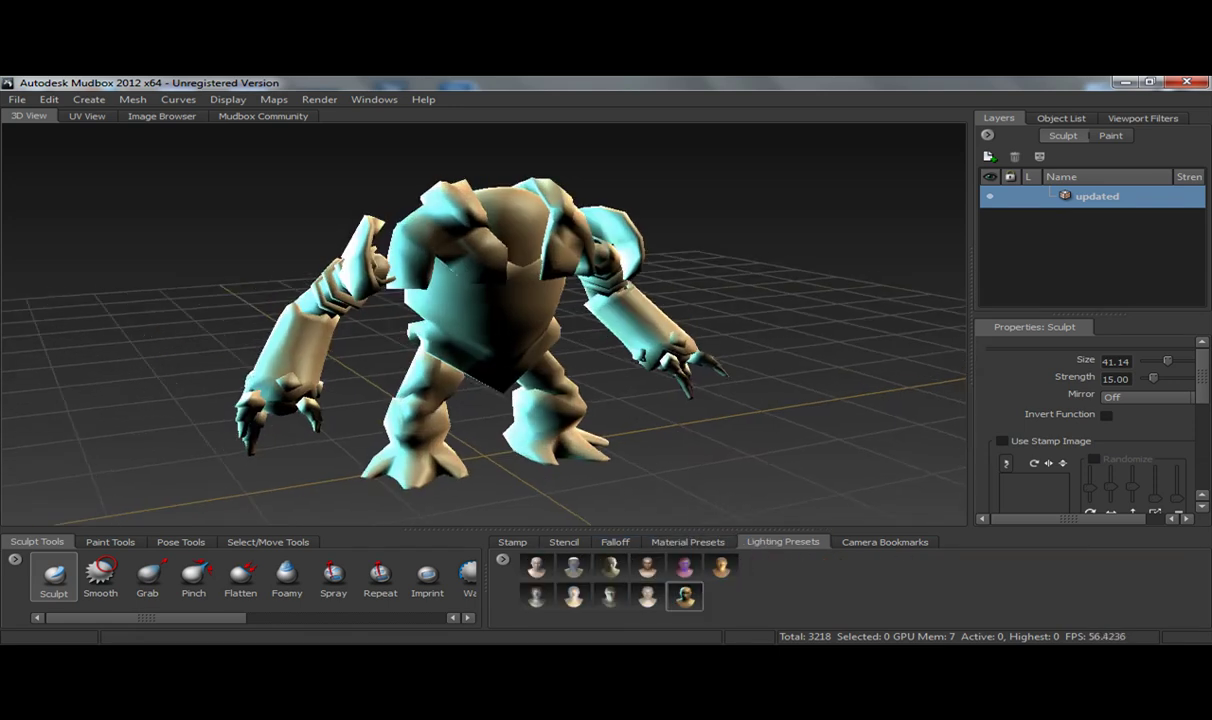
# Create a paint layer in the Diffuse channel at size 1024, saved as Targa [8 bit, RGBA].
pyautogui.click(1114, 135)
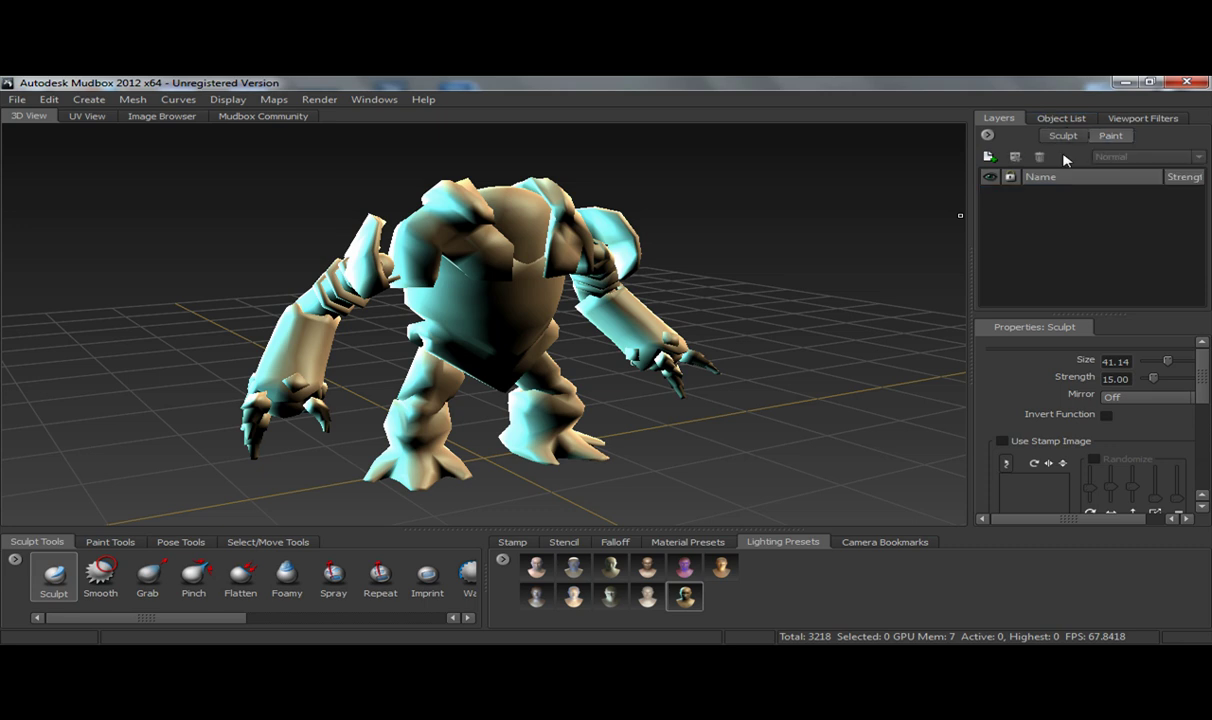
pyautogui.rightClick(1027, 204)
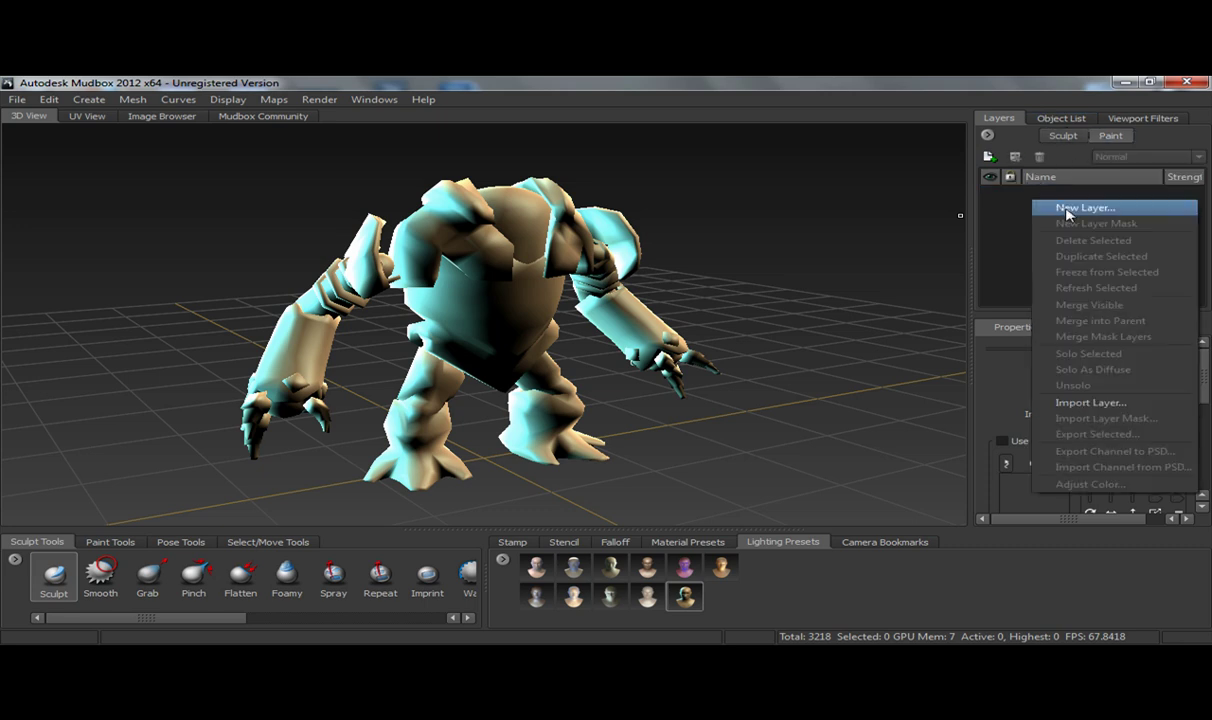
pyautogui.click(1010, 204)
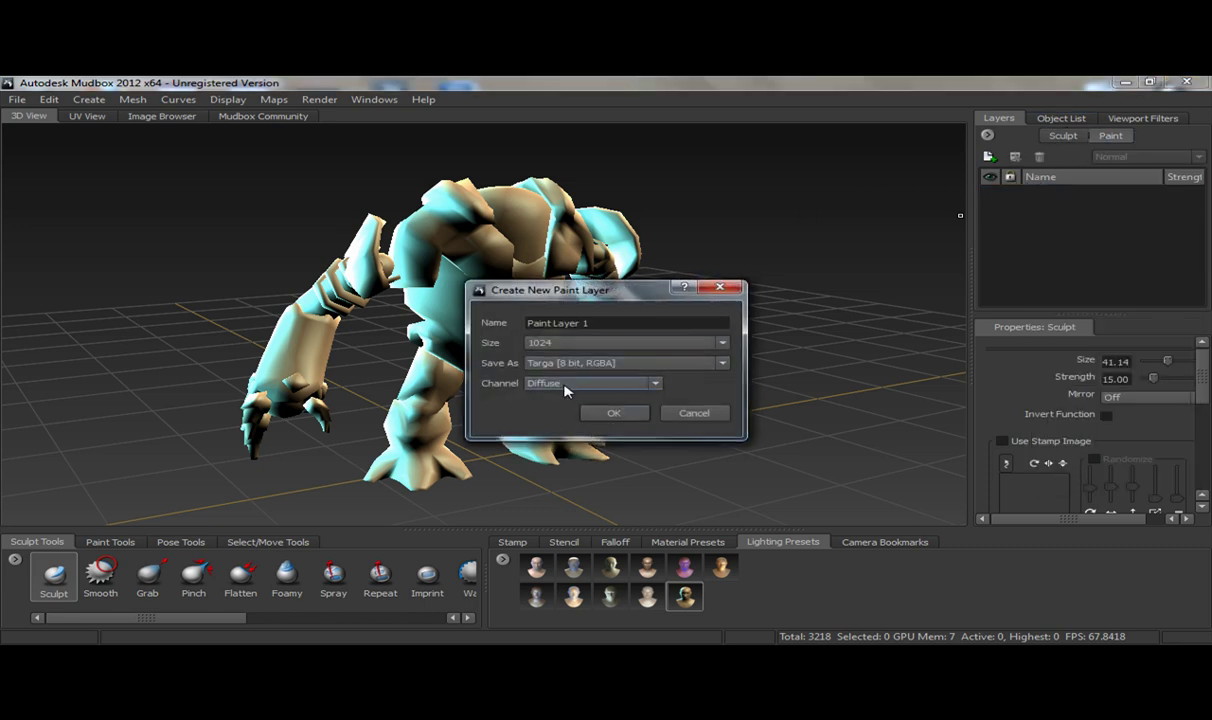
pyautogui.click(615, 415)
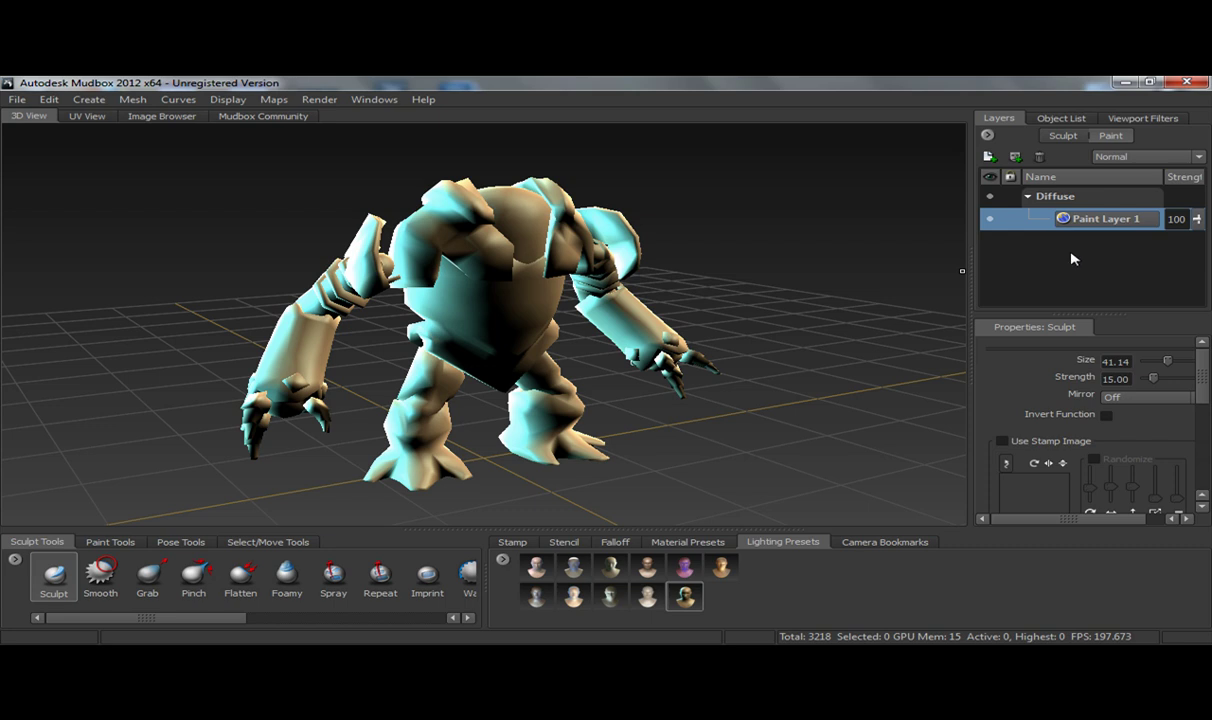
# Import GolemHazmatNormal.tga as a paint layer in the Normal Map channel.
pyautogui.rightClick(1015, 146)
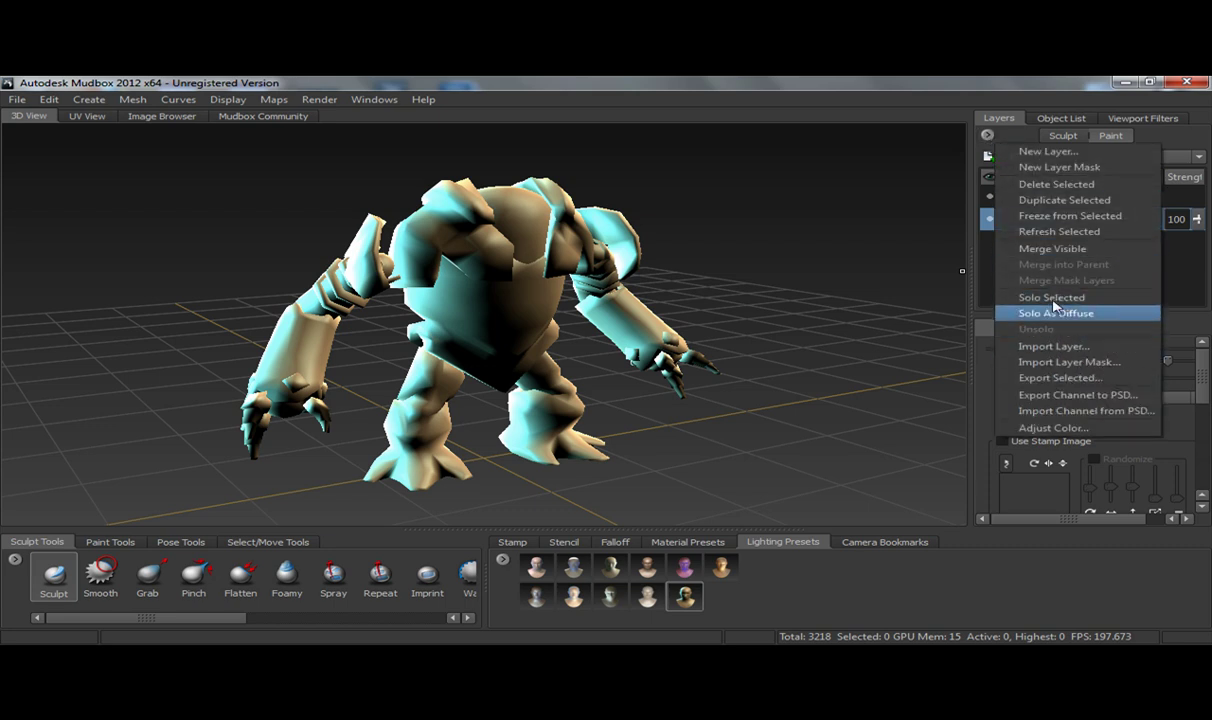
pyautogui.click(1062, 346)
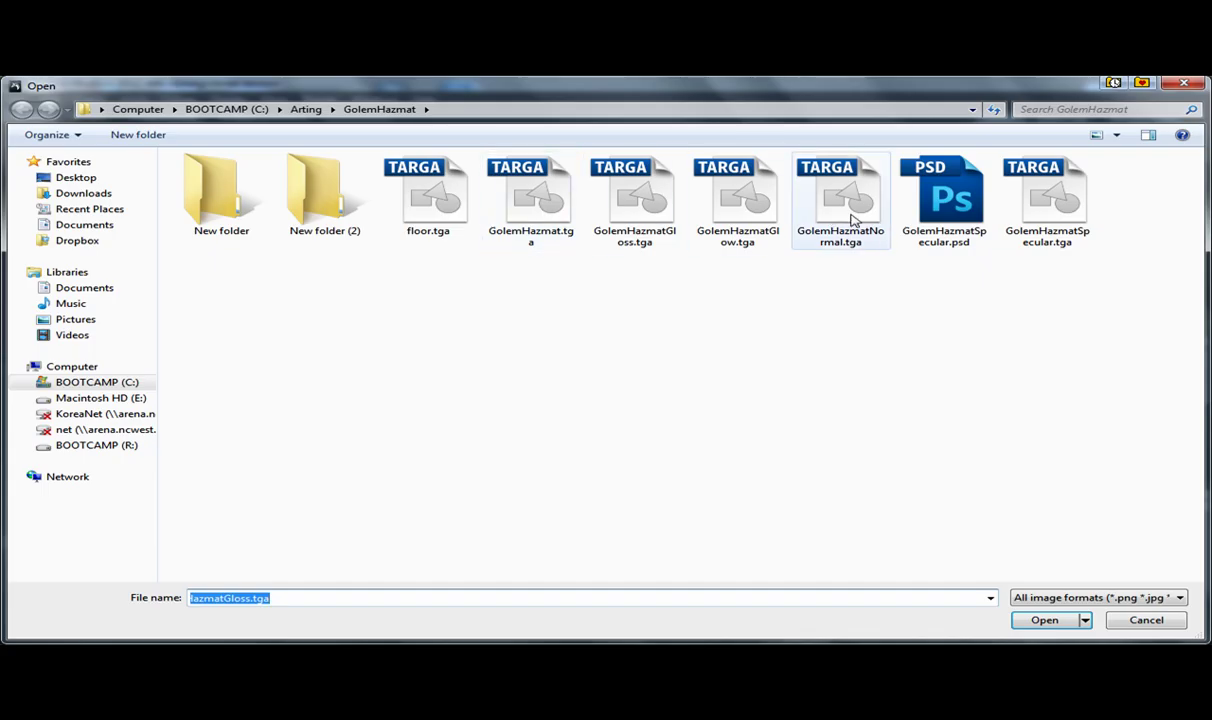
pyautogui.click(830, 210)
pyautogui.doubleClick(791, 203)
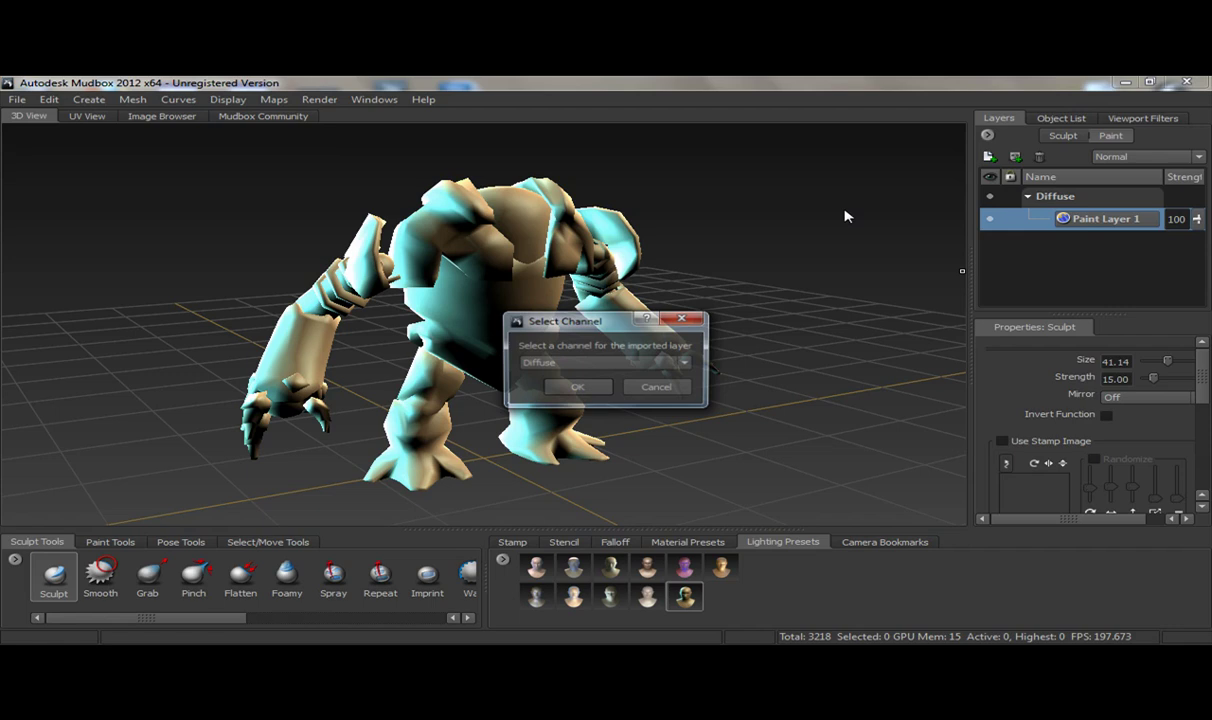
pyautogui.click(560, 363)
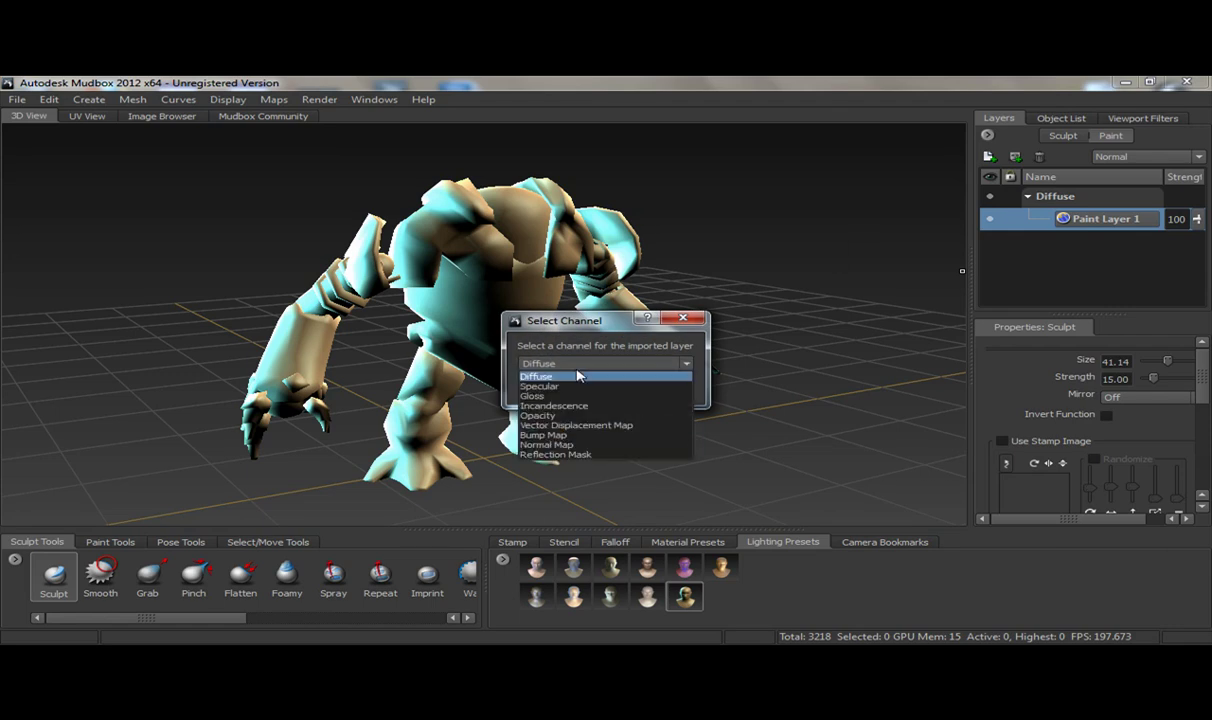
pyautogui.click(555, 445)
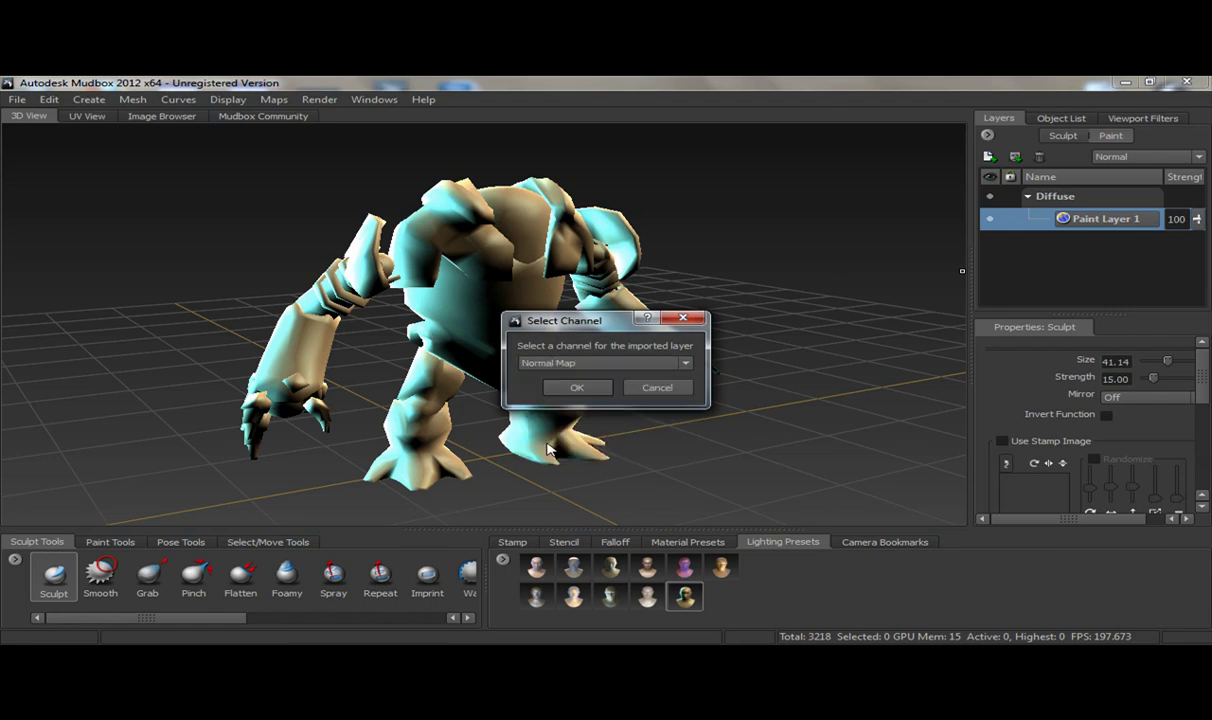
pyautogui.click(577, 387)
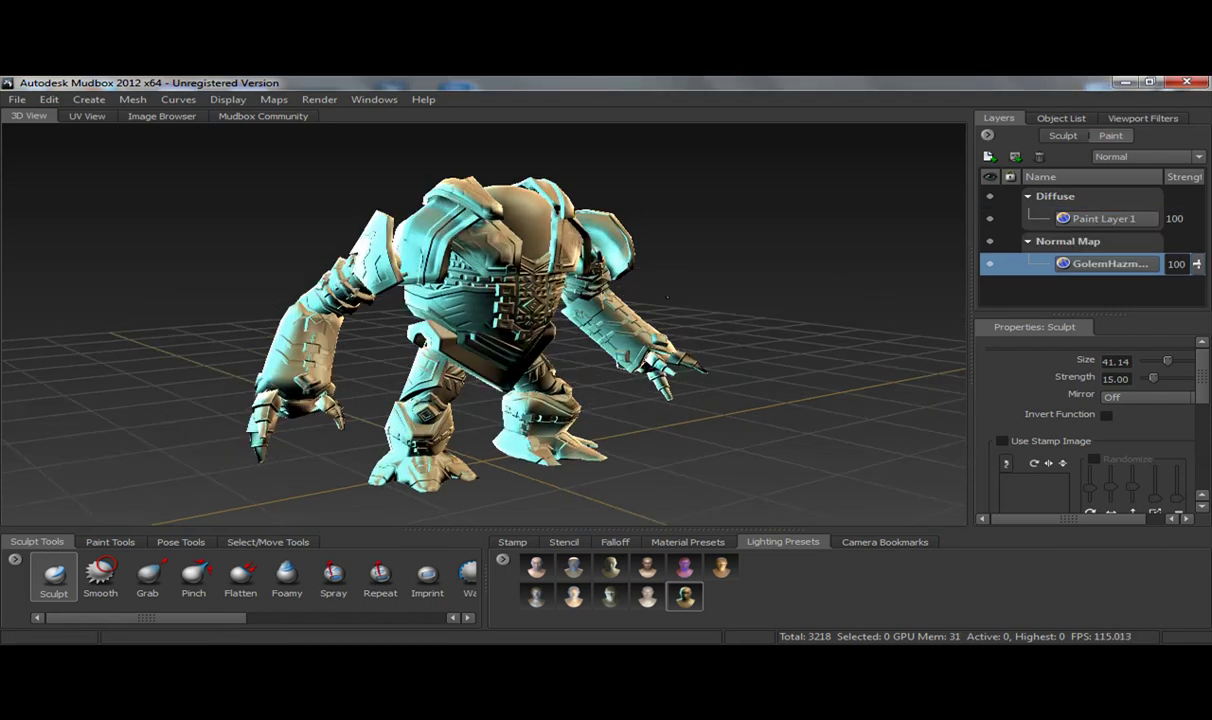
# Set the golem's default material normal map compatibility to 3ds Max and inspect the surface detail.
pyautogui.keyDown('alt'); pyautogui.moveTo(668, 297); pyautogui.dragTo(640, 300); pyautogui.keyUp('alt')
pyautogui.keyDown('alt'); pyautogui.moveTo(640, 300); pyautogui.dragTo(740, 300, button='right'); pyautogui.keyUp('alt')
pyautogui.moveTo(740, 300)
pyautogui.keyDown('alt'); pyautogui.mouseDown()
pyautogui.moveTo(780, 300)
pyautogui.moveTo(680, 304)
pyautogui.moveTo(592, 279)
pyautogui.moveTo(540, 246)
pyautogui.moveTo(478, 236)
pyautogui.moveTo(529, 225)
pyautogui.mouseUp(); pyautogui.keyUp('alt')
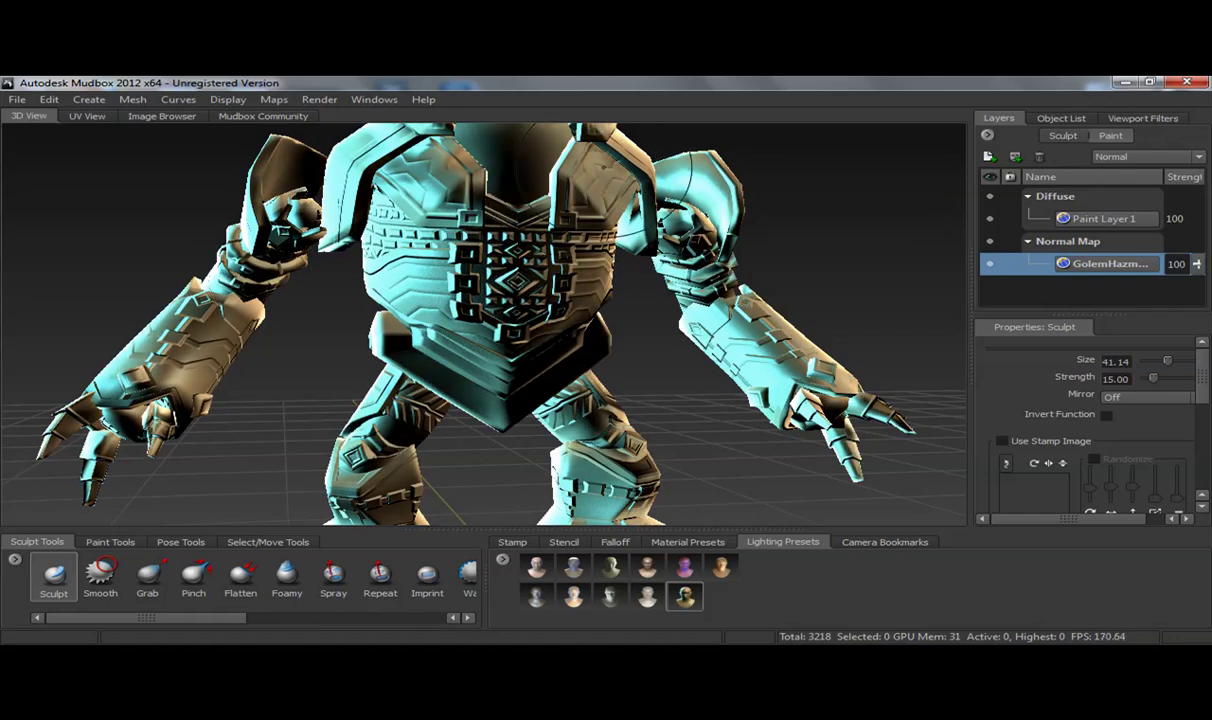
pyautogui.moveTo(529, 225)
pyautogui.keyDown('alt'); pyautogui.mouseDown()
pyautogui.moveTo(620, 215)
pyautogui.moveTo(700, 180)
pyautogui.moveTo(580, 220)
pyautogui.moveTo(450, 228)
pyautogui.moveTo(315, 215)
pyautogui.moveTo(421, 232)
pyautogui.moveTo(545, 205)
pyautogui.moveTo(450, 225)
pyautogui.moveTo(350, 205)
pyautogui.moveTo(395, 195)
pyautogui.moveTo(516, 232)
pyautogui.moveTo(513, 243)
pyautogui.mouseUp(); pyautogui.keyUp('alt')
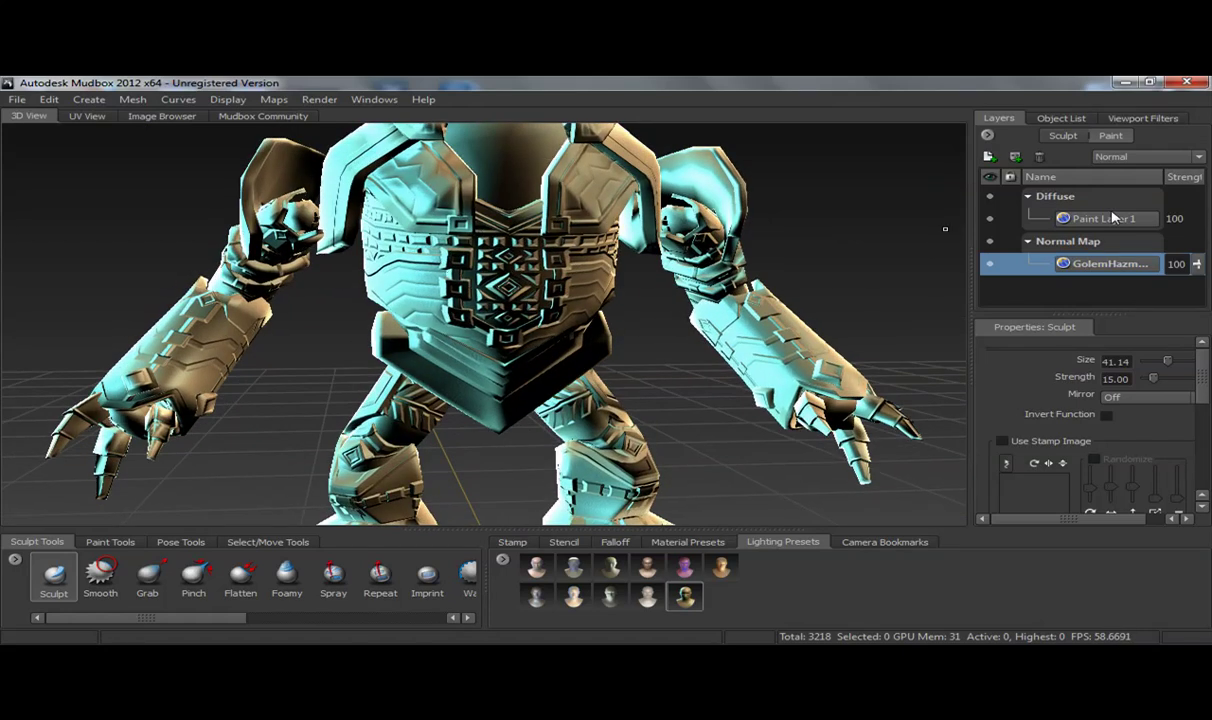
pyautogui.click(640, 202)
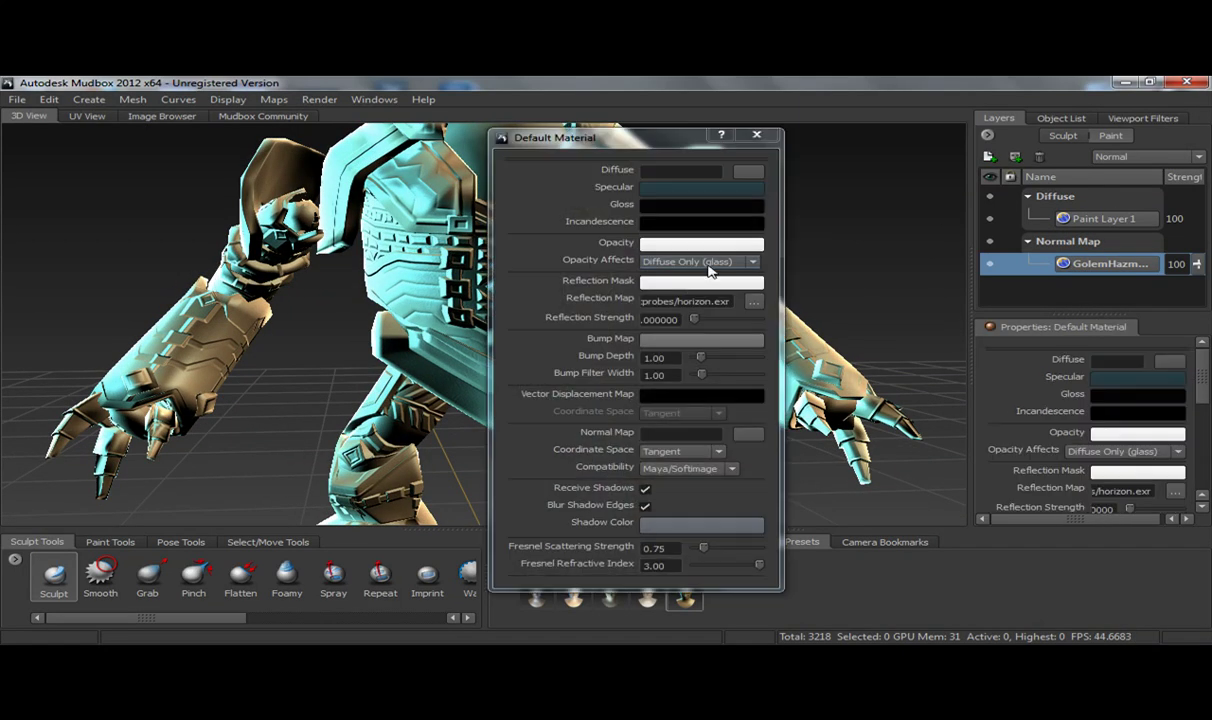
pyautogui.click(688, 469)
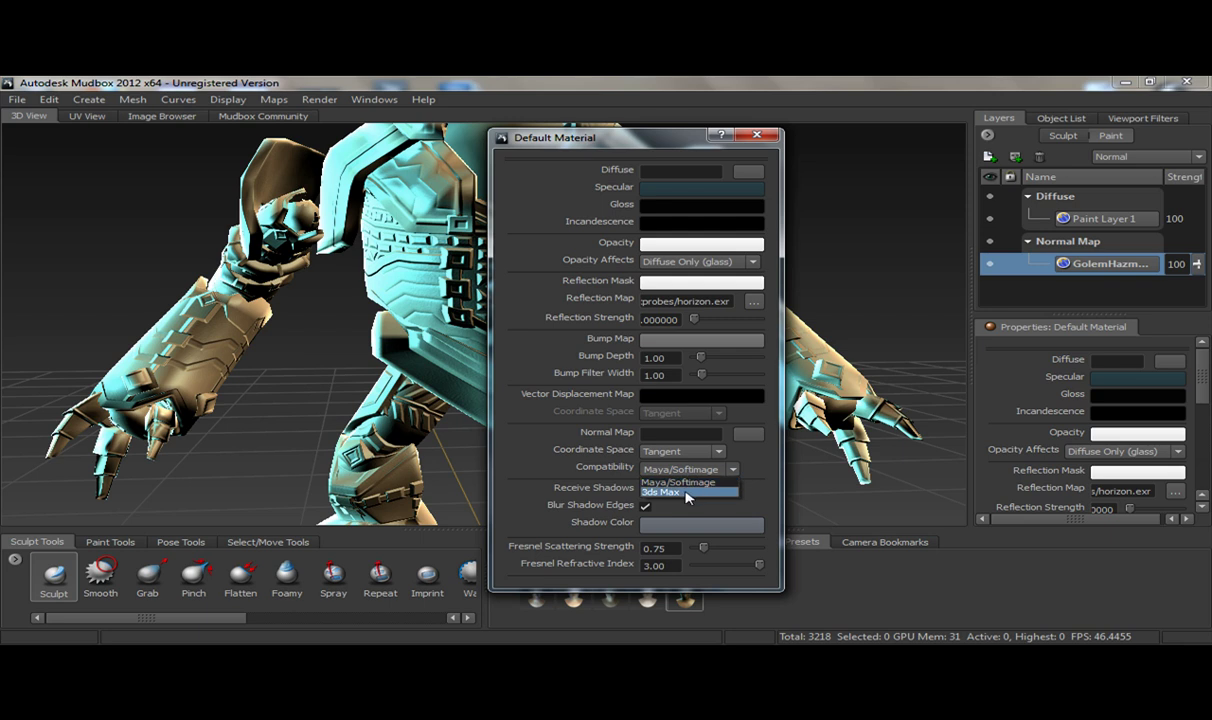
pyautogui.moveTo(573, 145); pyautogui.dragTo(713, 151)
pyautogui.click(896, 141)
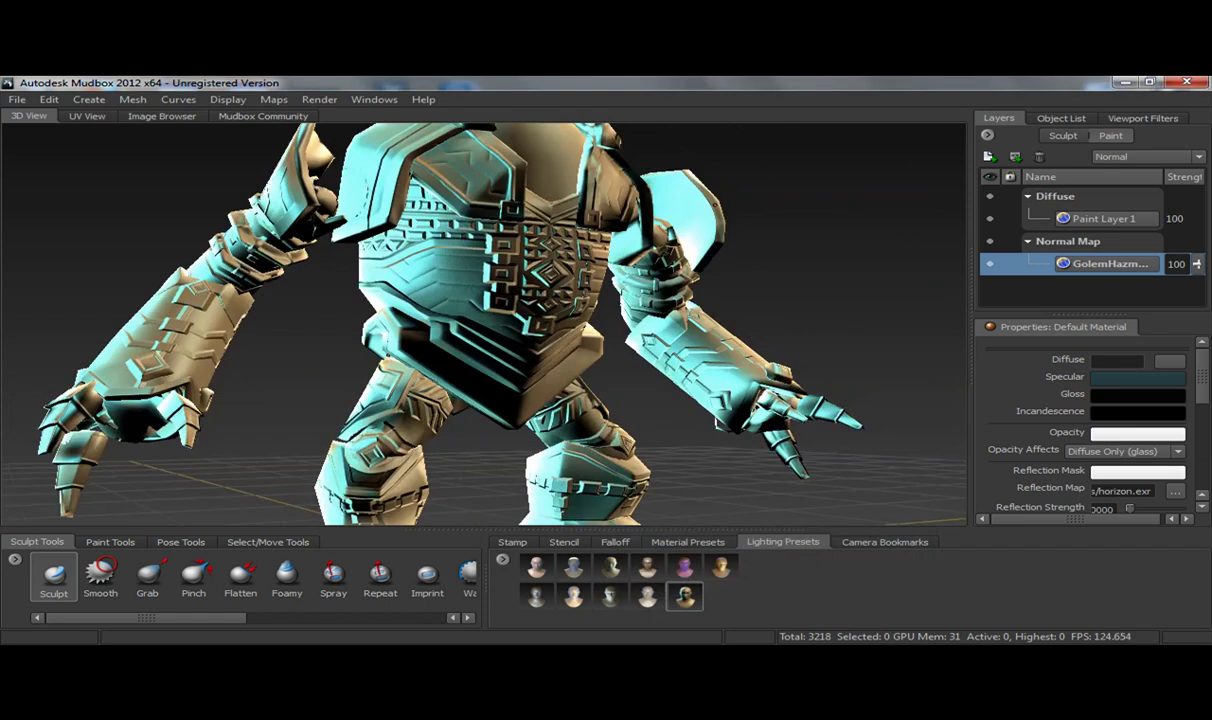
pyautogui.keyDown('alt'); pyautogui.moveTo(698, 205); pyautogui.dragTo(611, 248); pyautogui.keyUp('alt')
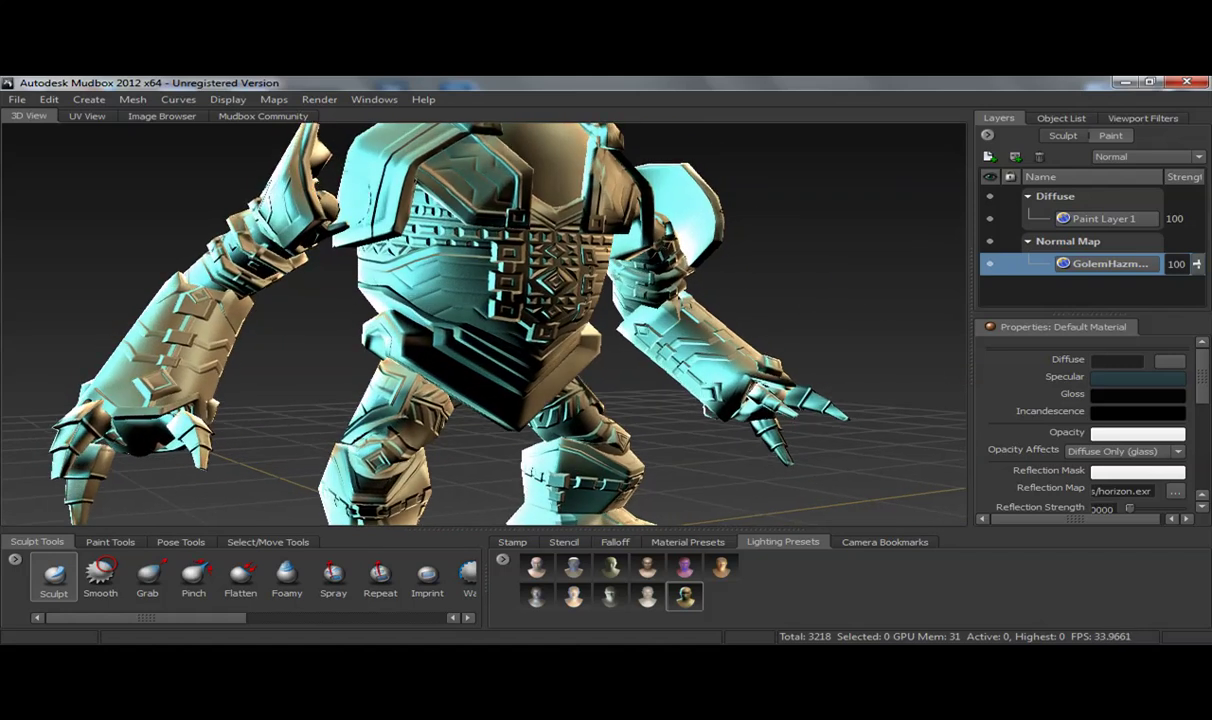
pyautogui.moveTo(614, 228)
pyautogui.mouseDown()
pyautogui.moveTo(520, 280)
pyautogui.moveTo(760, 320)
pyautogui.moveTo(660, 320)
pyautogui.moveTo(730, 323)
pyautogui.mouseUp()
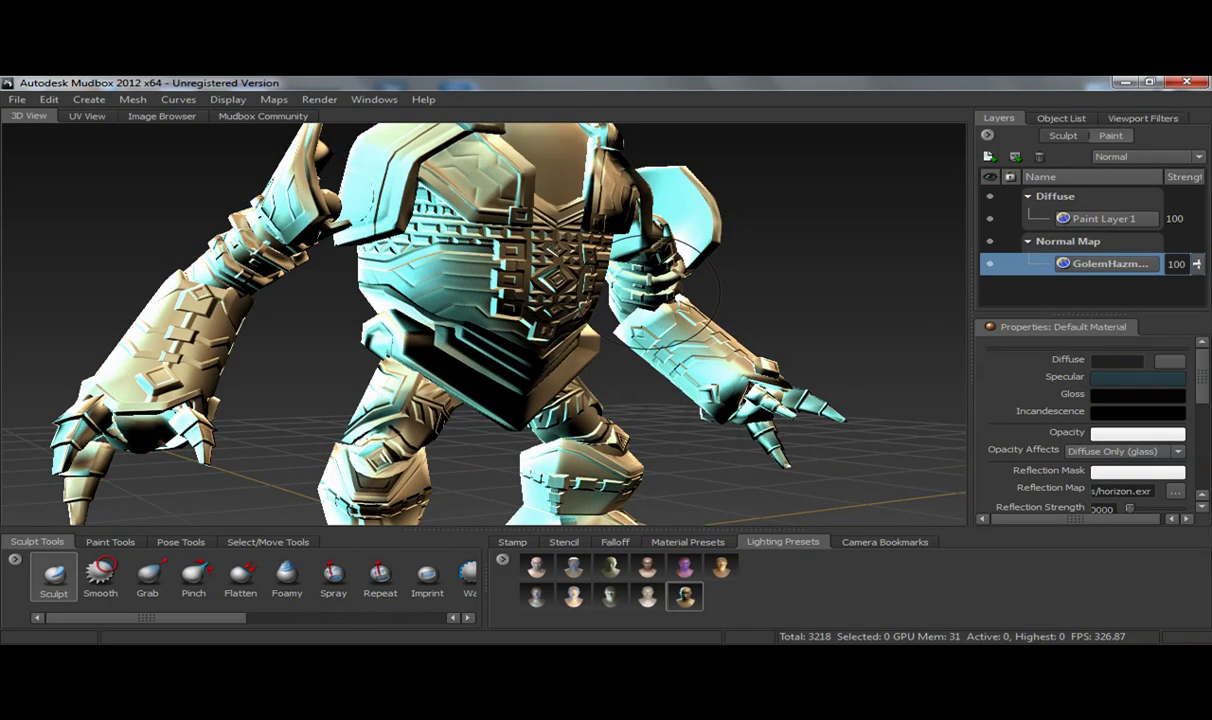
pyautogui.keyDown('alt'); pyautogui.moveTo(616, 262); pyautogui.dragTo(582, 266); pyautogui.keyUp('alt')
pyautogui.rightClick(1045, 243)
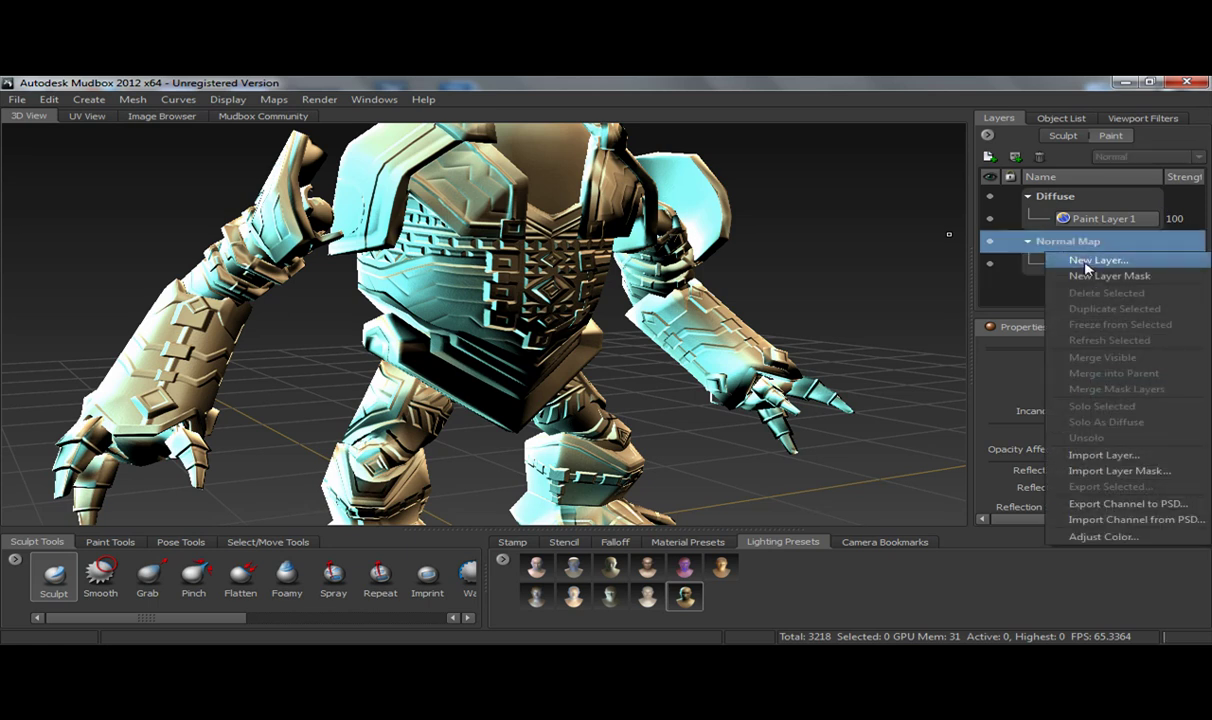
pyautogui.click(1070, 260)
pyautogui.click(694, 413)
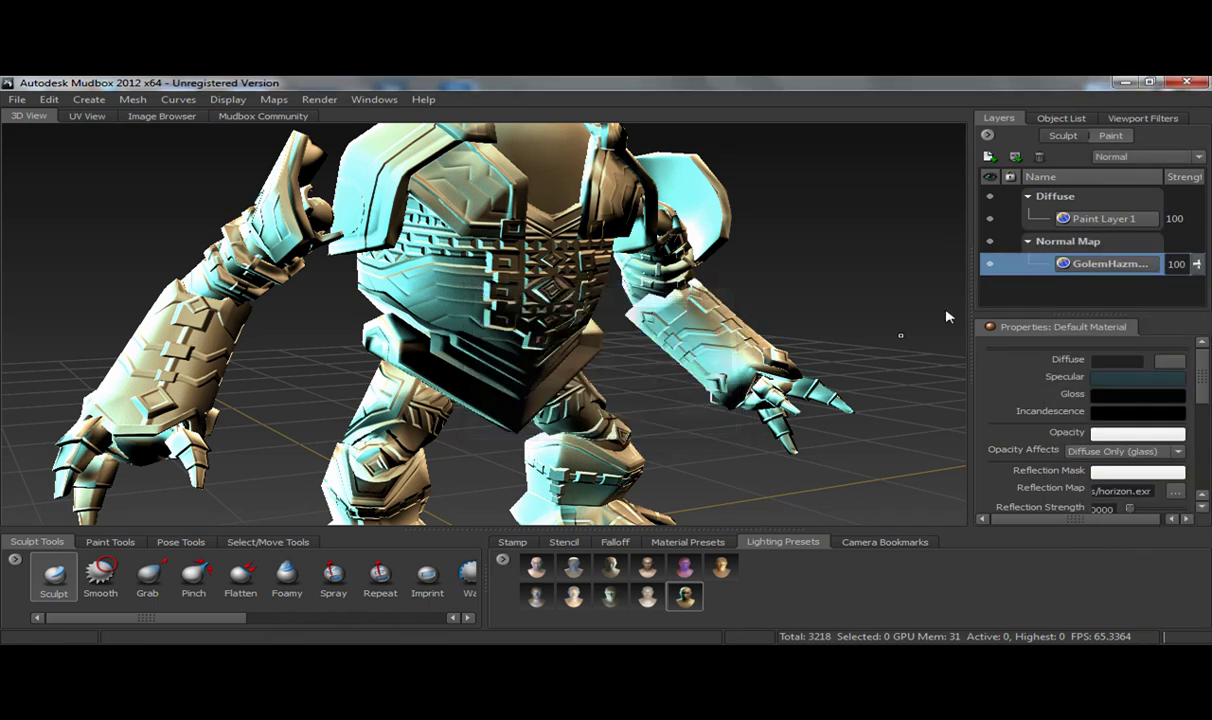
# Import GolemHazmatSpecular.tga as a paint layer in the Specular channel.
pyautogui.rightClick(1042, 268)
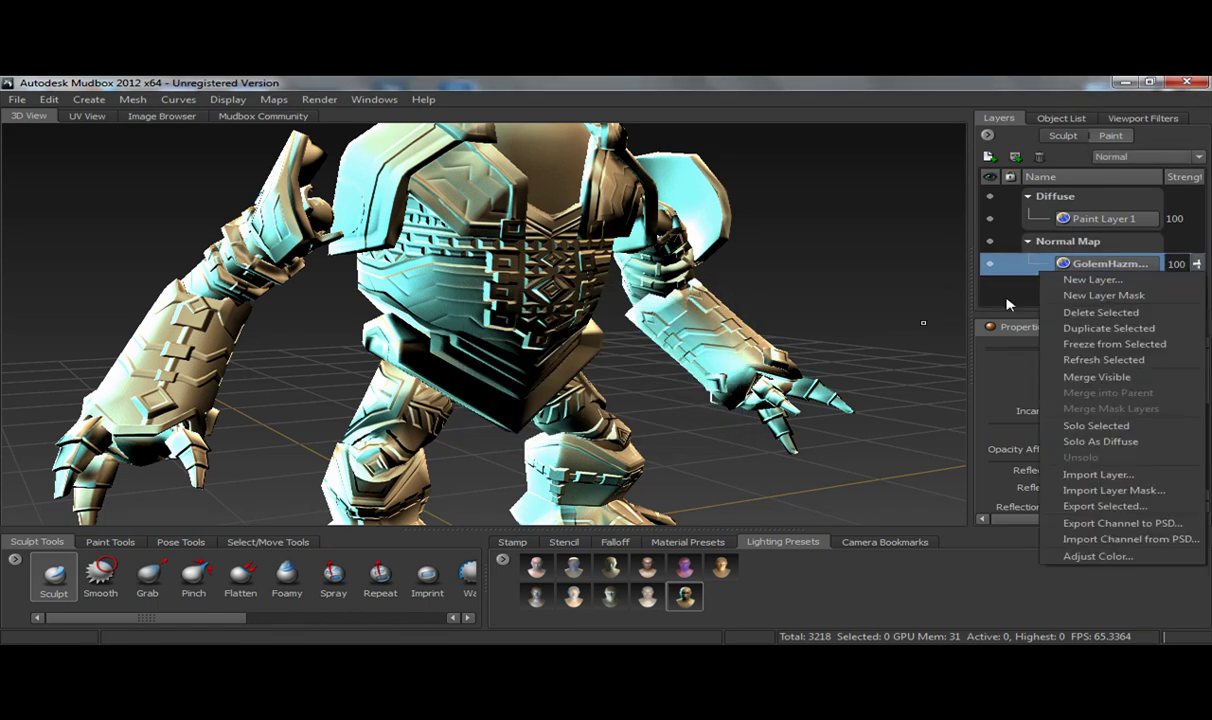
pyautogui.click(1097, 474)
pyautogui.click(655, 215)
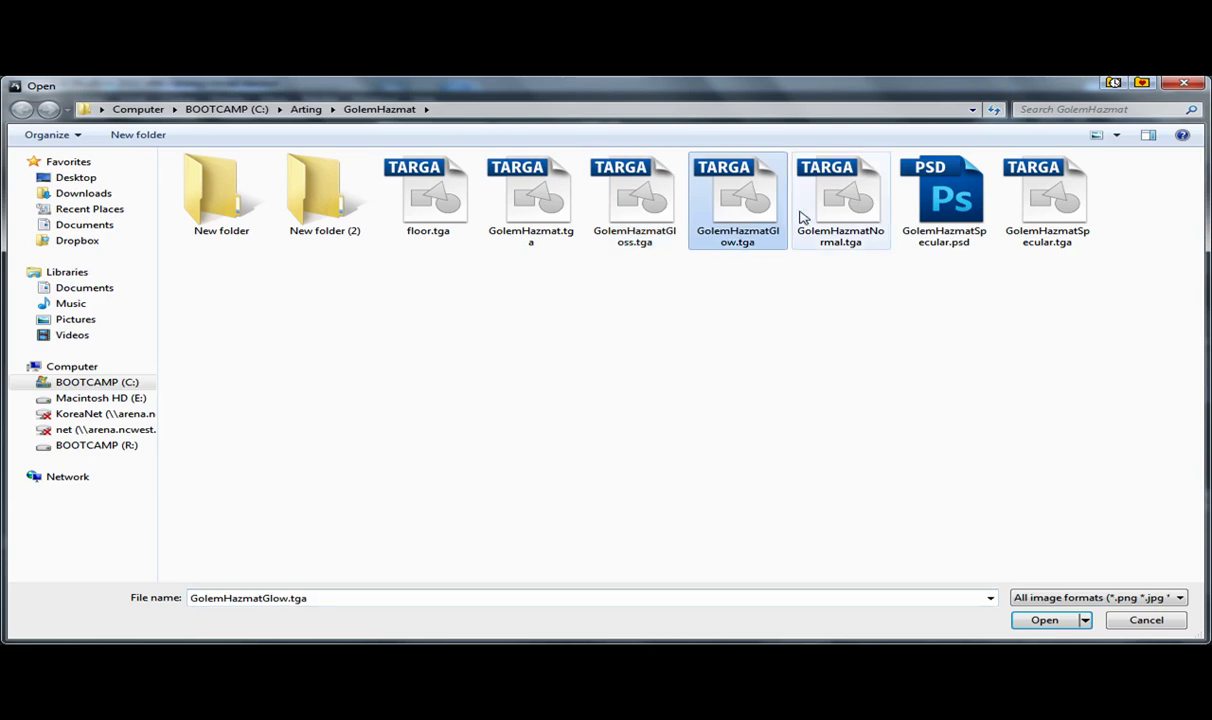
pyautogui.click(1035, 218)
pyautogui.doubleClick(1035, 218)
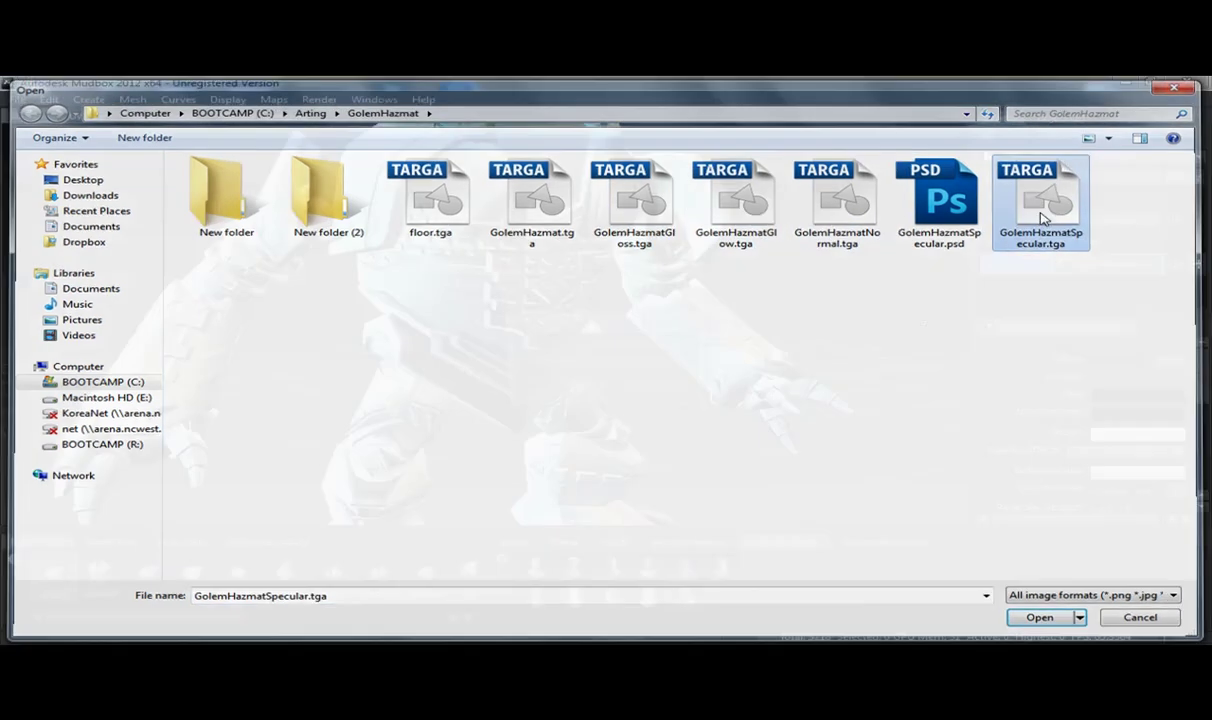
pyautogui.click(600, 363)
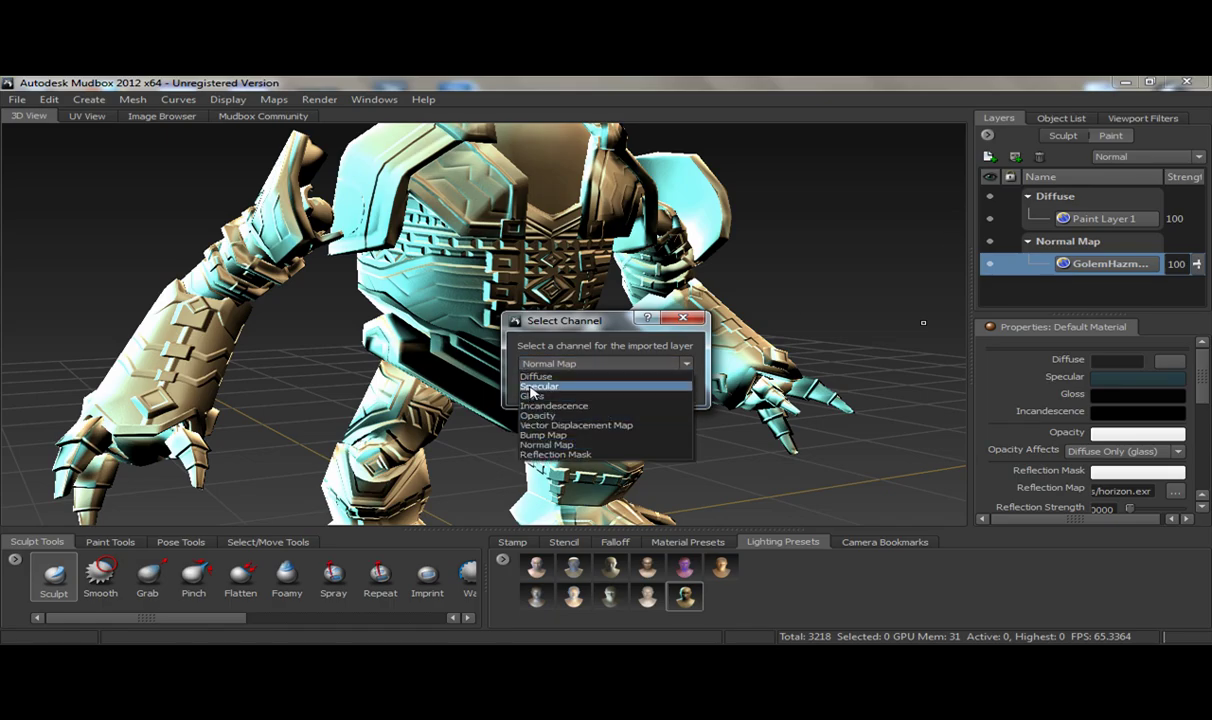
pyautogui.click(540, 386)
pyautogui.click(578, 385)
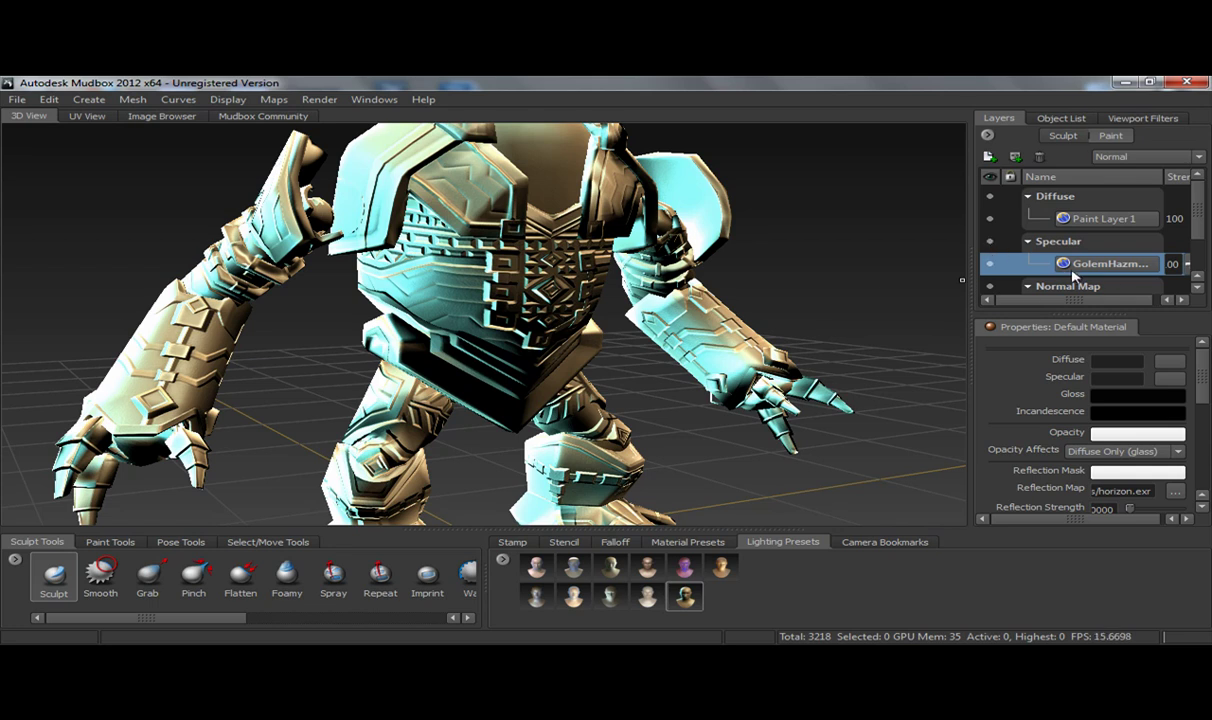
# Import GolemHazmatGlow.tga as a paint layer in the Incandescence channel.
pyautogui.rightClick(1020, 265)
pyautogui.click(1035, 476)
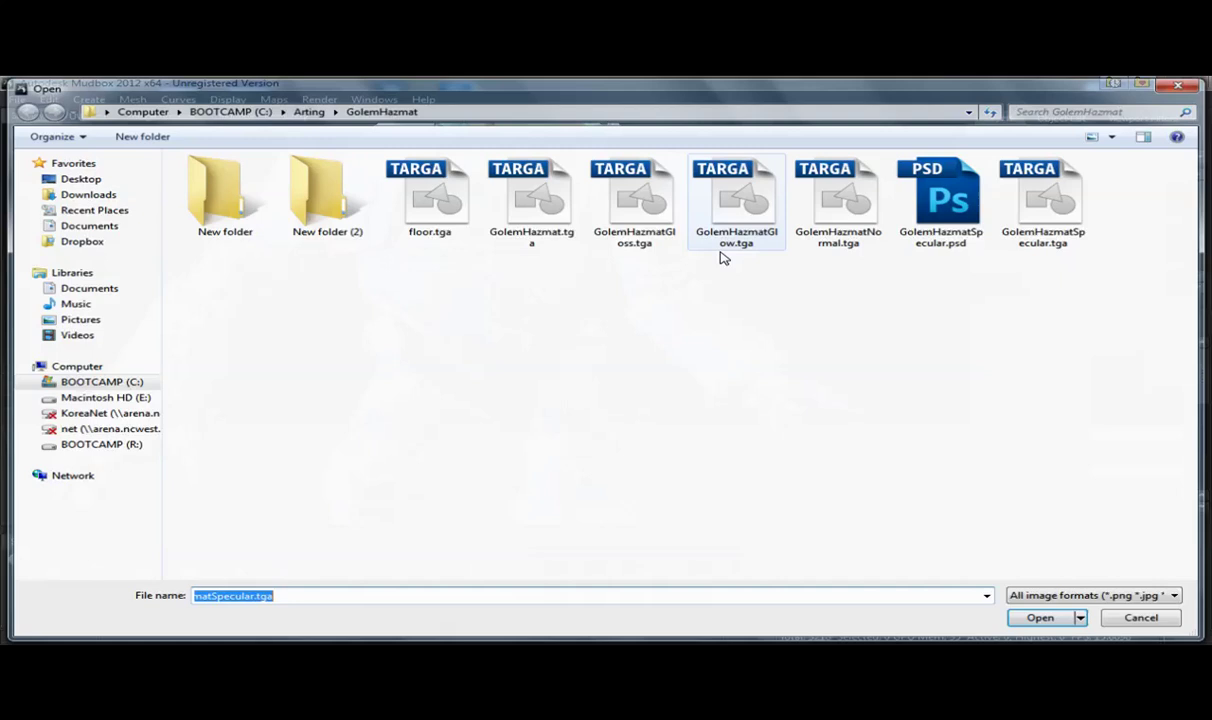
pyautogui.click(718, 205)
pyautogui.doubleClick(740, 211)
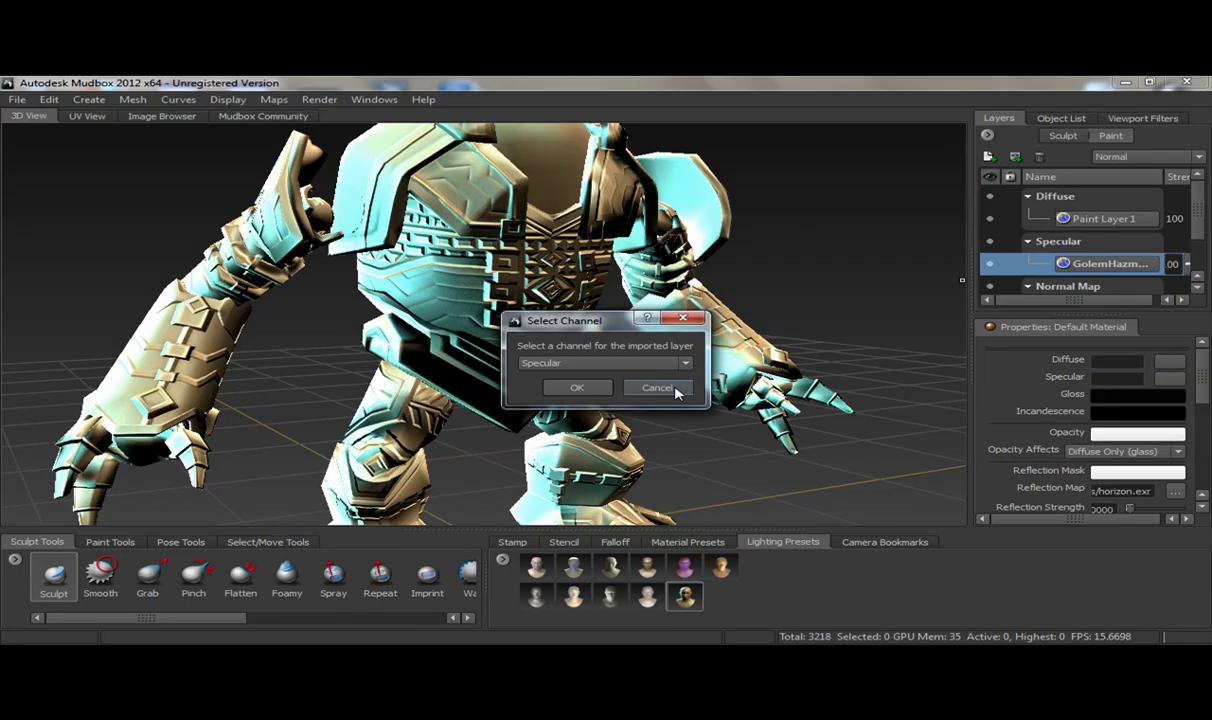
pyautogui.click(600, 363)
pyautogui.click(541, 408)
pyautogui.click(575, 389)
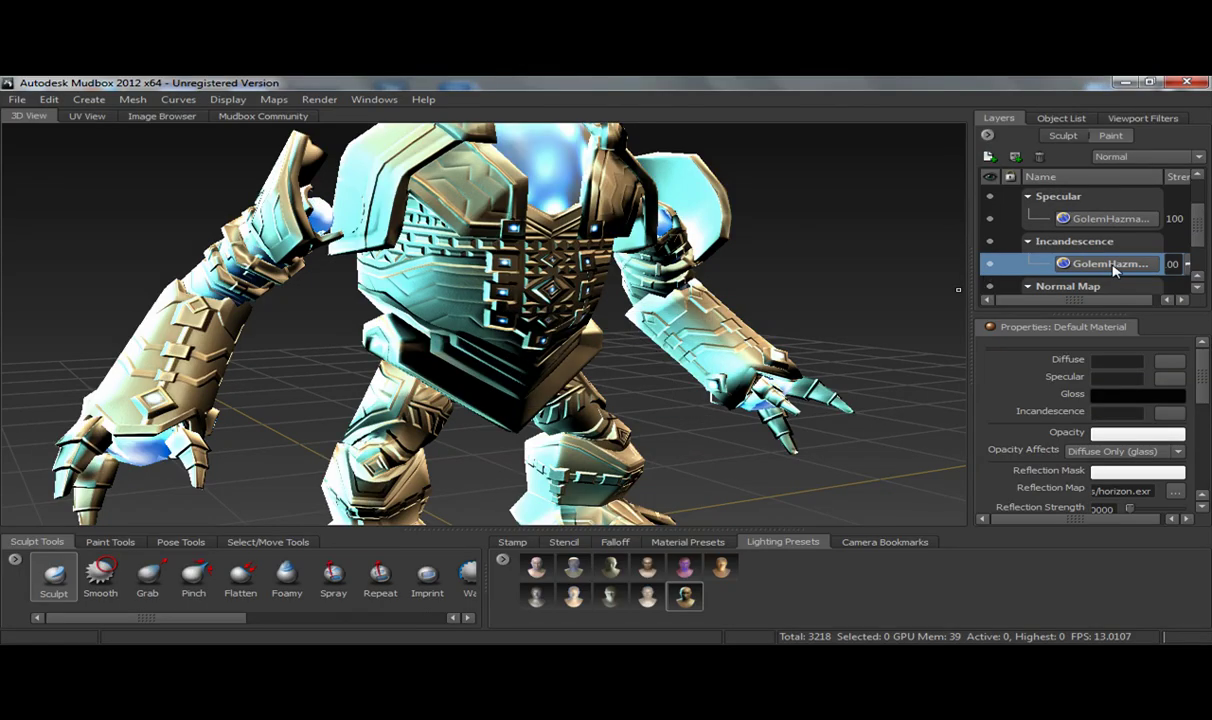
# Try importing GolemHazmat.tga as a paint layer in the Diffuse channel.
pyautogui.rightClick(1115, 268)
pyautogui.click(1058, 464)
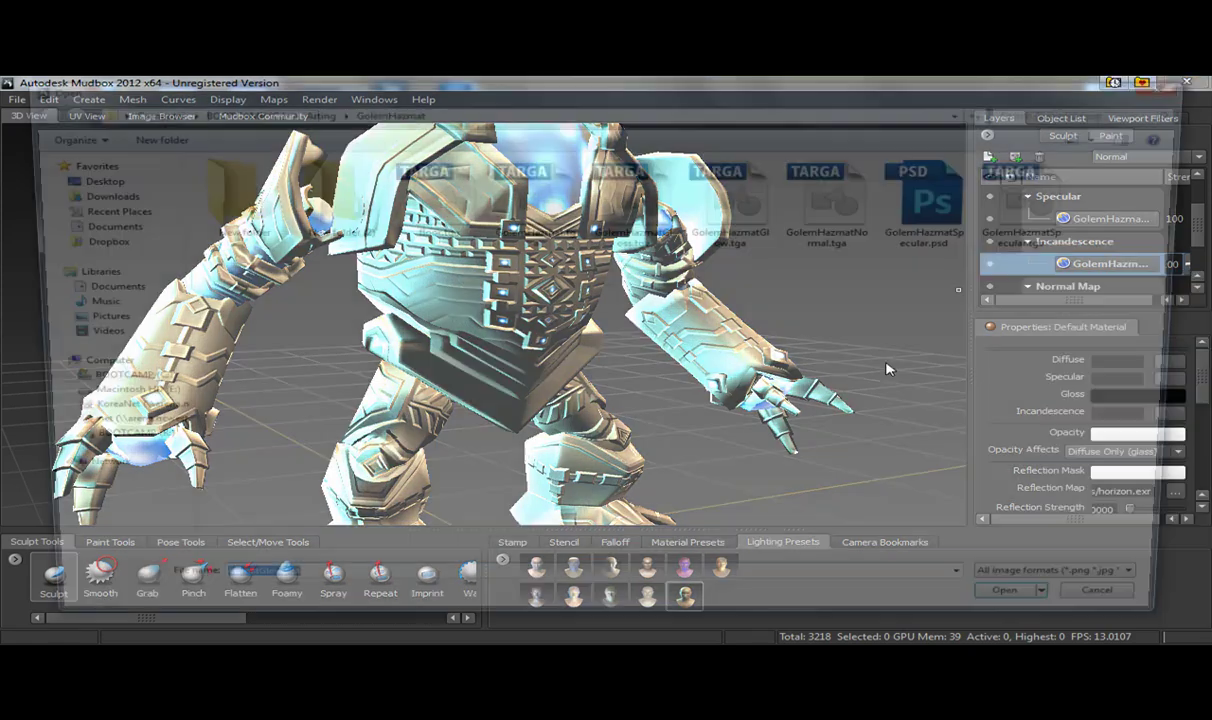
pyautogui.click(500, 208)
pyautogui.click(598, 208)
pyautogui.doubleClick(525, 210)
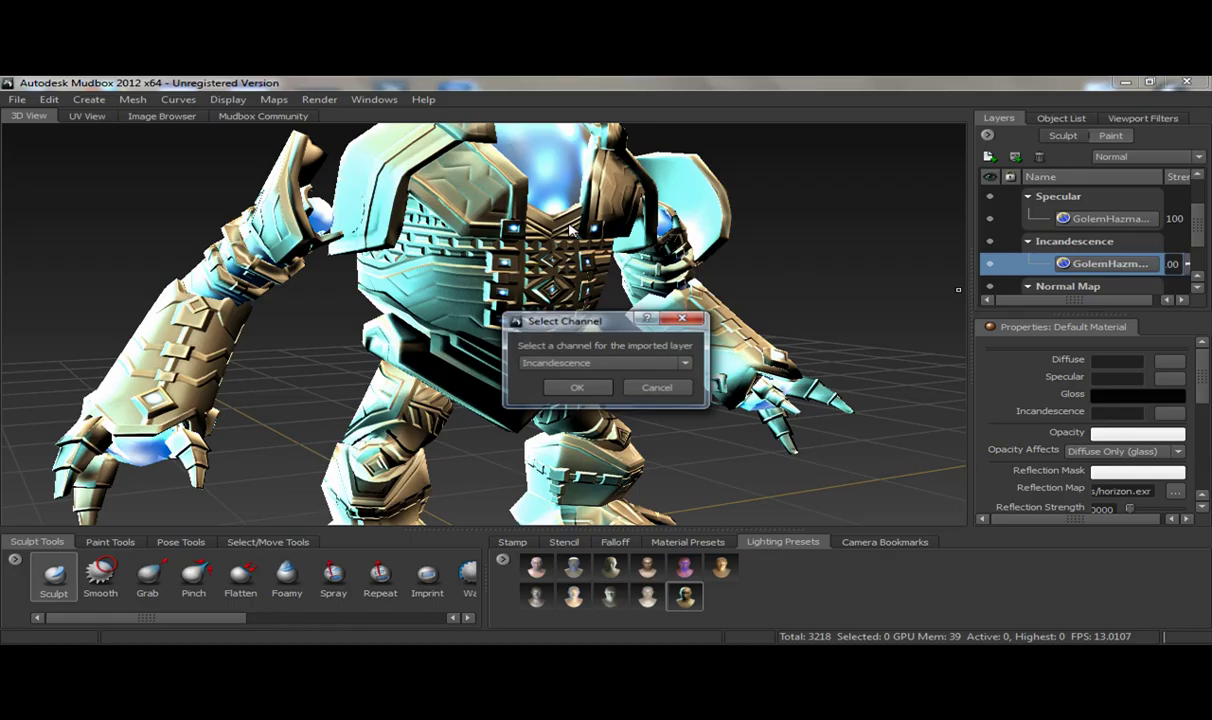
pyautogui.click(560, 362)
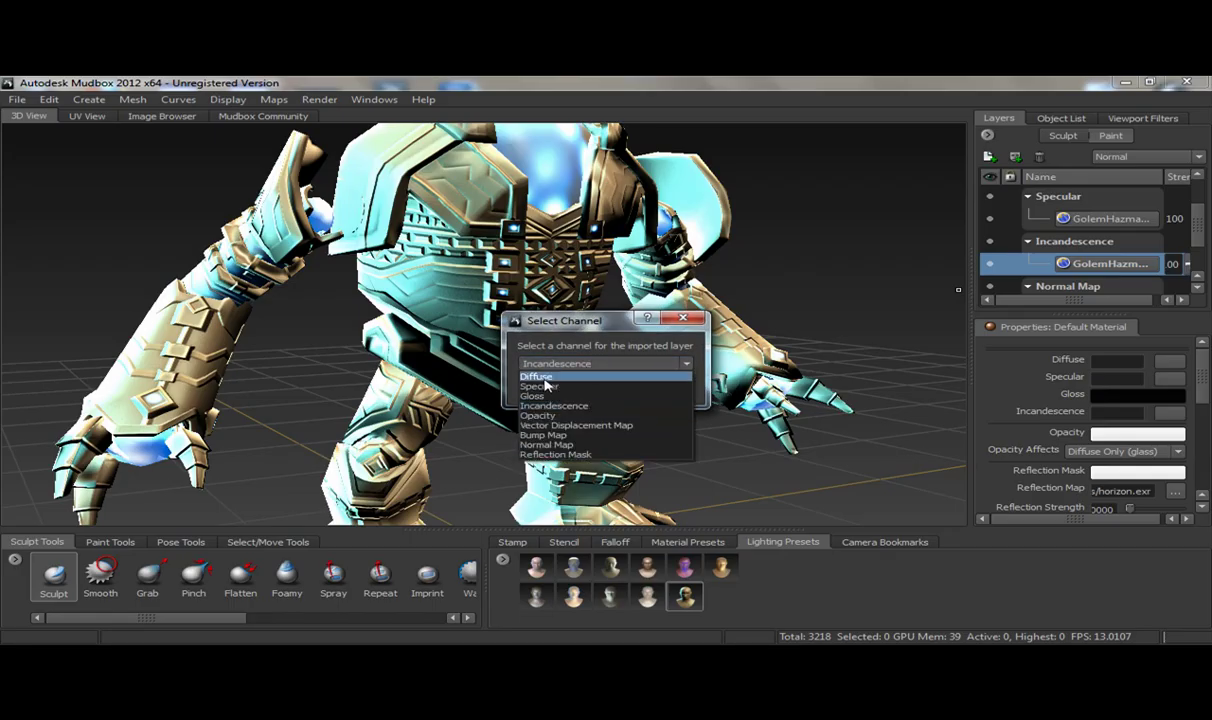
pyautogui.click(545, 378)
pyautogui.click(577, 387)
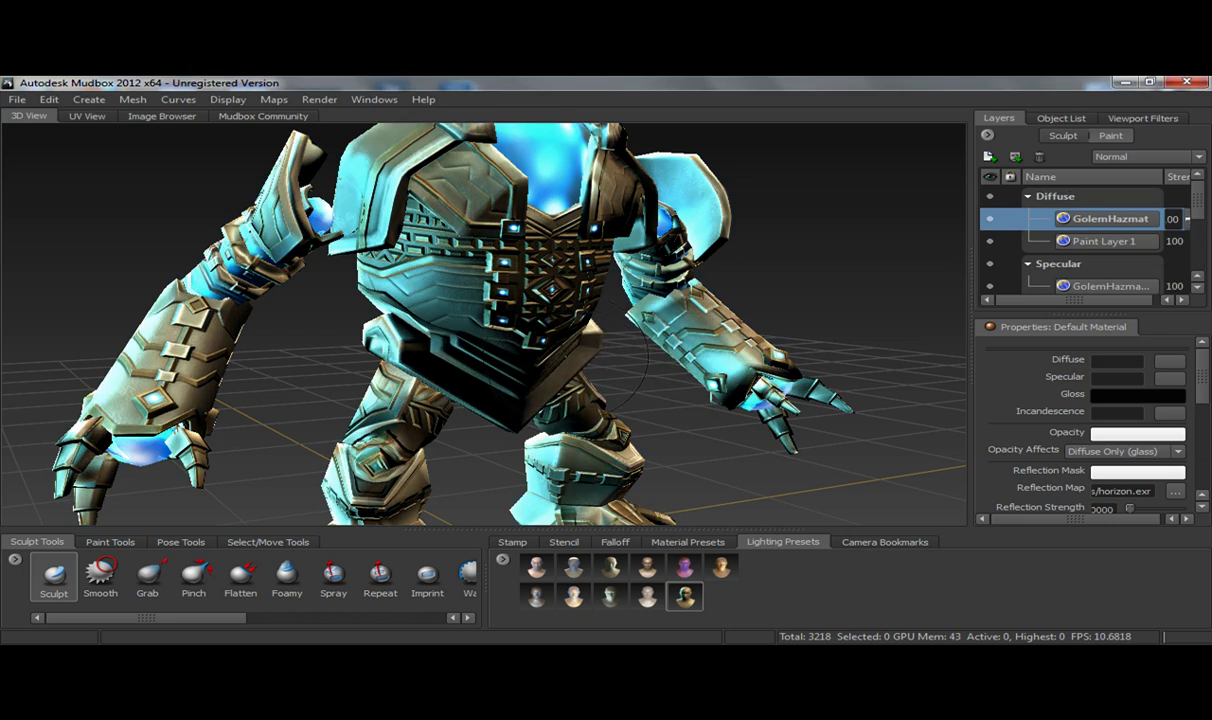
pyautogui.keyDown('alt'); pyautogui.moveTo(466, 298); pyautogui.dragTo(432, 293); pyautogui.keyUp('alt')
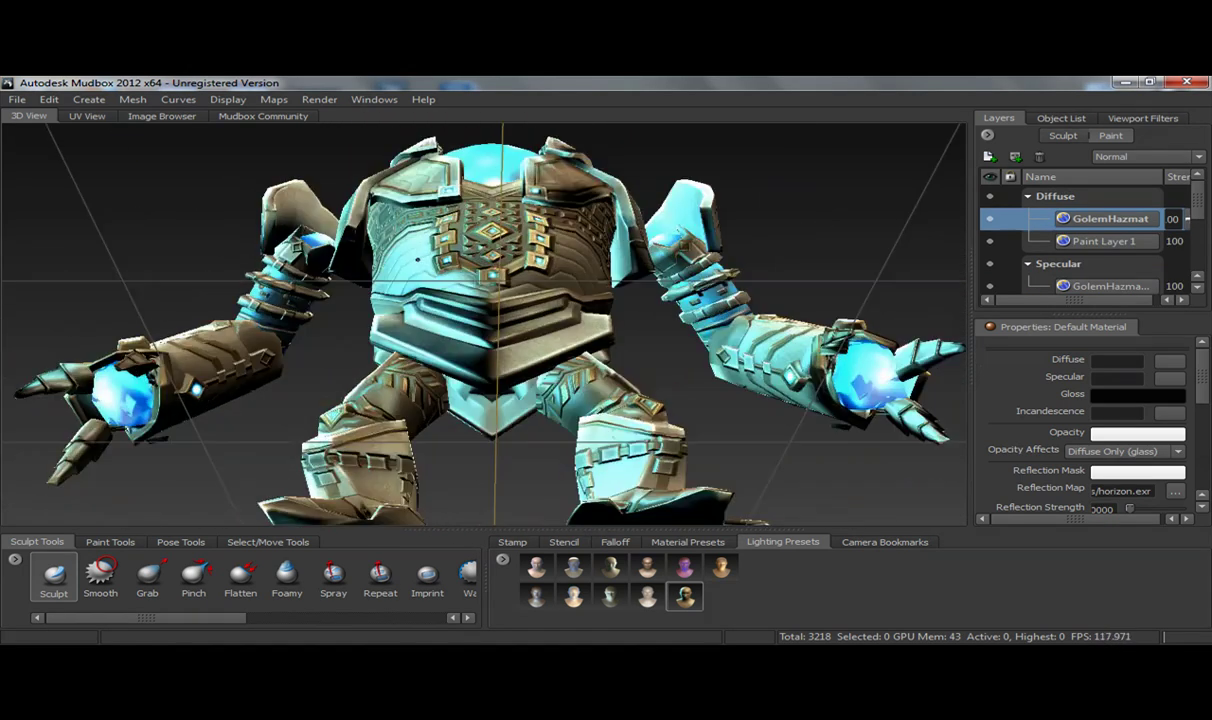
pyautogui.hotkey('ctrl', 'z')
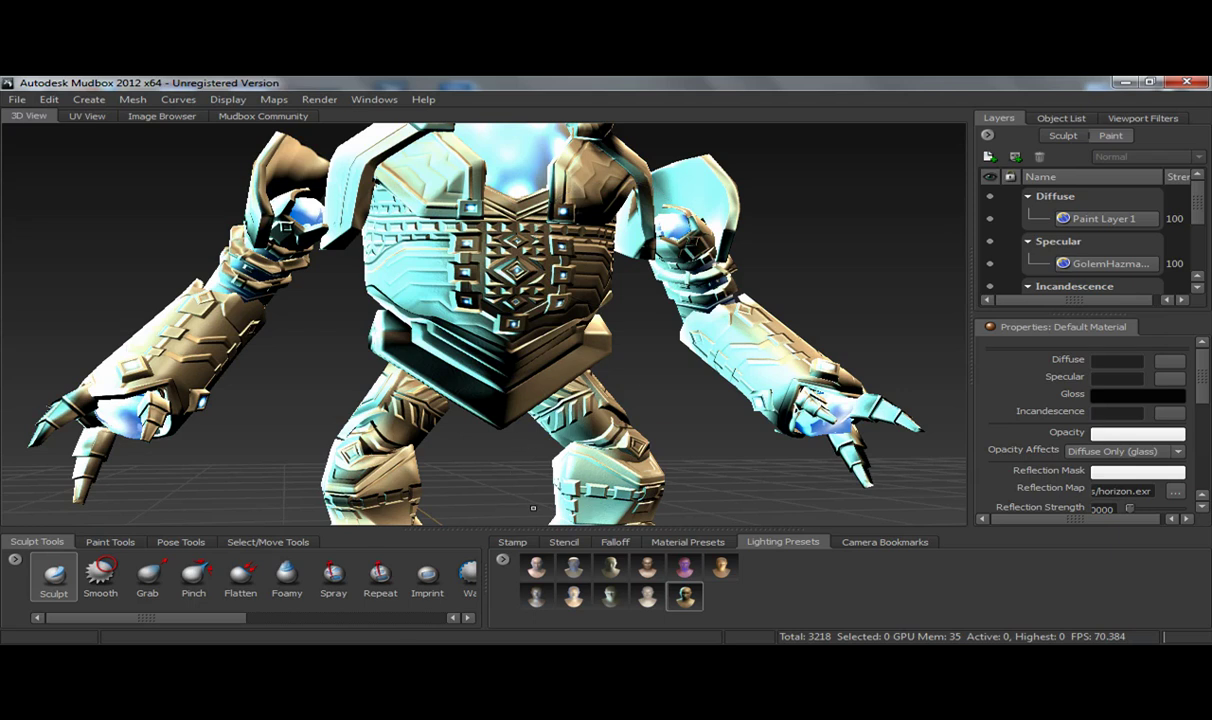
# Load GolemHazmat.tga from the Arting/GolemHazmat folder as the golem's default material diffuse map and check the model.
pyautogui.moveTo(508, 308); pyautogui.dragTo(490, 266, button='right')
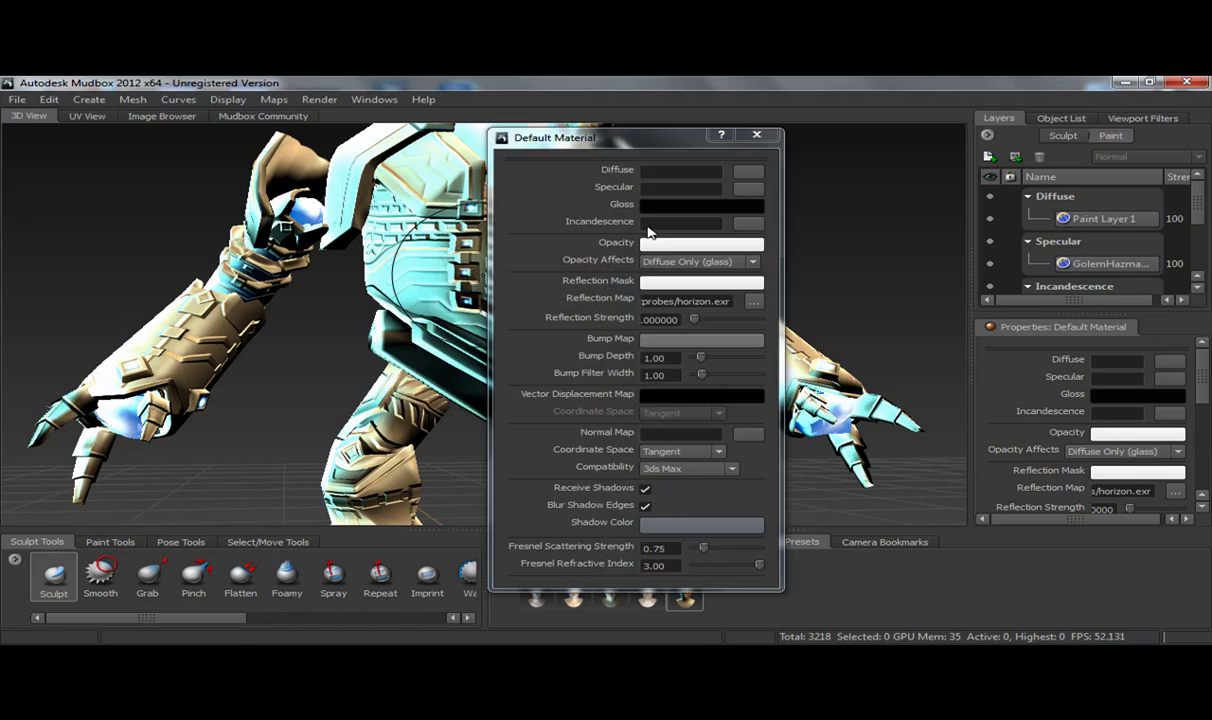
pyautogui.click(748, 170)
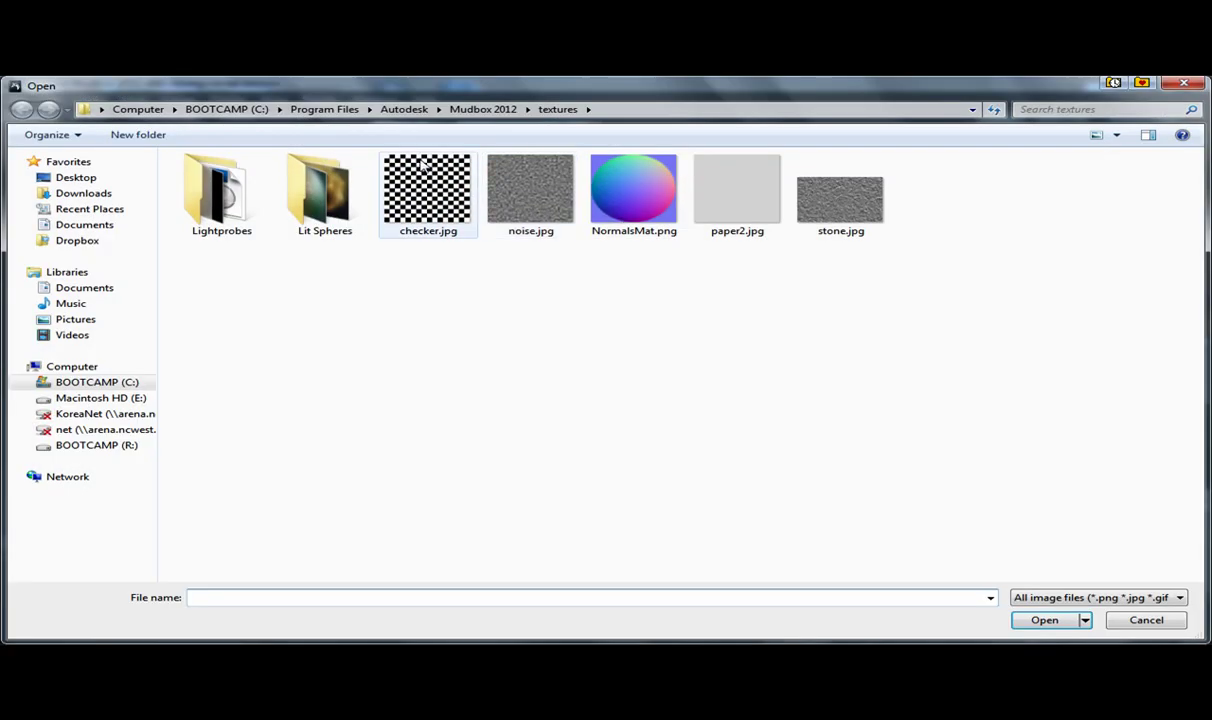
pyautogui.click(1142, 83)
pyautogui.click(1085, 101)
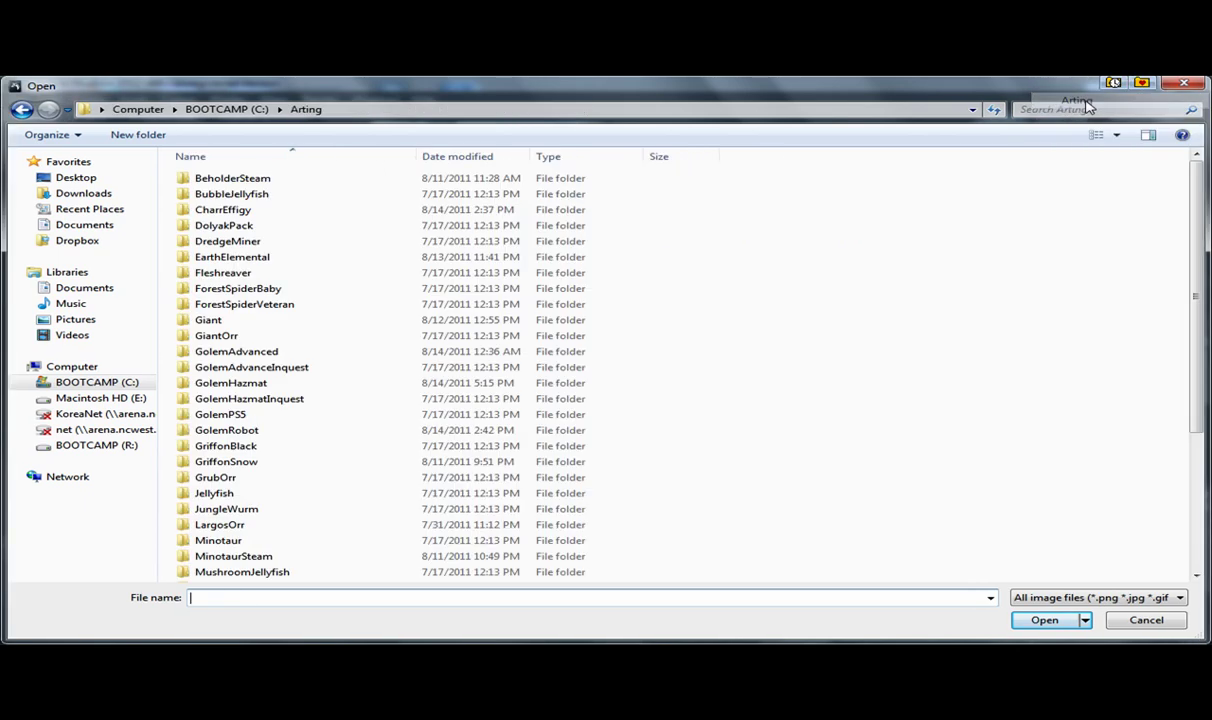
pyautogui.click(240, 241)
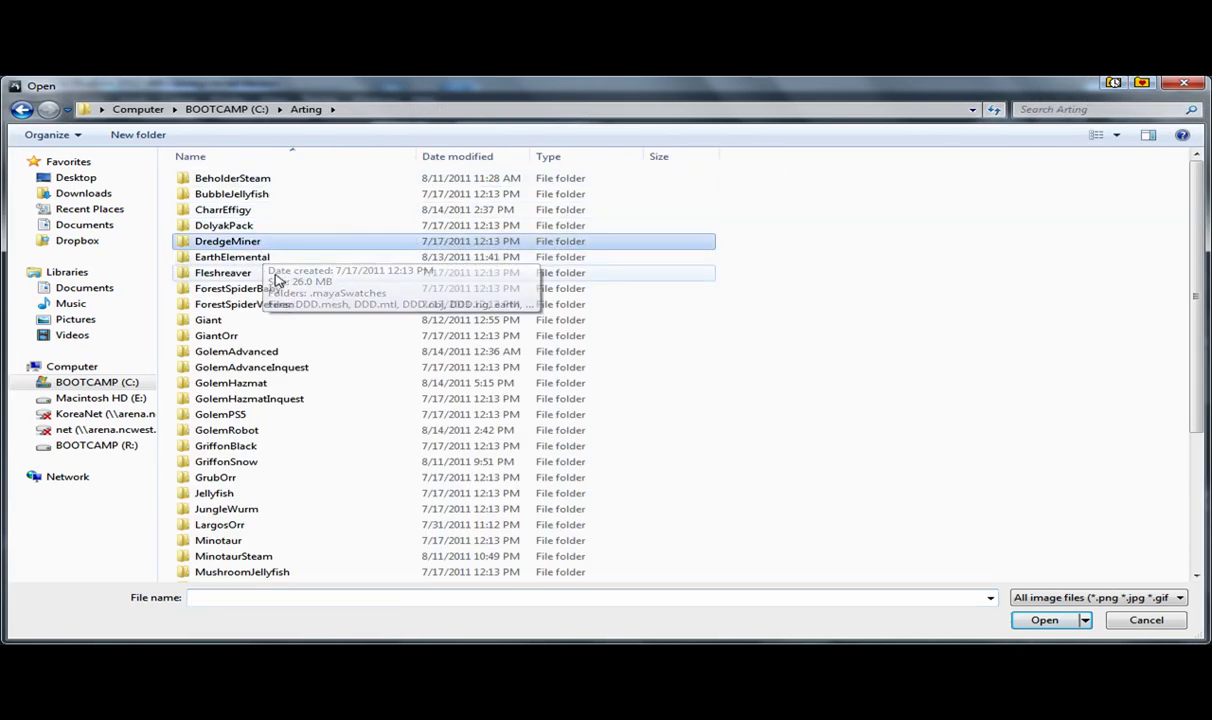
pyautogui.click(272, 430)
pyautogui.doubleClick(232, 383)
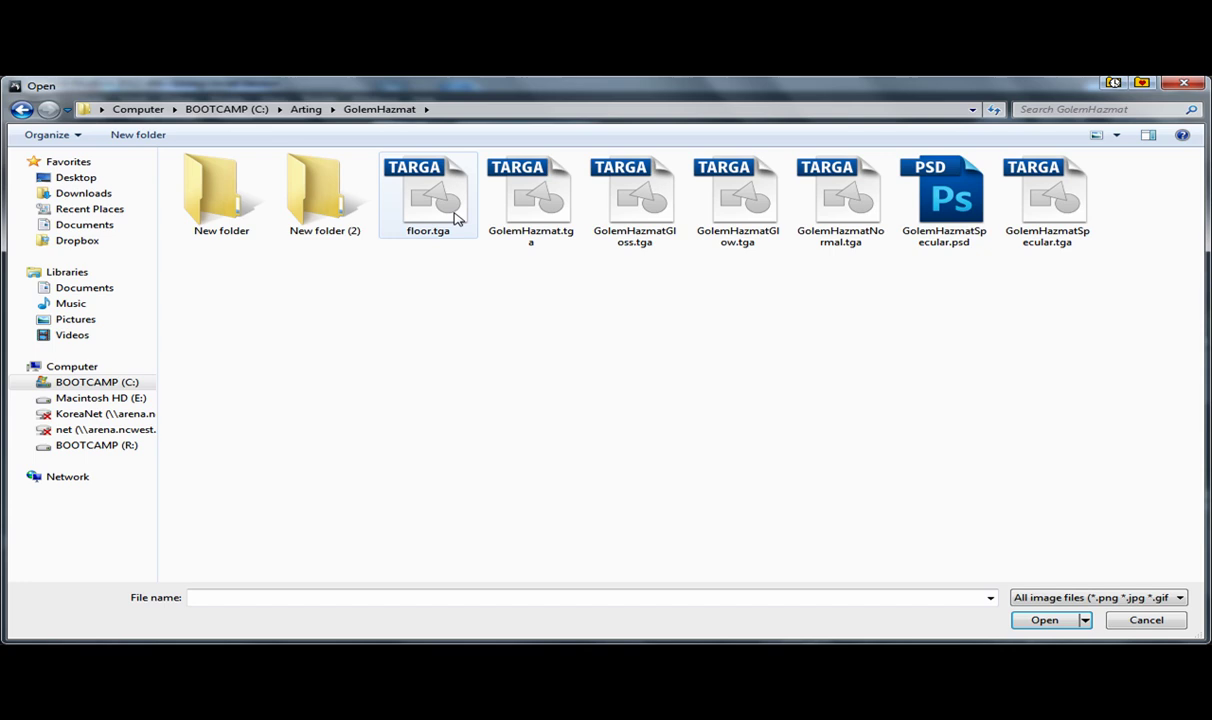
pyautogui.doubleClick(531, 203)
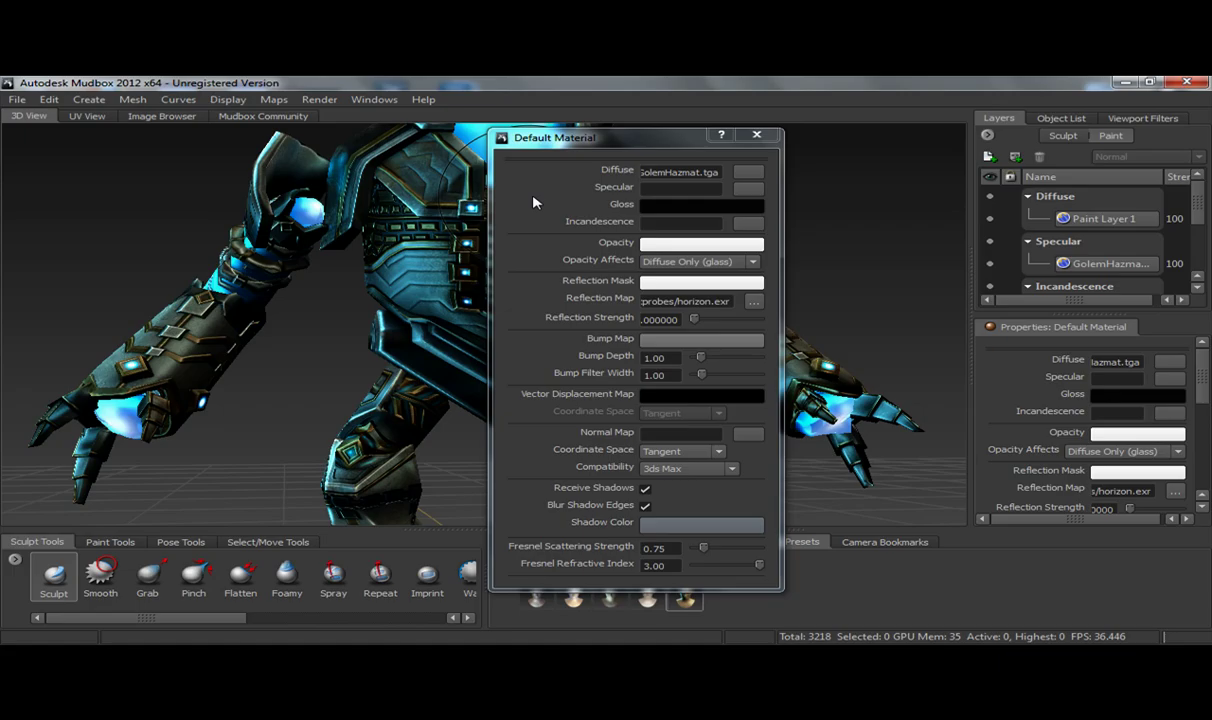
pyautogui.moveTo(522, 141); pyautogui.dragTo(775, 143)
pyautogui.keyDown('alt'); pyautogui.moveTo(430, 290); pyautogui.dragTo(262, 290); pyautogui.keyUp('alt')
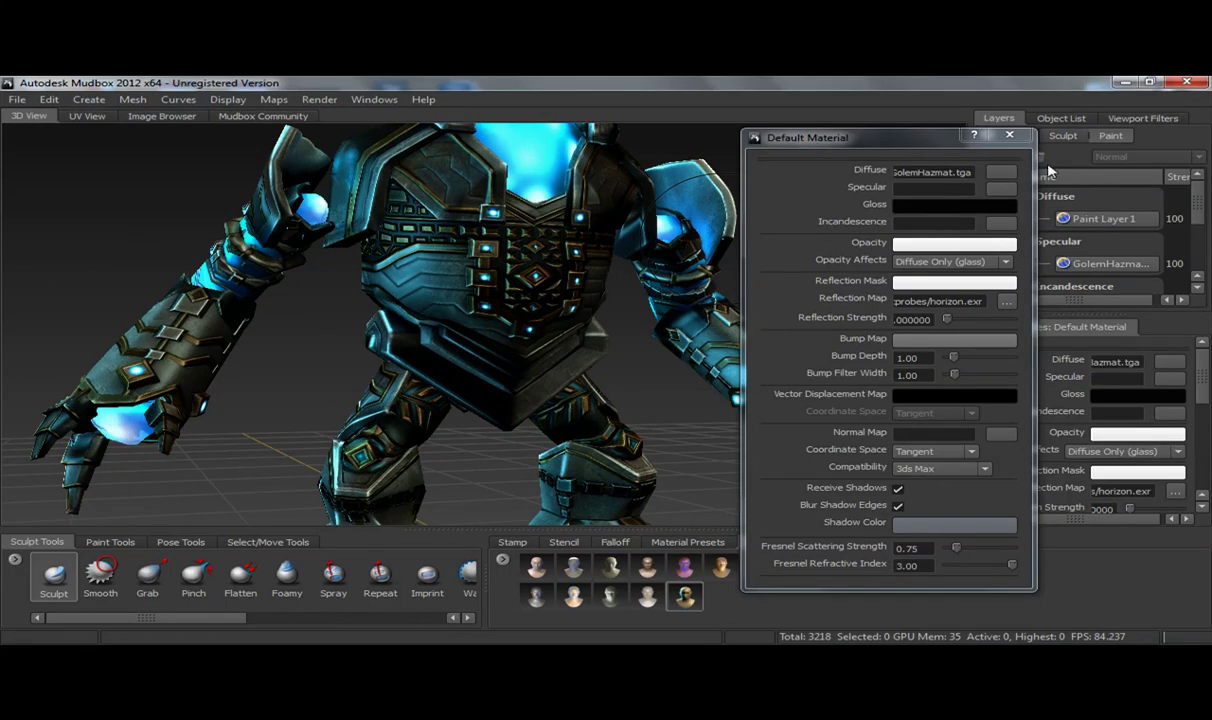
pyautogui.click(1009, 137)
# Enable the Tonemapper viewport filter and switch the golem to flat lighting, viewing its back.
pyautogui.click(1127, 120)
pyautogui.click(992, 181)
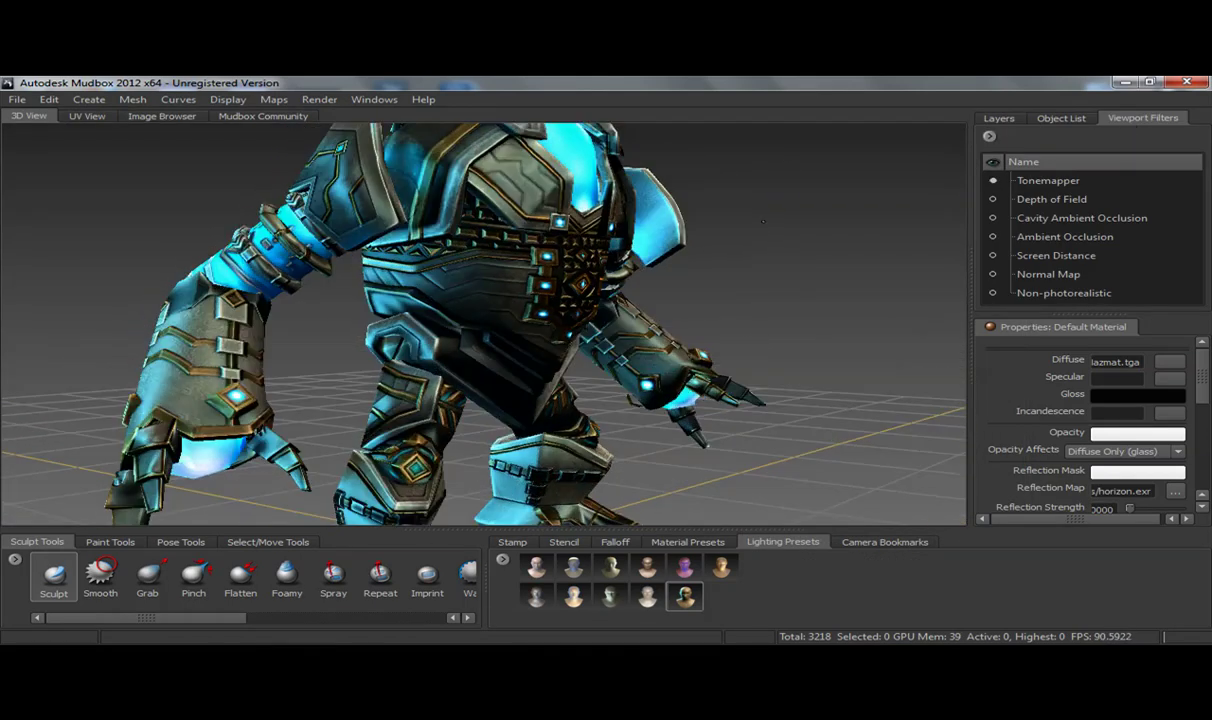
pyautogui.keyDown('alt'); pyautogui.moveTo(694, 210); pyautogui.dragTo(540, 194); pyautogui.keyUp('alt')
pyautogui.press('q')
pyautogui.keyDown('alt'); pyautogui.moveTo(540, 194); pyautogui.dragTo(378, 185, button='right'); pyautogui.keyUp('alt')
pyautogui.keyDown('alt'); pyautogui.moveTo(378, 192); pyautogui.dragTo(872, 214); pyautogui.keyUp('alt')
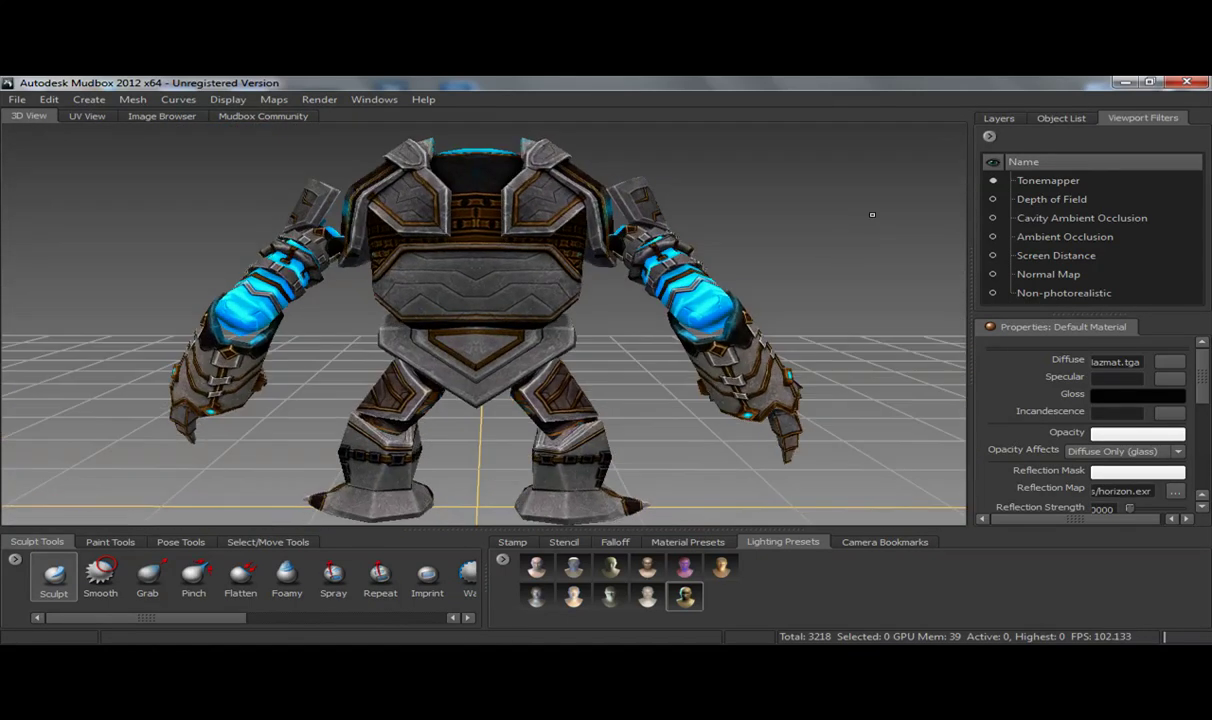
# Make Paint Layer 1 in the Diffuse channel active and set the Paint Brush color to saturated pink.
pyautogui.click(1000, 119)
pyautogui.click(1085, 220)
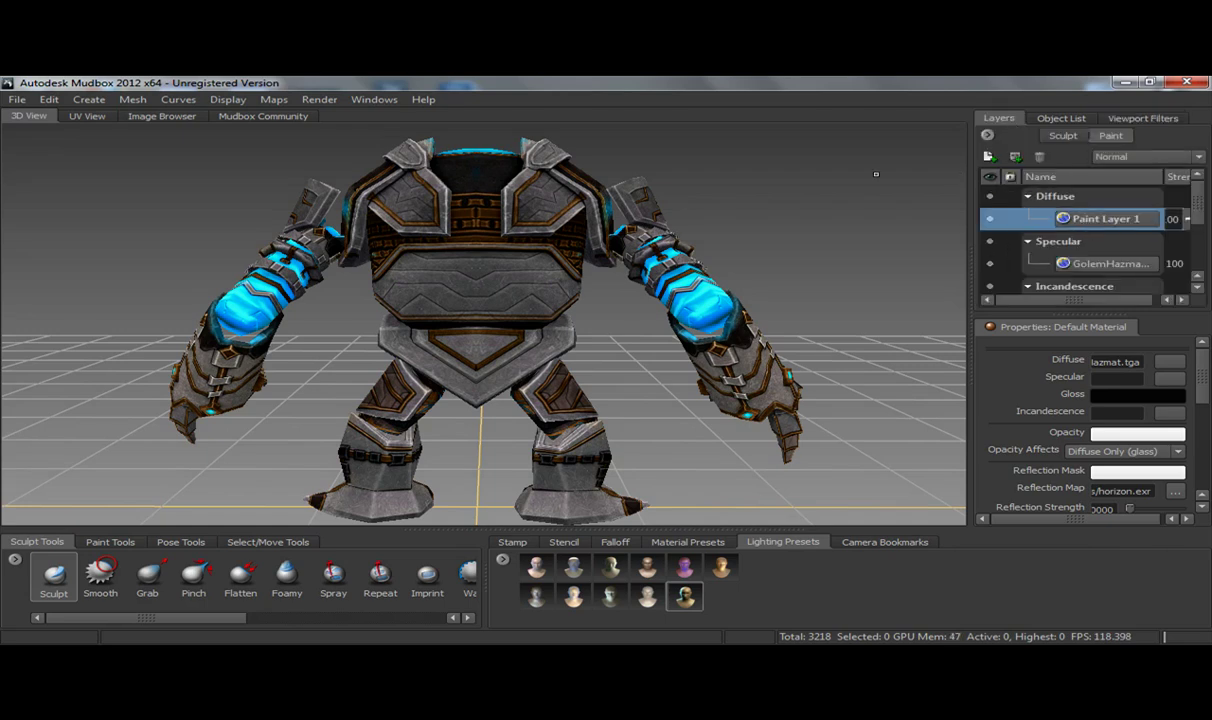
pyautogui.keyDown('alt'); pyautogui.moveTo(392, 268); pyautogui.dragTo(552, 268, button='right'); pyautogui.keyUp('alt')
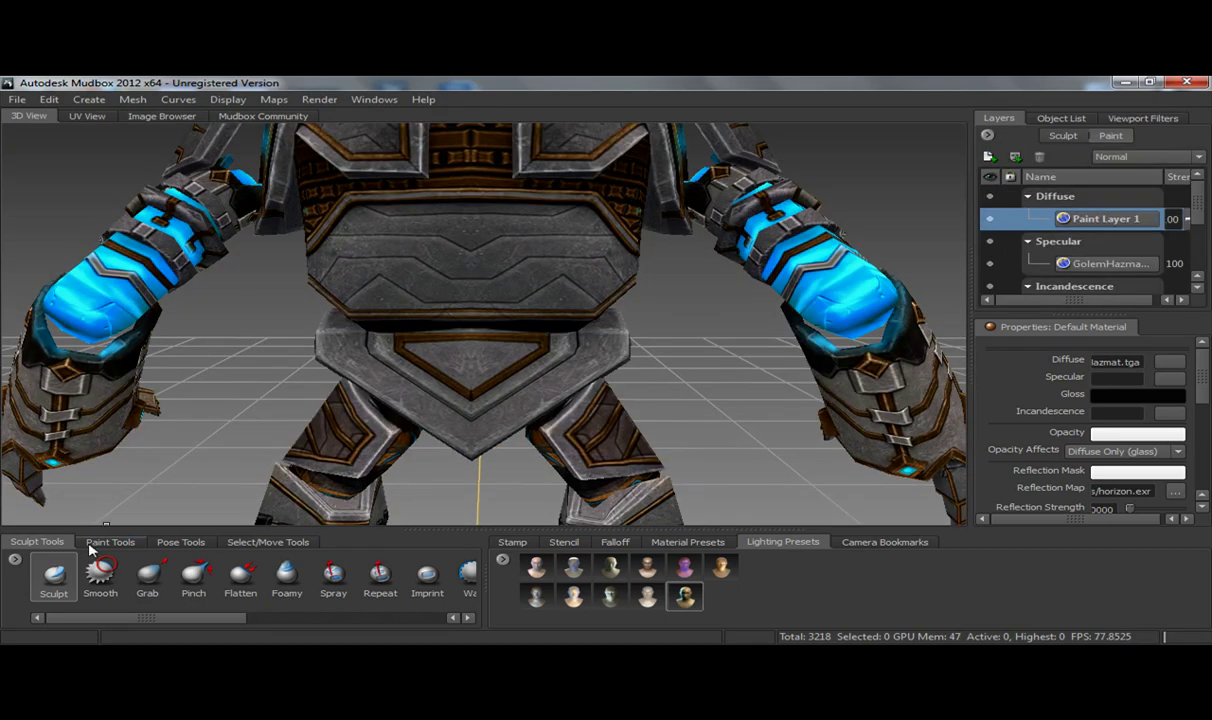
pyautogui.click(105, 543)
pyautogui.click(63, 576)
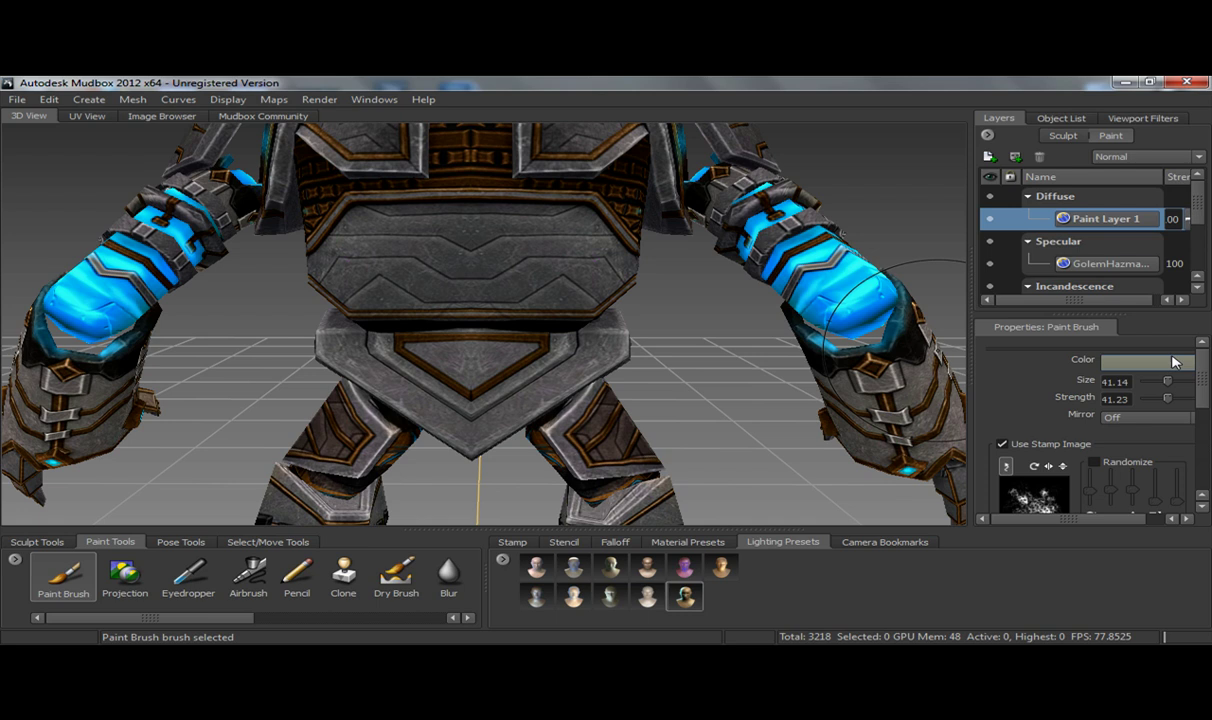
pyautogui.click(1173, 360)
pyautogui.moveTo(239, 280); pyautogui.dragTo(197, 315)
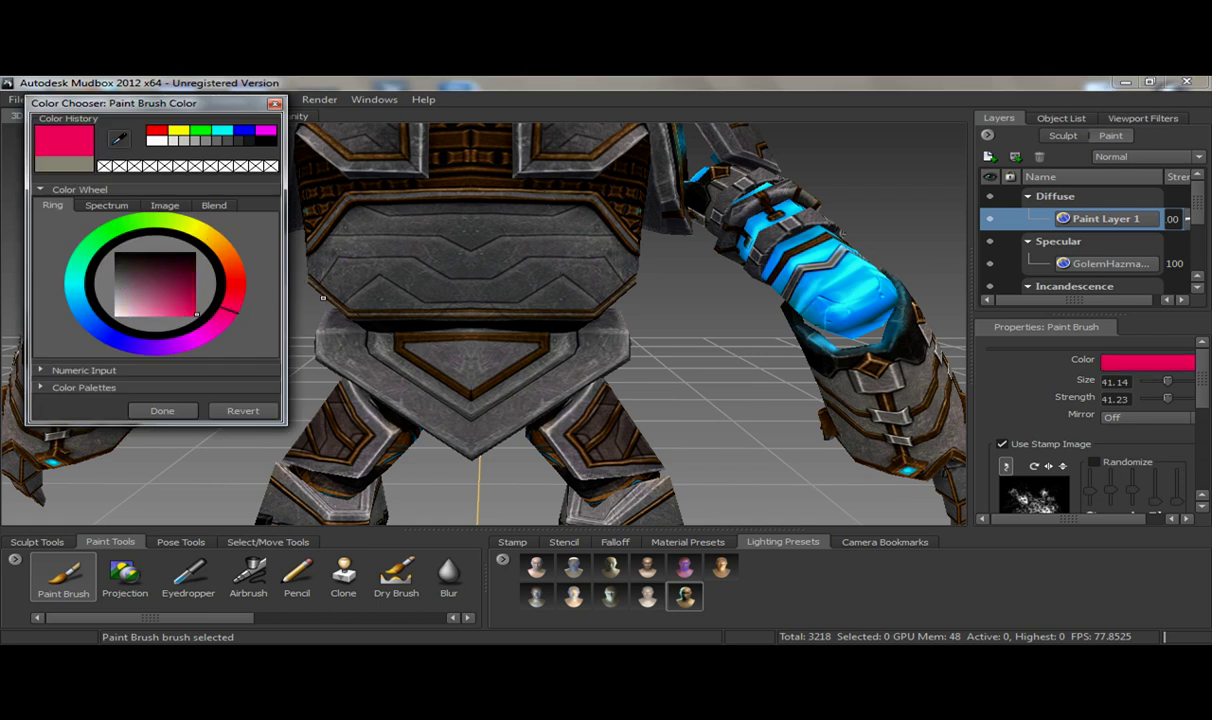
pyautogui.click(162, 411)
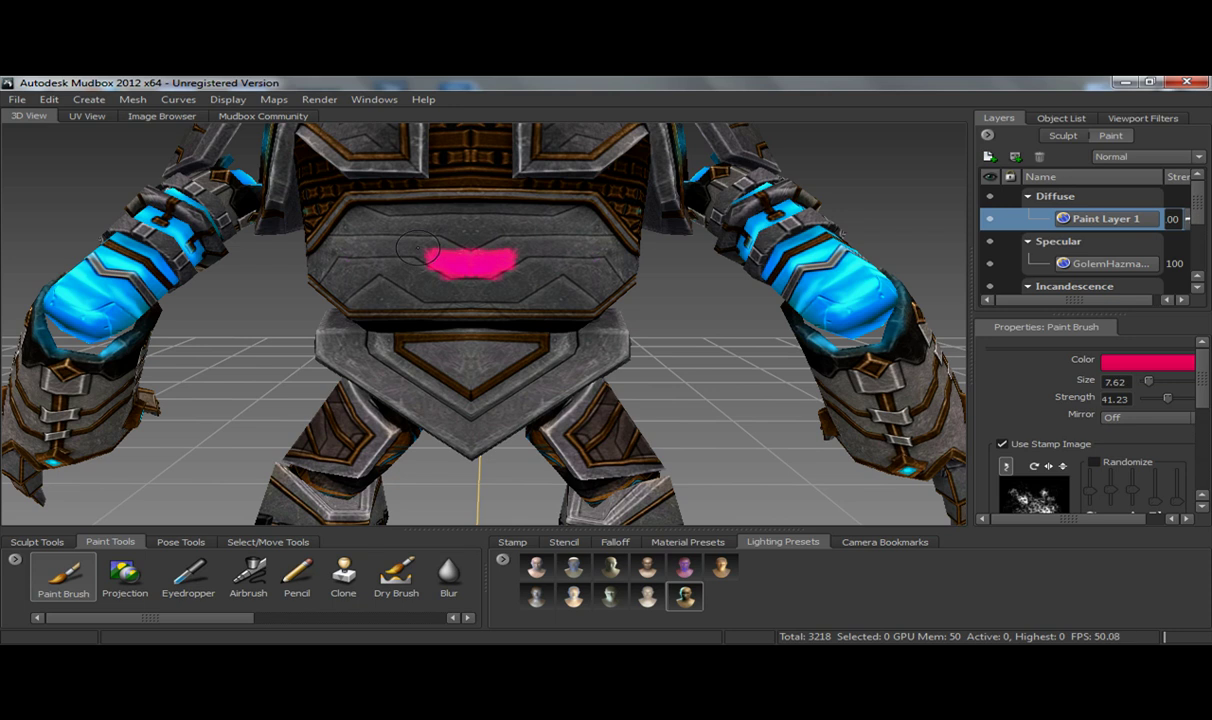
# Undo the test stroke and paint a pink V-centered band across the golem's back plate with brush size 5.
pyautogui.hotkey('ctrl', 'z')
pyautogui.keyDown('alt'); pyautogui.moveTo(413, 259); pyautogui.dragTo(471, 255, button='right'); pyautogui.keyUp('alt')
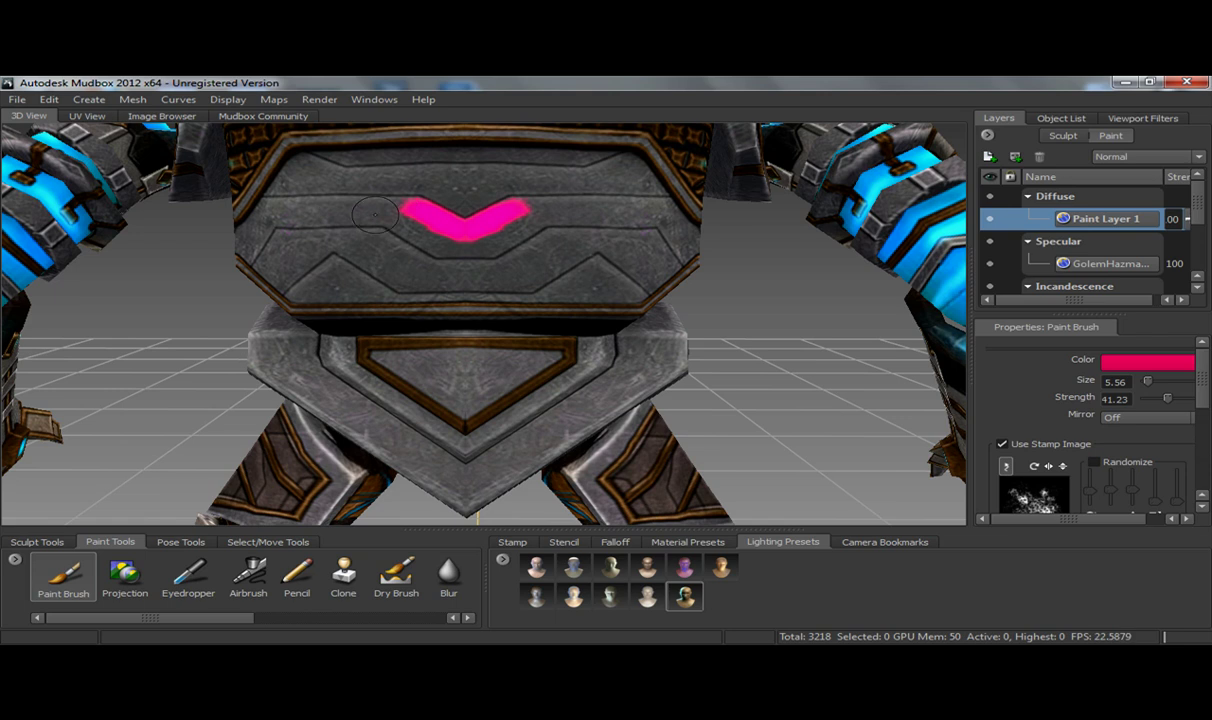
pyautogui.moveTo(375, 213)
pyautogui.keyDown('alt'); pyautogui.mouseDown()
pyautogui.moveTo(413, 213)
pyautogui.moveTo(447, 240)
pyautogui.mouseUp(); pyautogui.keyUp('alt')
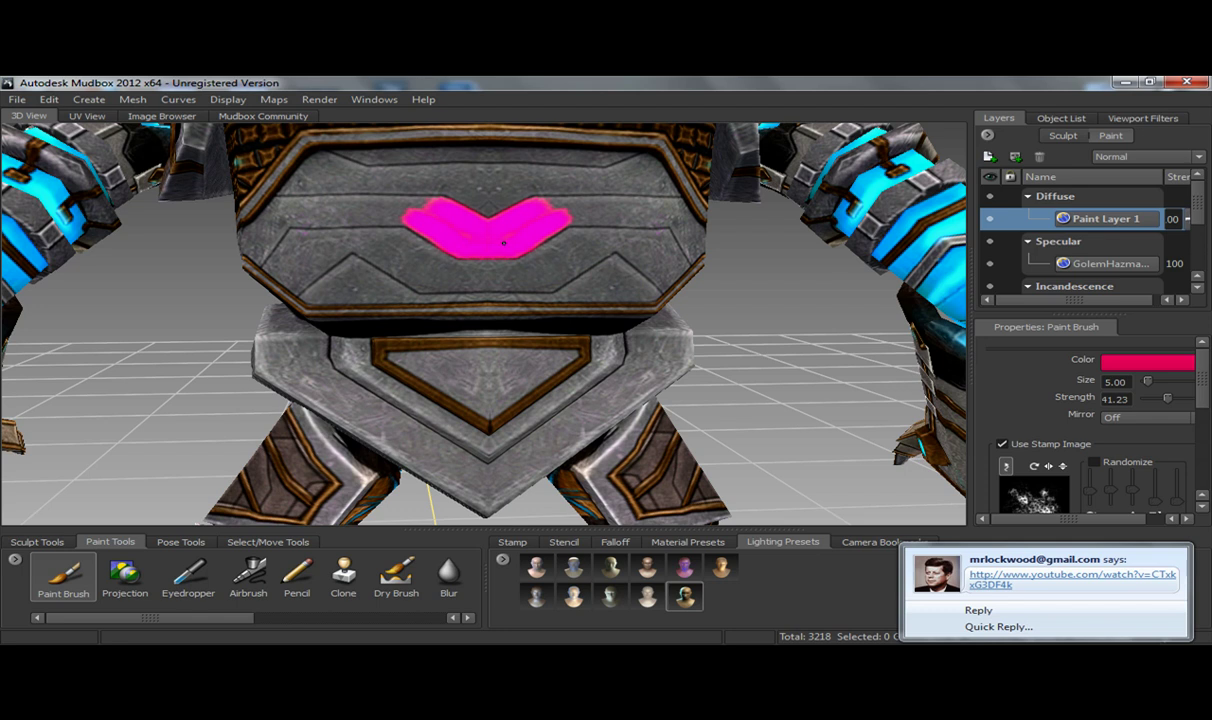
pyautogui.keyDown('alt'); pyautogui.moveTo(503, 242); pyautogui.dragTo(496, 250); pyautogui.keyUp('alt')
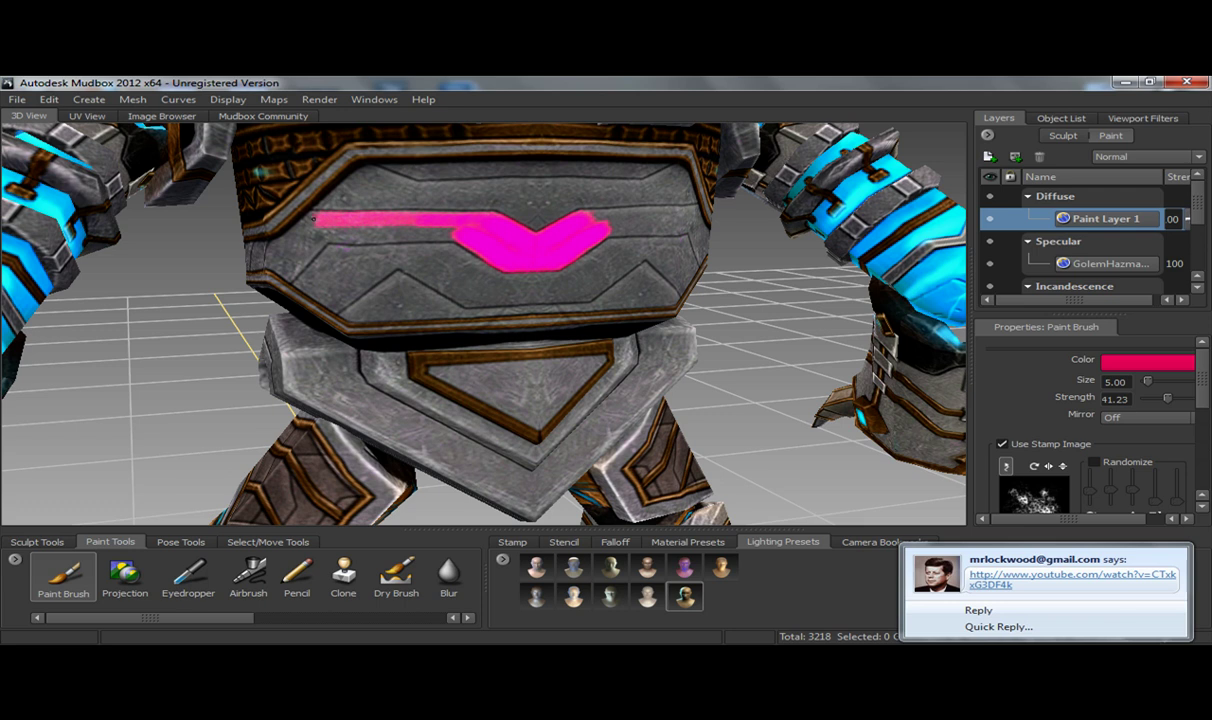
pyautogui.moveTo(397, 234); pyautogui.dragTo(454, 233)
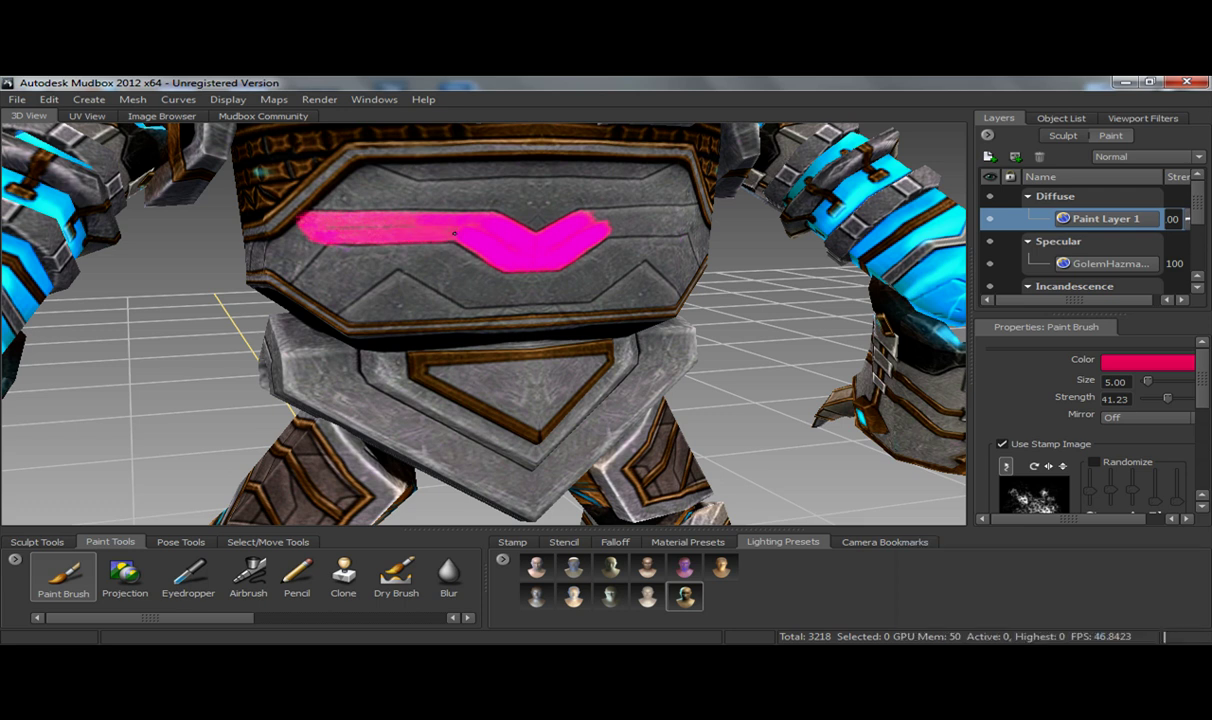
pyautogui.keyDown('alt'); pyautogui.moveTo(361, 228); pyautogui.dragTo(526, 288); pyautogui.keyUp('alt')
# Try freehand pink strokes over the golem's torso, leg and shoulders, and undo them back to the painted band.
pyautogui.keyDown('alt'); pyautogui.moveTo(526, 288); pyautogui.dragTo(480, 240, button='right'); pyautogui.keyUp('alt')
pyautogui.keyDown('alt'); pyautogui.moveTo(480, 240); pyautogui.dragTo(565, 228); pyautogui.keyUp('alt')
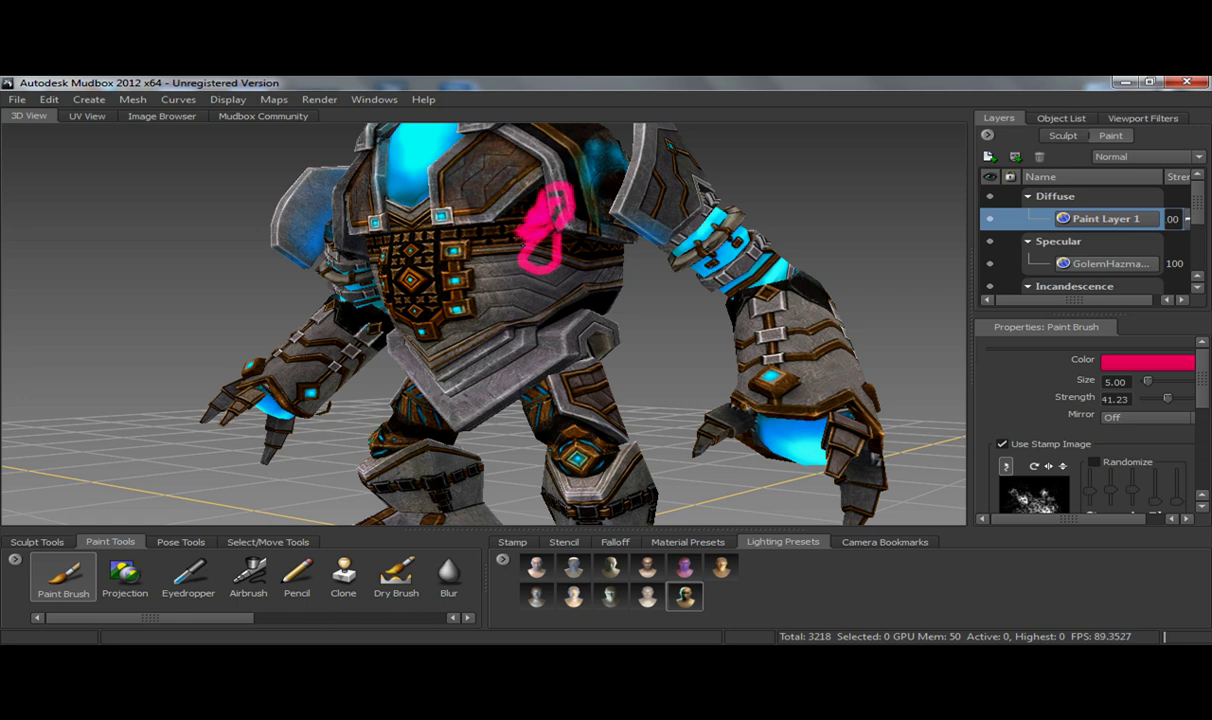
pyautogui.moveTo(566, 325)
pyautogui.keyDown('alt'); pyautogui.mouseDown()
pyautogui.moveTo(520, 329)
pyautogui.moveTo(470, 262)
pyautogui.moveTo(410, 345)
pyautogui.moveTo(450, 255)
pyautogui.moveTo(393, 332)
pyautogui.moveTo(315, 322)
pyautogui.mouseUp(); pyautogui.keyUp('alt')
pyautogui.moveTo(405, 392)
pyautogui.mouseDown()
pyautogui.moveTo(445, 365)
pyautogui.moveTo(432, 352)
pyautogui.mouseUp()
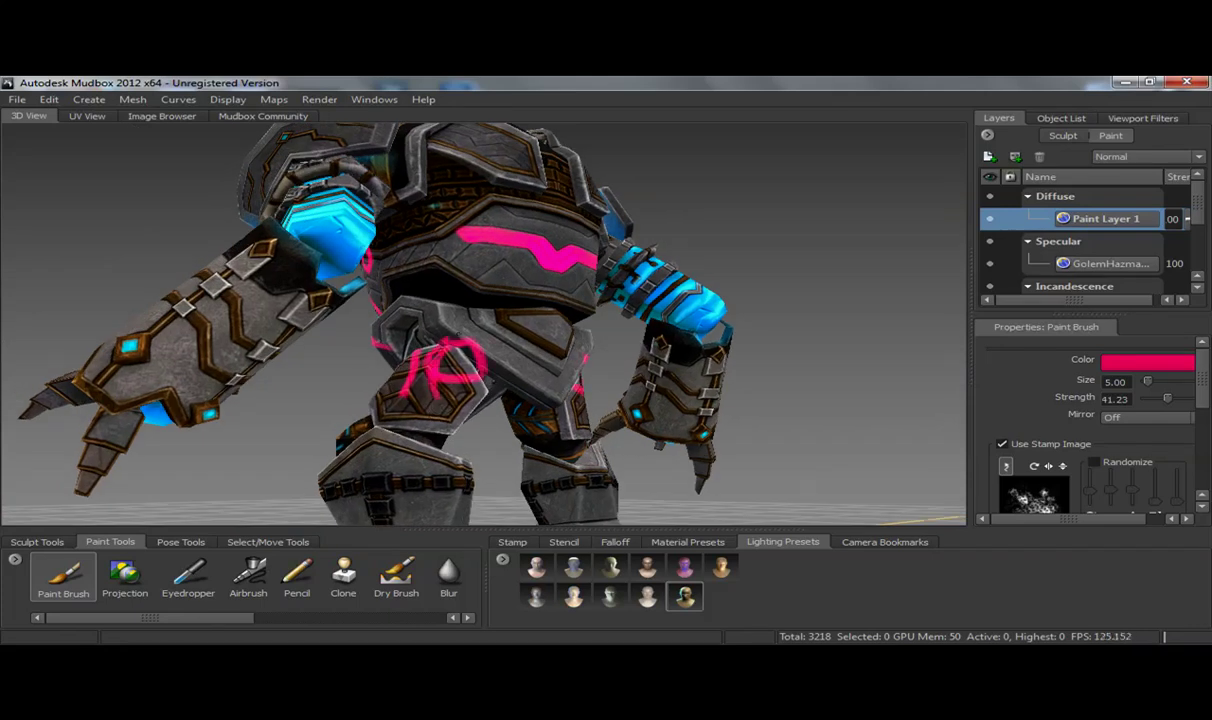
pyautogui.moveTo(487, 232)
pyautogui.mouseDown()
pyautogui.moveTo(505, 165)
pyautogui.moveTo(440, 195)
pyautogui.moveTo(474, 272)
pyautogui.mouseUp()
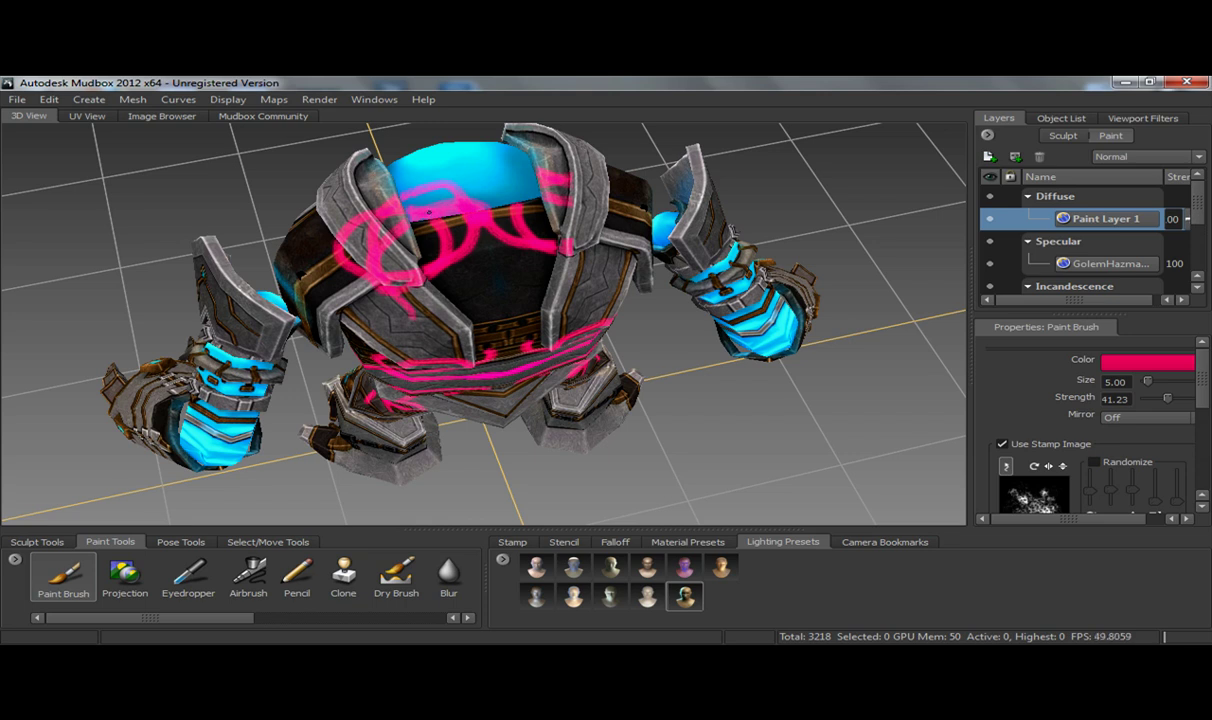
pyautogui.keyDown('alt'); pyautogui.moveTo(409, 222); pyautogui.dragTo(381, 287); pyautogui.keyUp('alt')
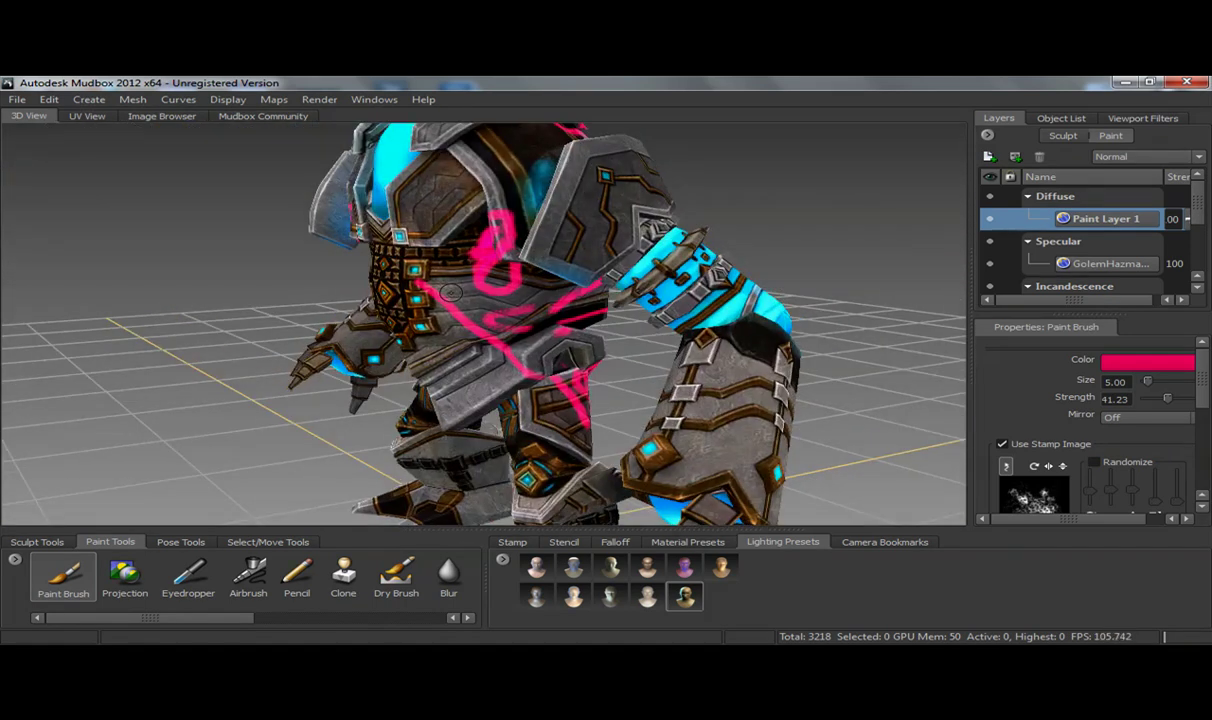
pyautogui.hotkey('ctrl', 'z')
pyautogui.hotkey('ctrl', 'z')
pyautogui.hotkey('ctrl', 'z')
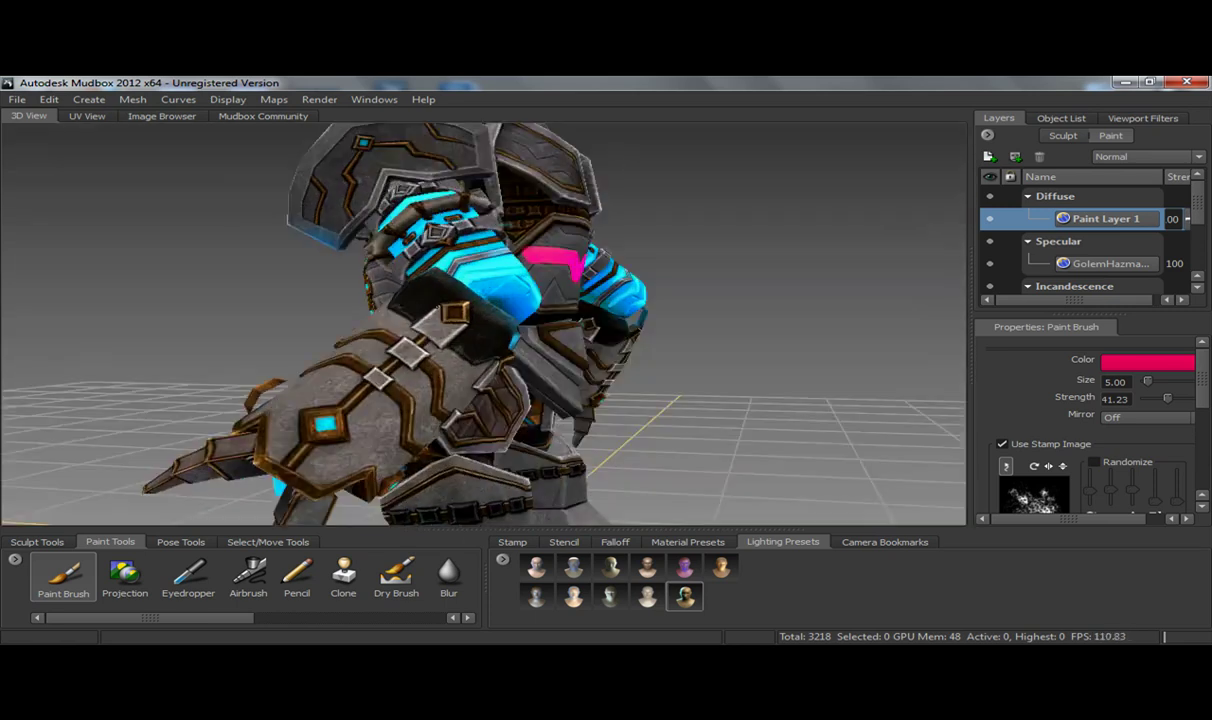
# Toggle Paint Layer 1's visibility to compare the paint with the base texture, and set the layer's strength to 23.
pyautogui.keyDown('alt'); pyautogui.moveTo(339, 294); pyautogui.dragTo(319, 307); pyautogui.keyUp('alt')
pyautogui.keyDown('alt'); pyautogui.moveTo(580, 277); pyautogui.dragTo(540, 278); pyautogui.keyUp('alt')
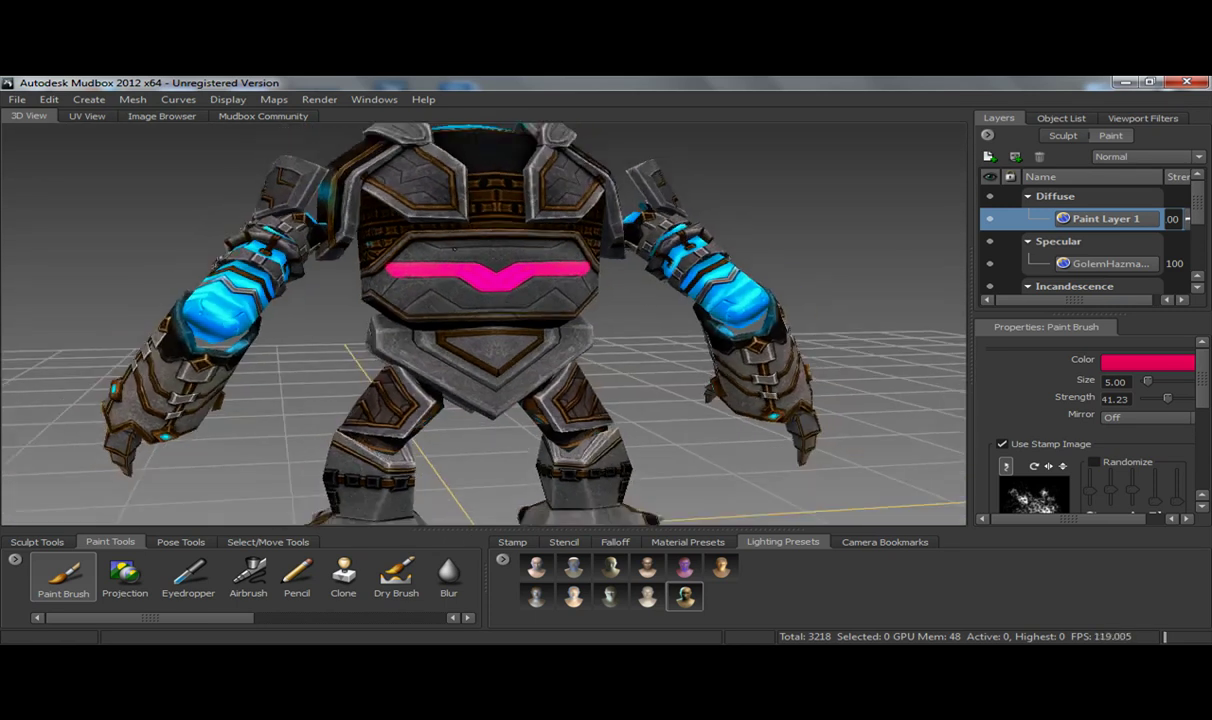
pyautogui.keyDown('alt'); pyautogui.moveTo(540, 278); pyautogui.dragTo(657, 279, button='right'); pyautogui.keyUp('alt')
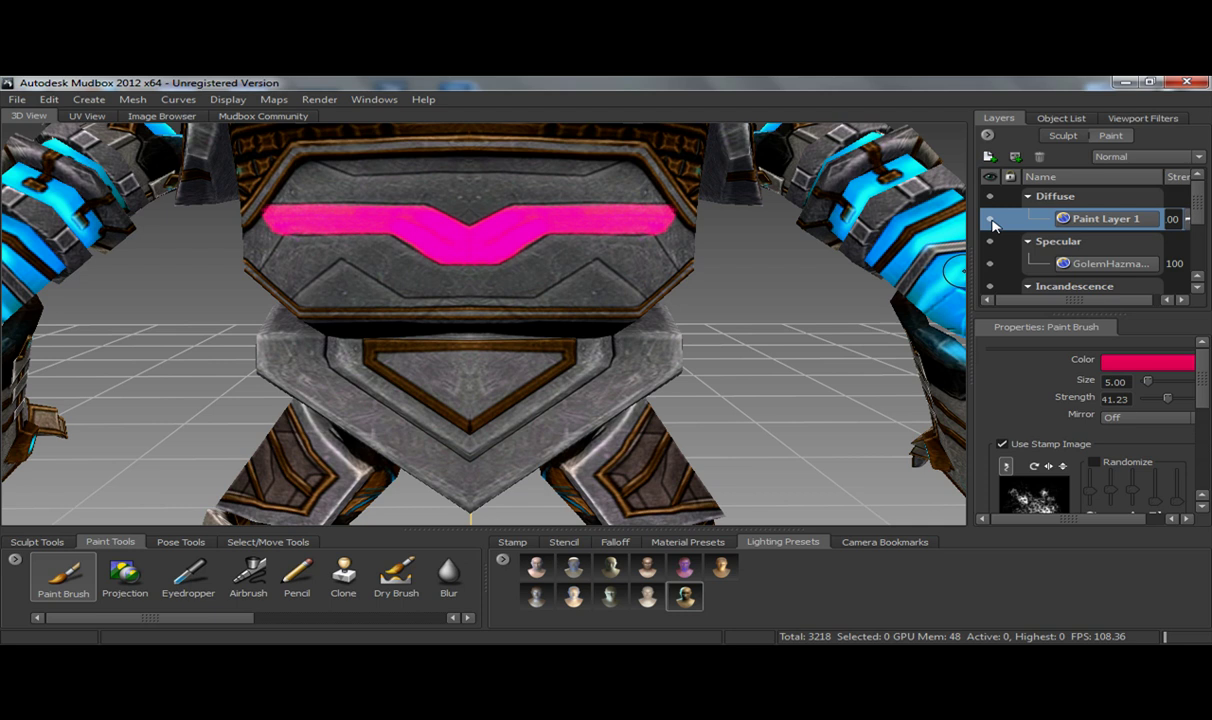
pyautogui.click(991, 220)
pyautogui.click(991, 220)
pyautogui.click(991, 220)
pyautogui.click(991, 220)
pyautogui.moveTo(1190, 222)
pyautogui.mouseDown()
pyautogui.moveTo(1198, 307)
pyautogui.moveTo(1182, 266)
pyautogui.moveTo(1180, 285)
pyautogui.mouseUp()
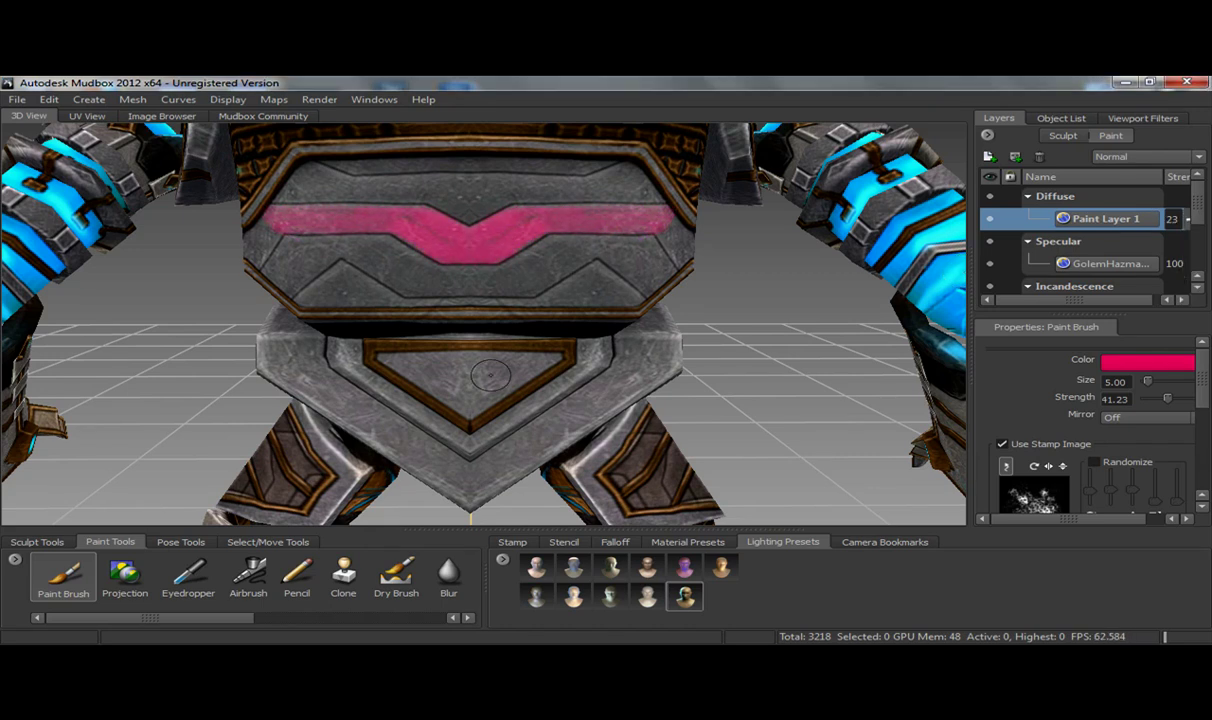
# Extend the pink band to the back plate's outer edges, and fill the plate's upper trim and lower angular recesses with pink.
pyautogui.keyDown('alt'); pyautogui.moveTo(423, 428); pyautogui.dragTo(434, 263); pyautogui.keyUp('alt')
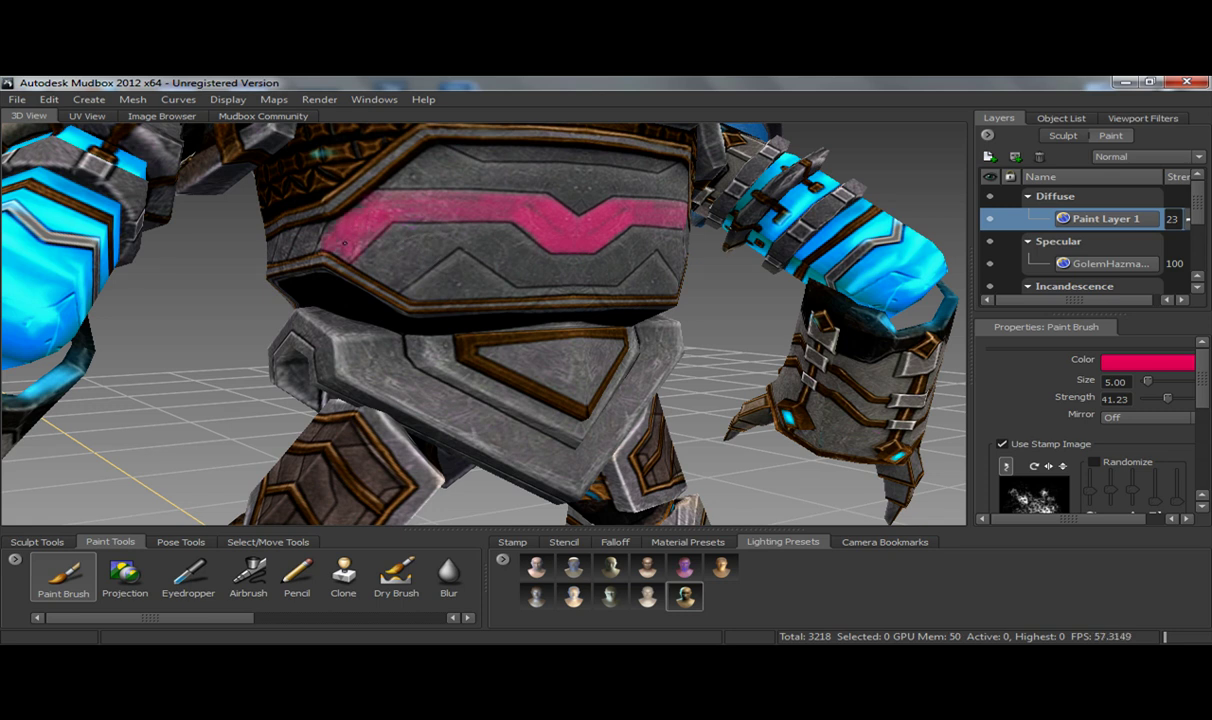
pyautogui.moveTo(560, 228)
pyautogui.keyDown('alt'); pyautogui.mouseDown()
pyautogui.moveTo(440, 238)
pyautogui.moveTo(466, 230)
pyautogui.moveTo(392, 179)
pyautogui.moveTo(470, 168)
pyautogui.moveTo(475, 148)
pyautogui.moveTo(326, 146)
pyautogui.mouseUp(); pyautogui.keyUp('alt')
pyautogui.keyDown('alt'); pyautogui.moveTo(383, 197); pyautogui.dragTo(405, 188); pyautogui.keyUp('alt')
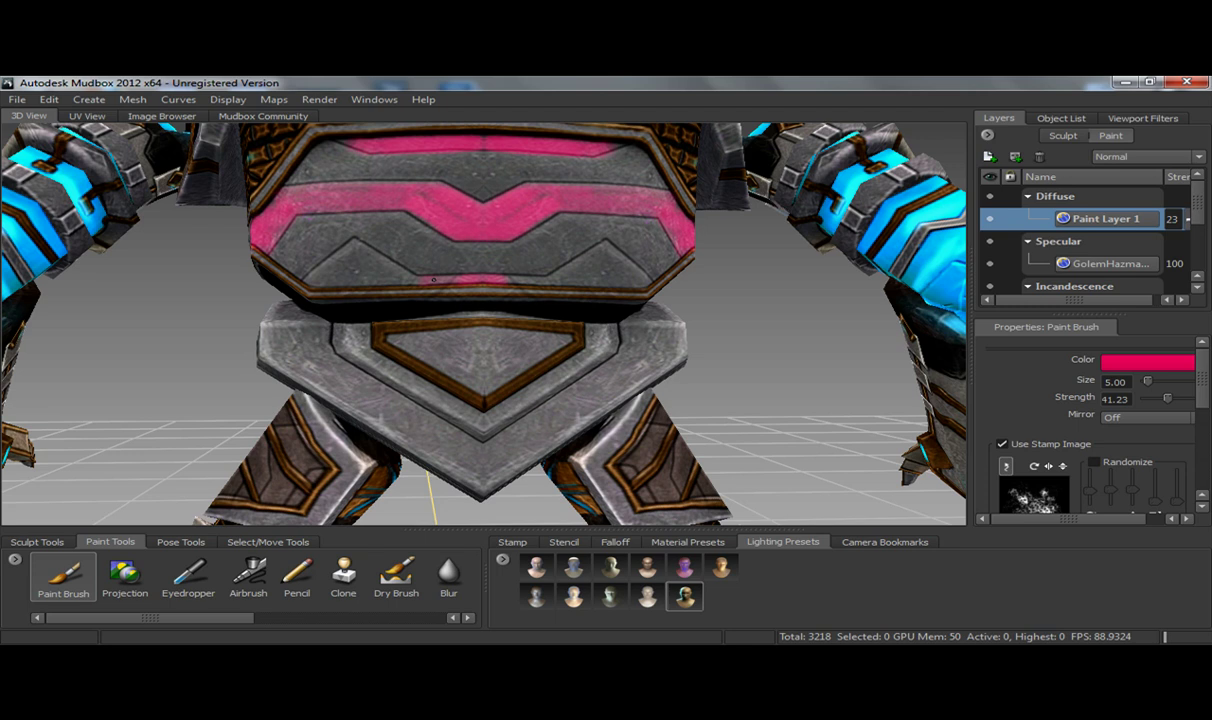
pyautogui.moveTo(405, 277); pyautogui.dragTo(357, 249)
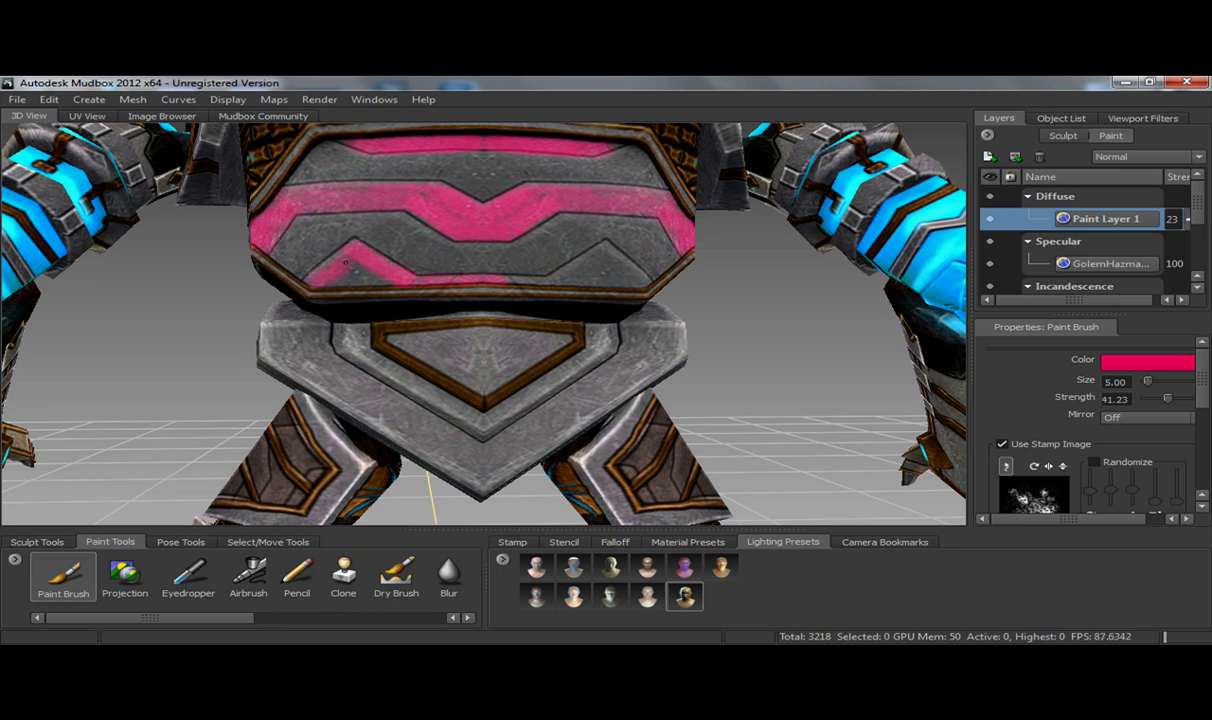
pyautogui.moveTo(312, 280); pyautogui.dragTo(365, 276)
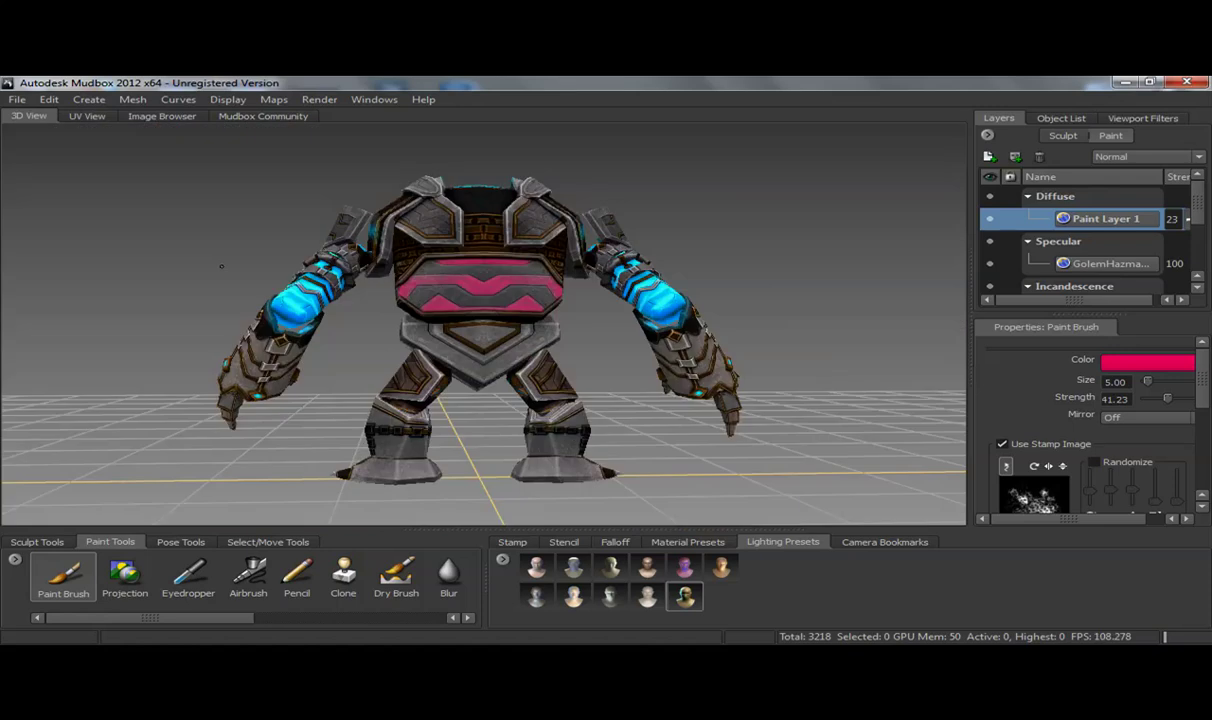
# Paint two pink stripes along the recessed bands of the golem's side torso armor, starting beside the front ornament.
pyautogui.keyDown('alt'); pyautogui.moveTo(390, 319); pyautogui.dragTo(600, 330); pyautogui.keyUp('alt')
pyautogui.keyDown('alt'); pyautogui.moveTo(600, 330); pyautogui.dragTo(762, 335, button='right'); pyautogui.keyUp('alt')
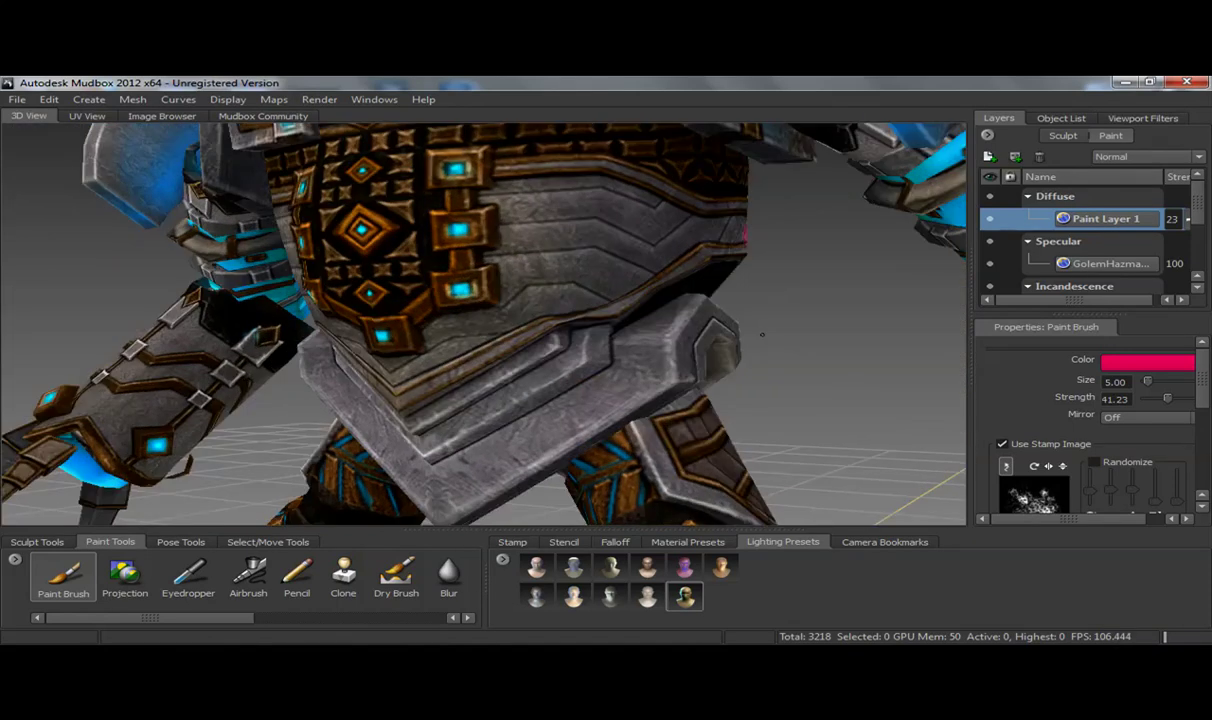
pyautogui.keyDown('alt'); pyautogui.moveTo(762, 335); pyautogui.dragTo(753, 180); pyautogui.keyUp('alt')
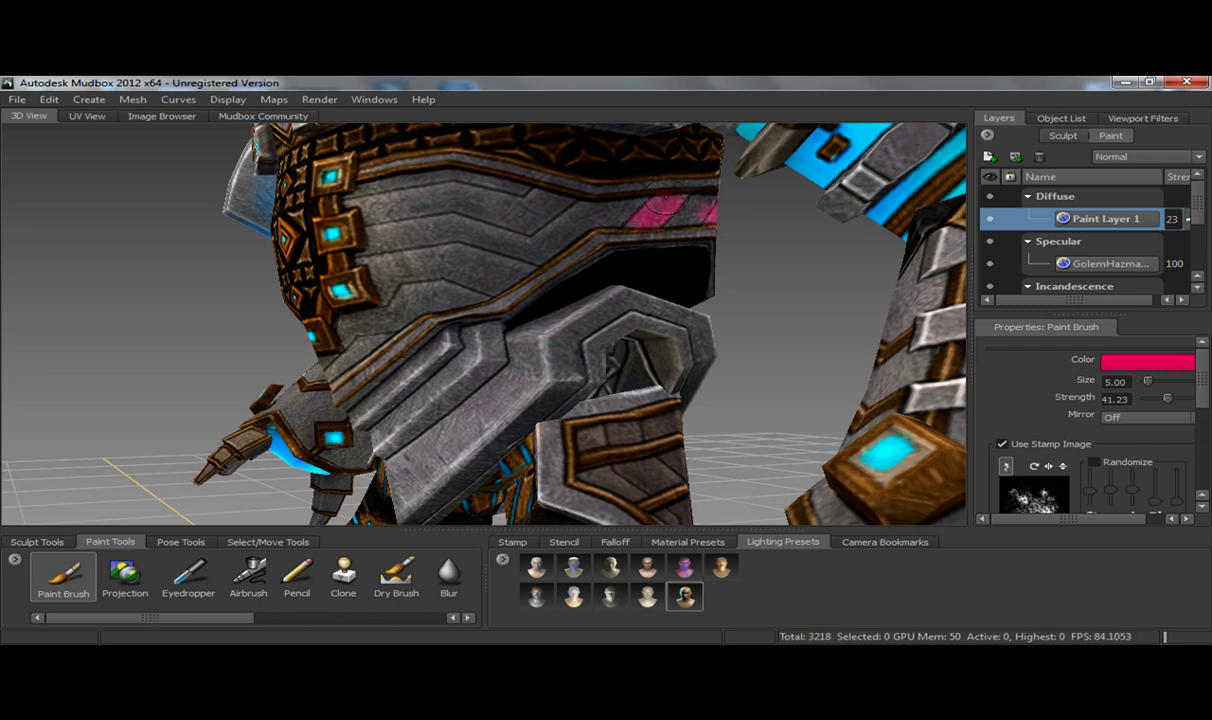
pyautogui.moveTo(440, 209)
pyautogui.keyDown('alt'); pyautogui.mouseDown()
pyautogui.moveTo(480, 207)
pyautogui.moveTo(428, 202)
pyautogui.mouseUp(); pyautogui.keyUp('alt')
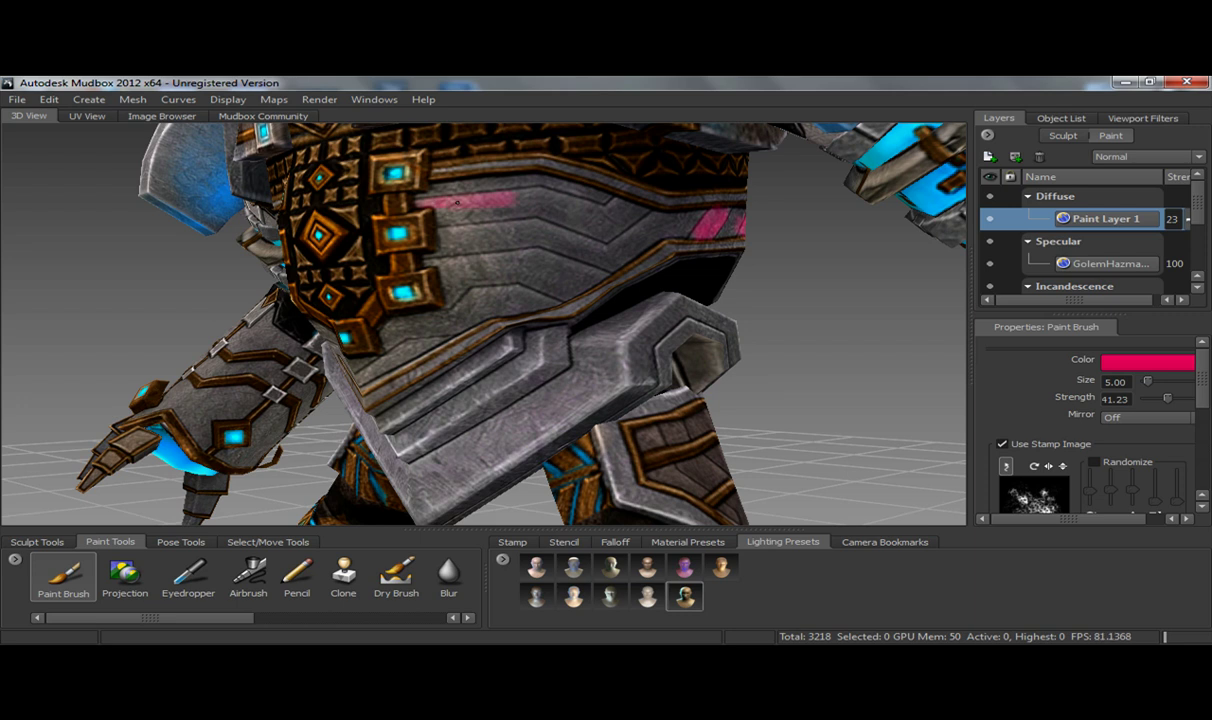
pyautogui.moveTo(546, 196); pyautogui.dragTo(592, 211)
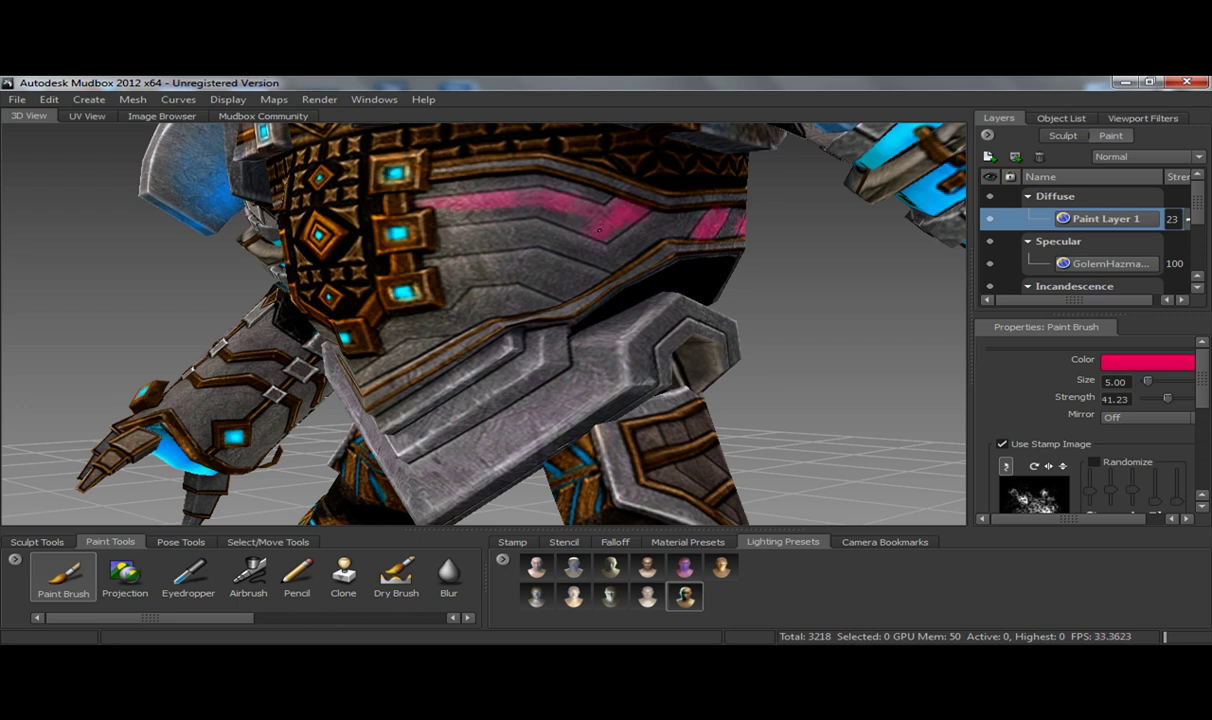
pyautogui.moveTo(599, 230); pyautogui.dragTo(515, 204)
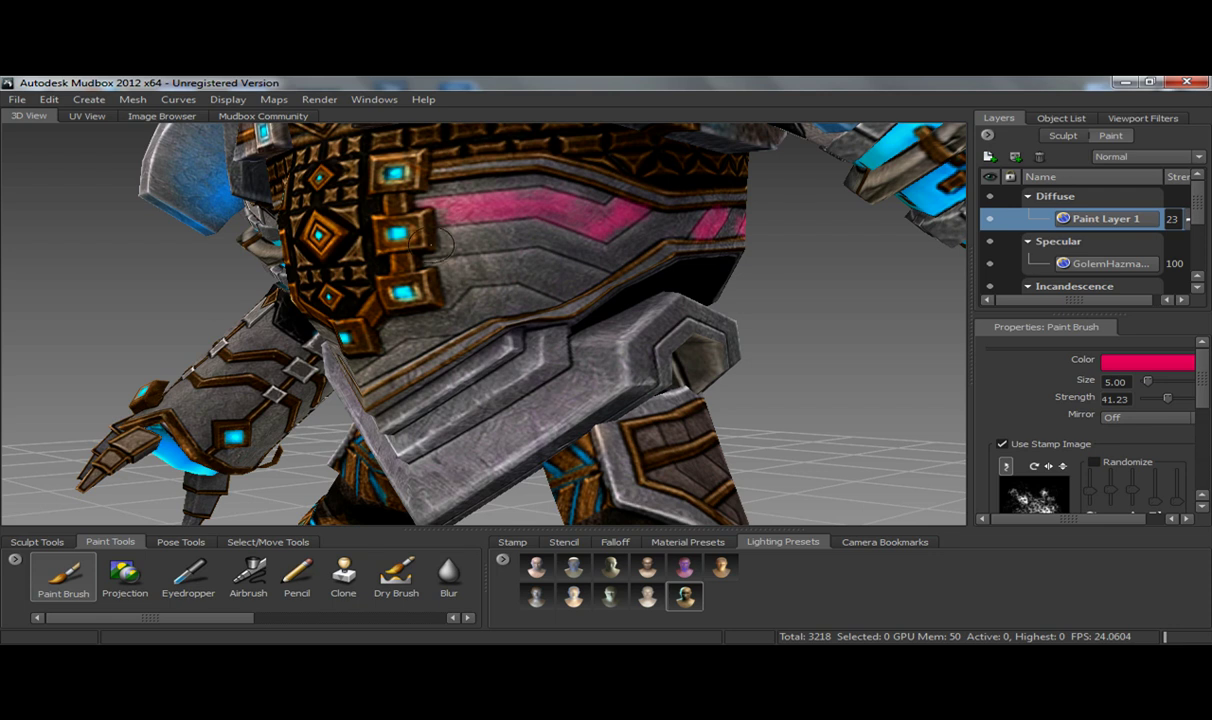
pyautogui.moveTo(517, 261)
pyautogui.mouseDown()
pyautogui.moveTo(530, 247)
pyautogui.moveTo(568, 270)
pyautogui.moveTo(535, 277)
pyautogui.mouseUp()
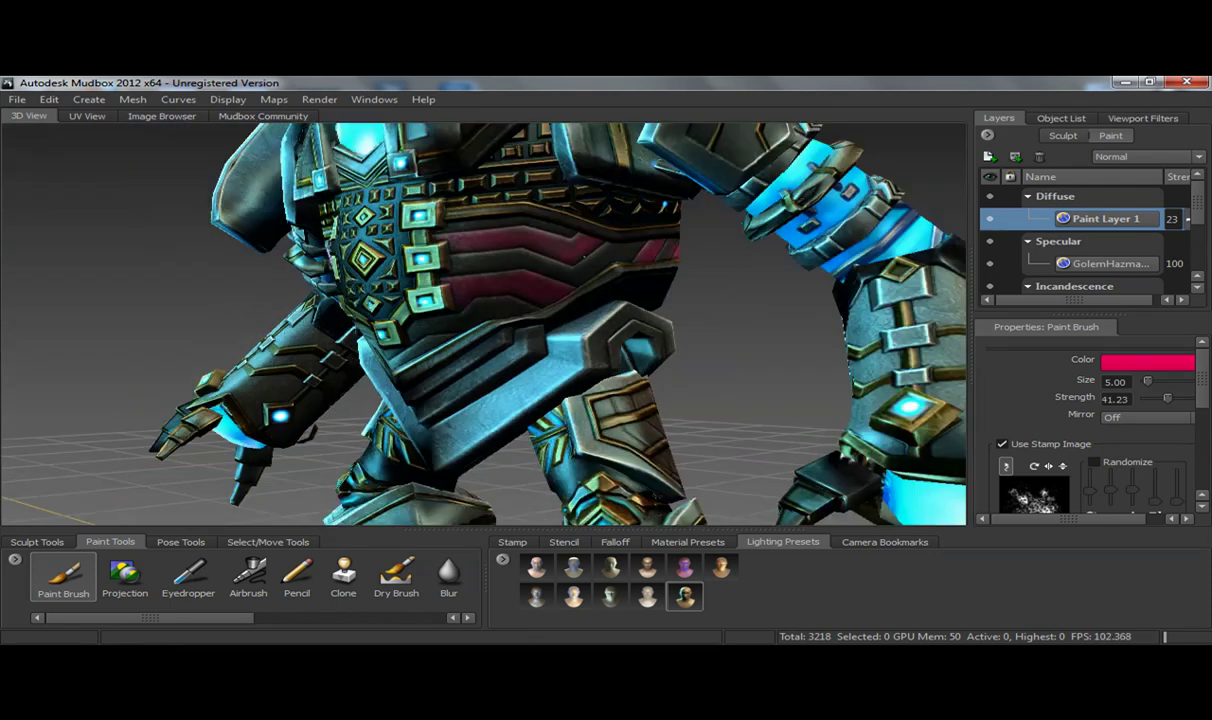
# Paint pink markings inside the golem's upper chest plates with brush size 4.50.
pyautogui.keyDown('alt'); pyautogui.moveTo(585, 256); pyautogui.dragTo(500, 256, button='right'); pyautogui.keyUp('alt')
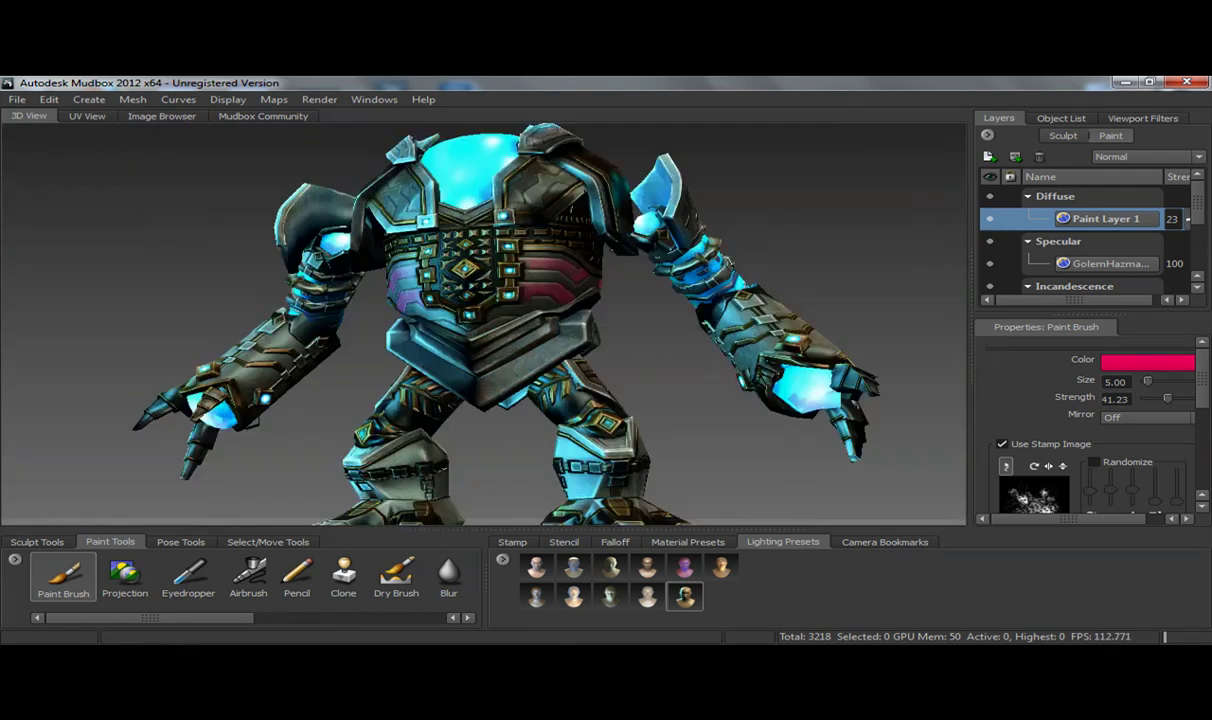
pyautogui.keyDown('alt'); pyautogui.moveTo(500, 256); pyautogui.dragTo(620, 265); pyautogui.keyUp('alt')
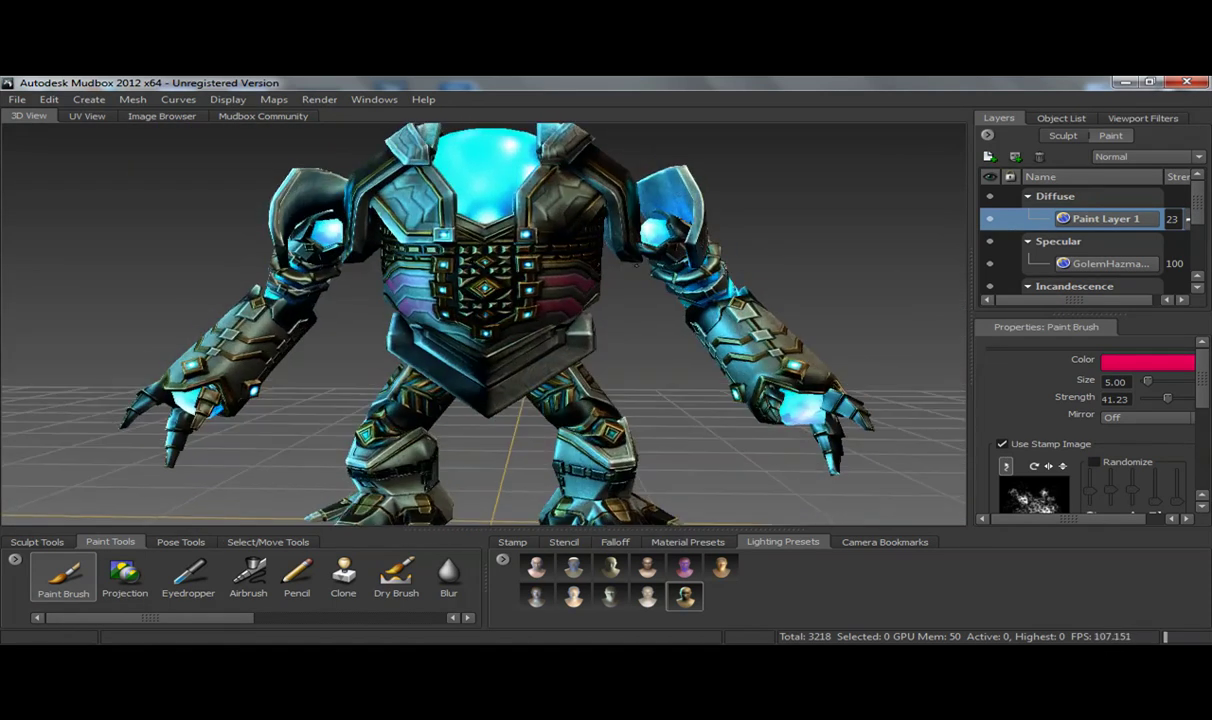
pyautogui.keyDown('alt'); pyautogui.moveTo(620, 265); pyautogui.dragTo(720, 260, button='right'); pyautogui.keyUp('alt')
pyautogui.keyDown('alt'); pyautogui.moveTo(720, 260); pyautogui.dragTo(677, 259); pyautogui.keyUp('alt')
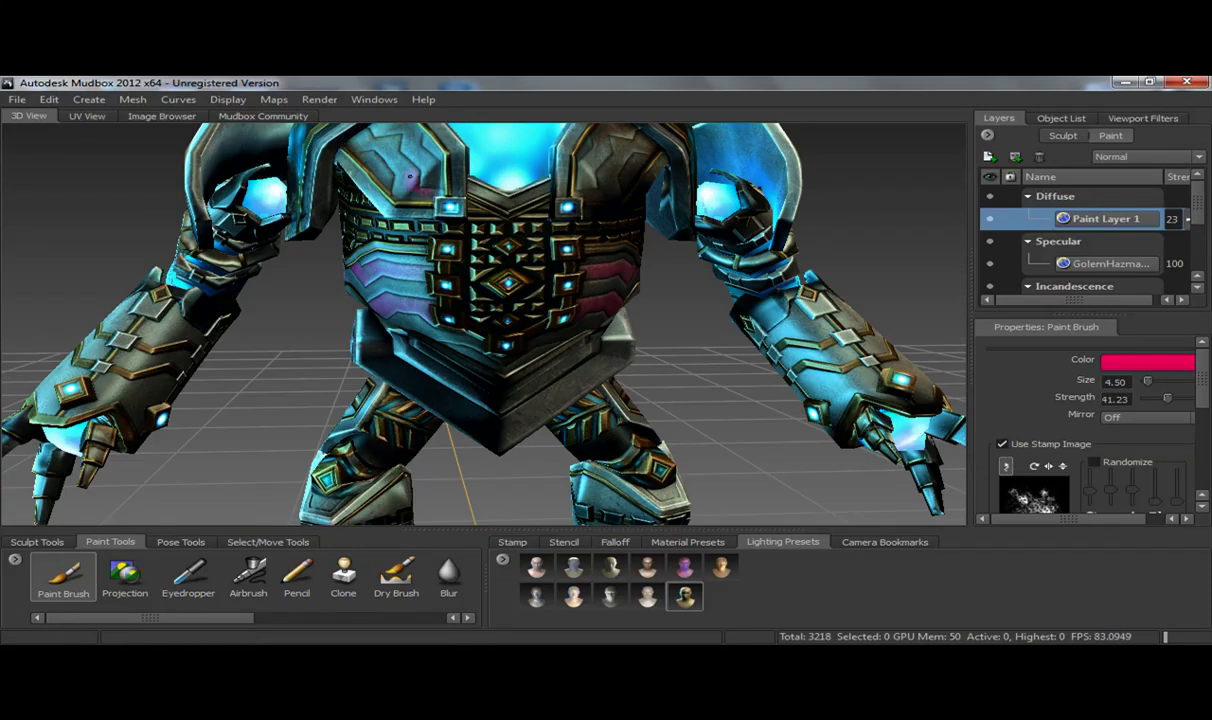
pyautogui.keyDown('alt'); pyautogui.moveTo(410, 176); pyautogui.dragTo(442, 133); pyautogui.keyUp('alt')
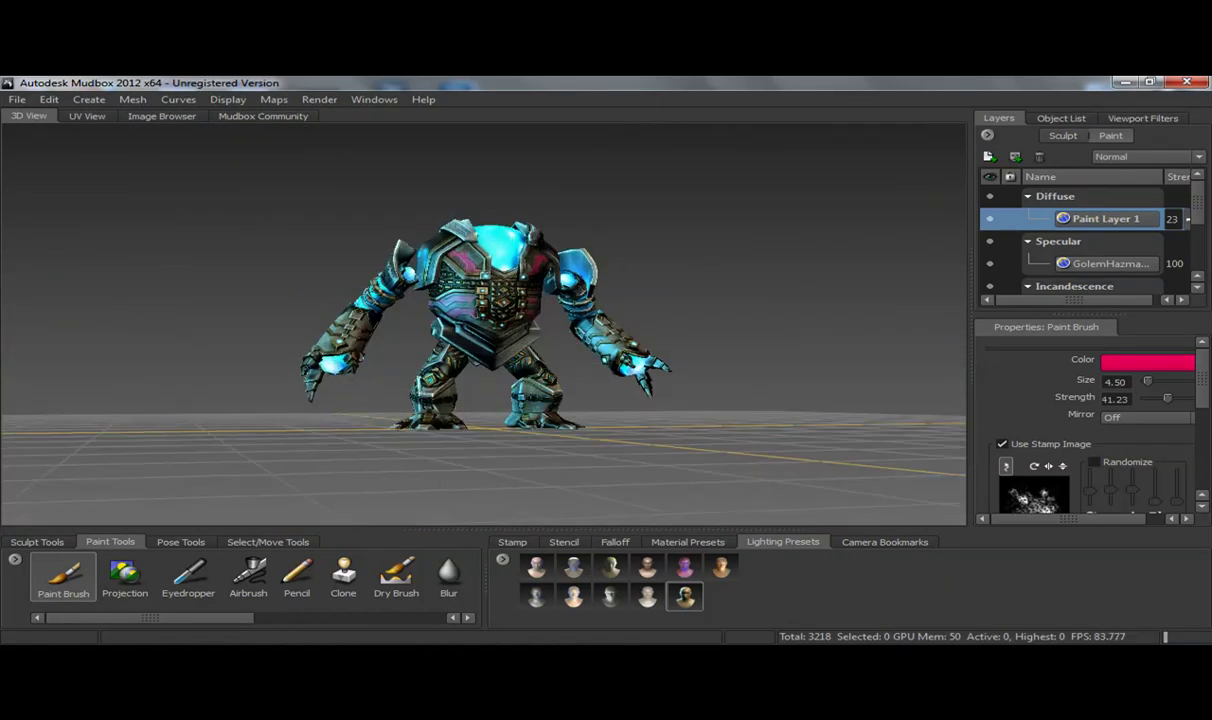
# Try the Soft Light, Vivid Light and Luminosity blend modes on Paint Layer 1.
pyautogui.click(1135, 157)
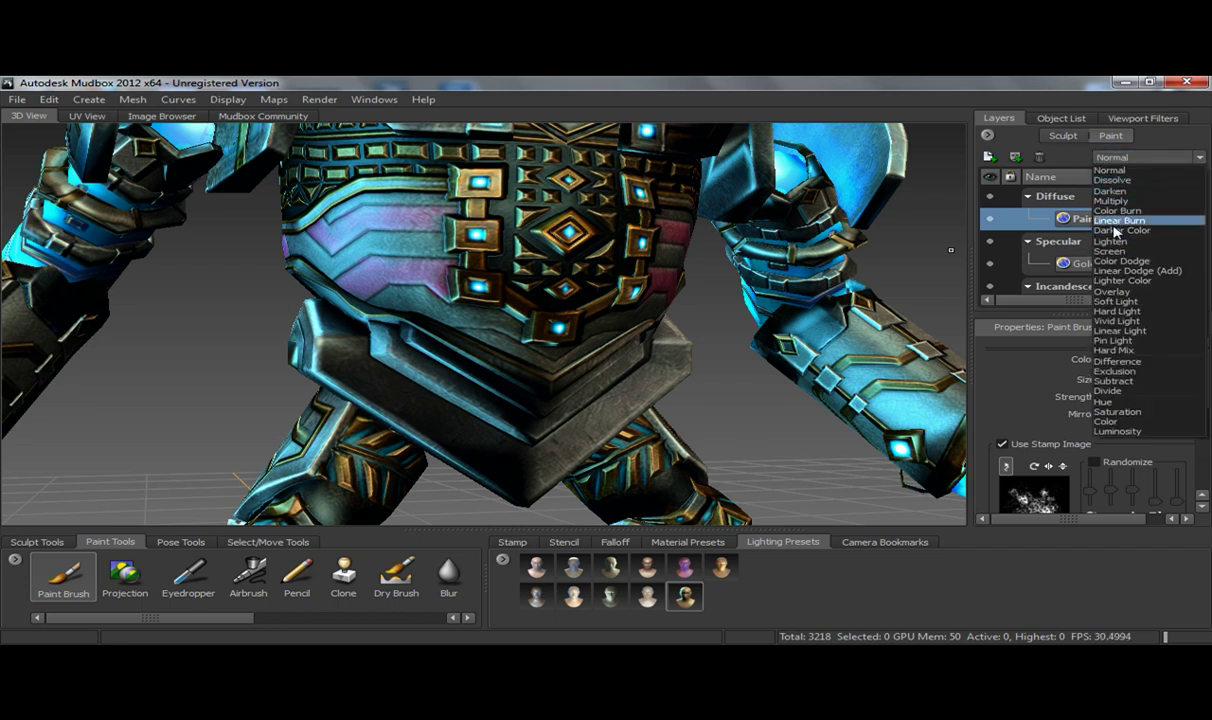
pyautogui.click(1116, 301)
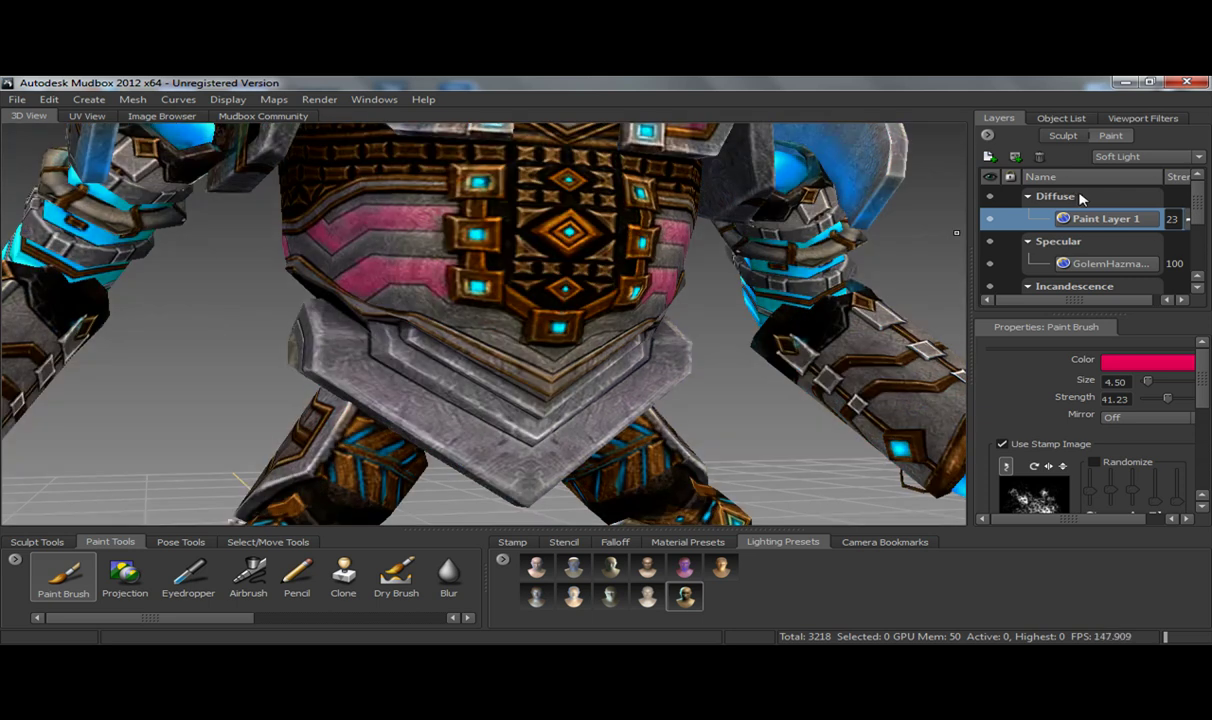
pyautogui.click(1110, 155)
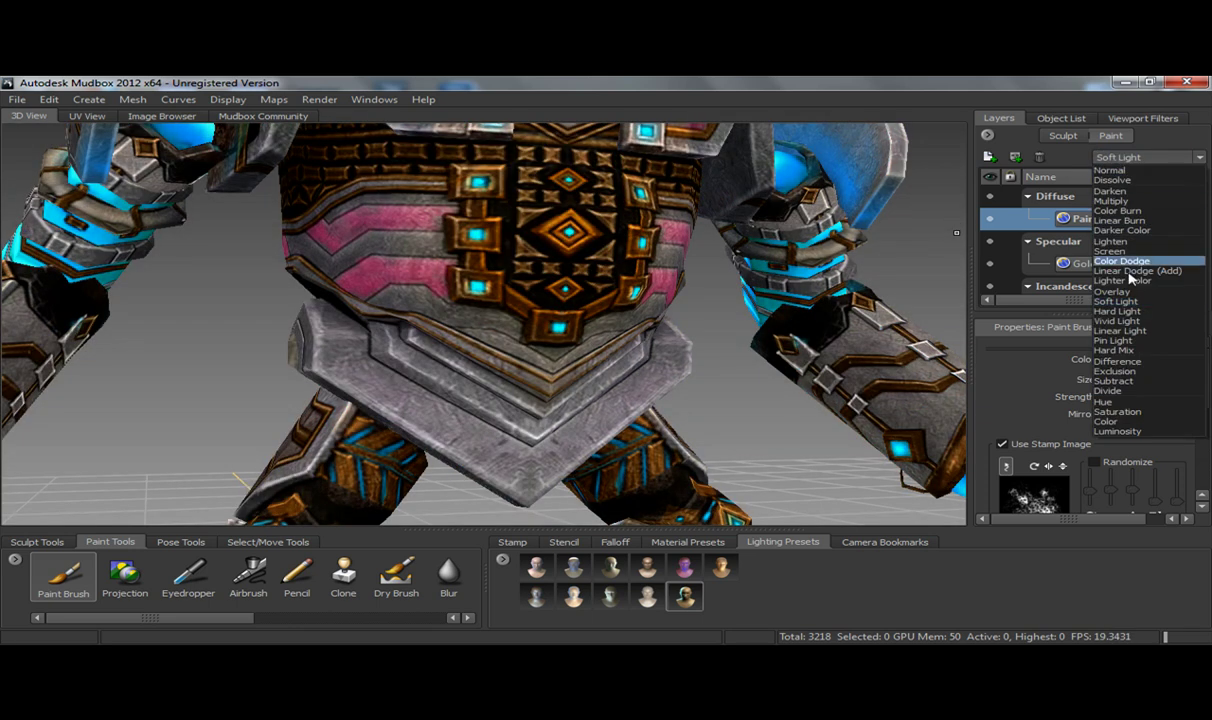
pyautogui.click(1116, 286)
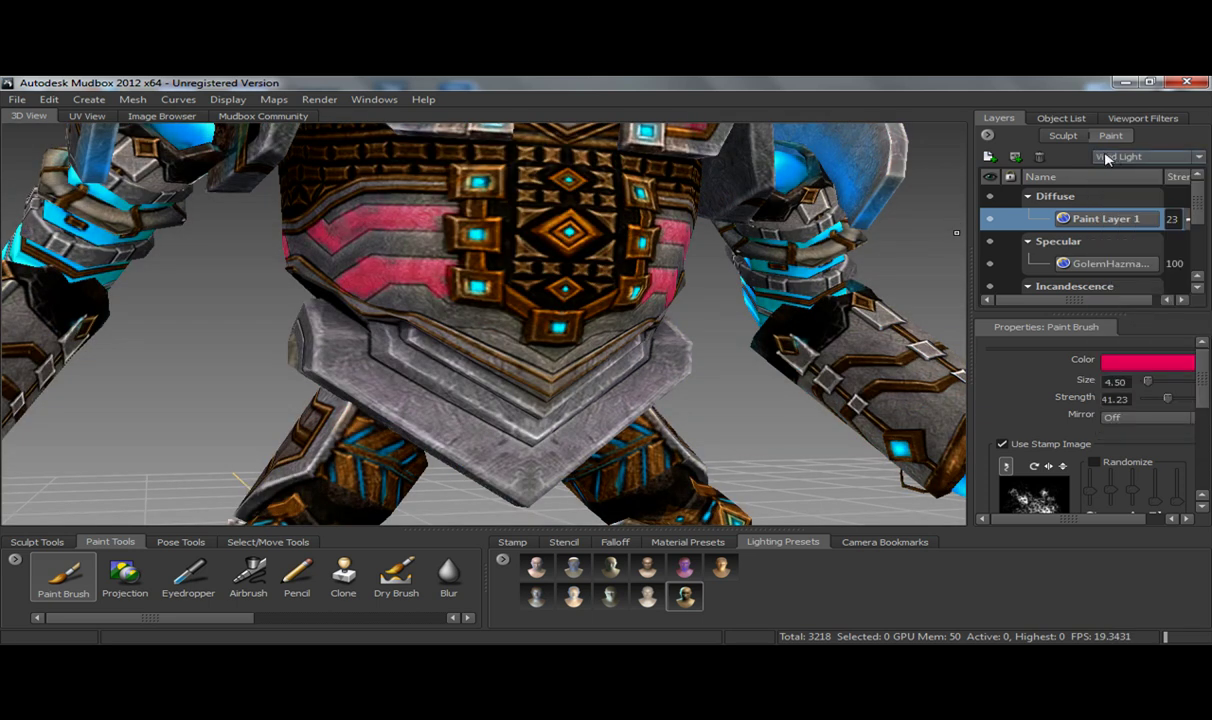
pyautogui.scroll(-4, 1095, 160)
pyautogui.scroll(-4, 1090, 160)
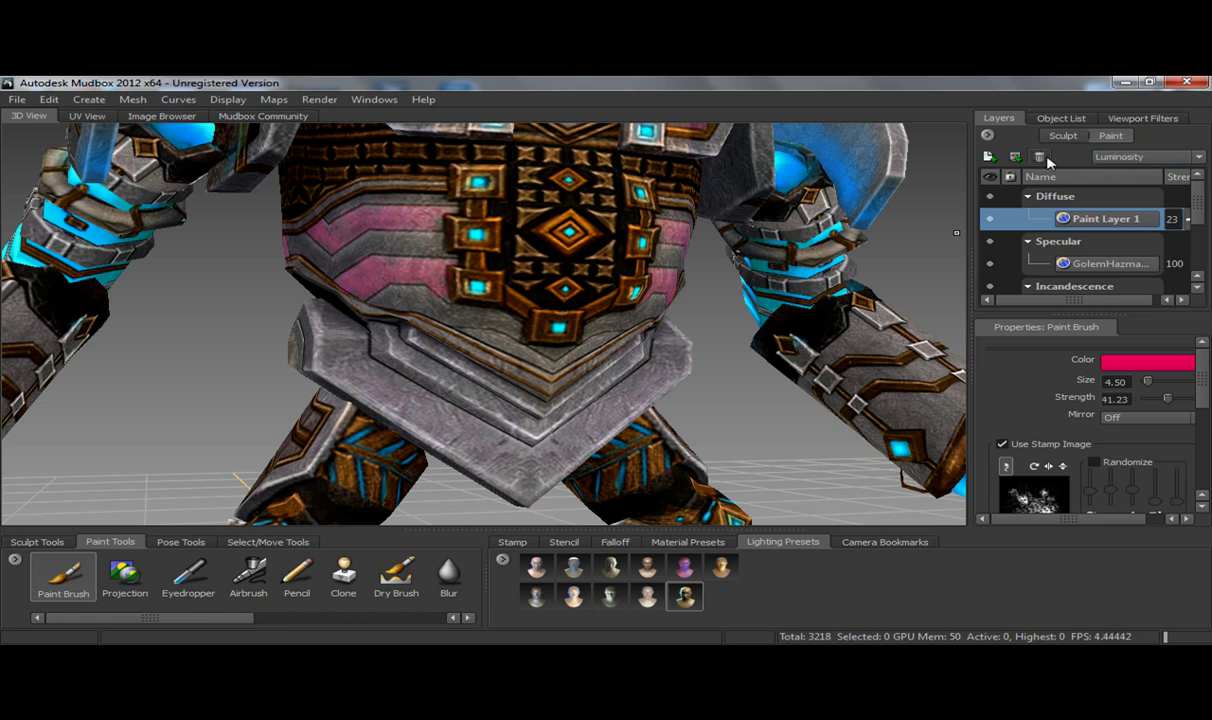
# Compare Vivid Light, Dissolve and Normal blending on Paint Layer 1, and set its blend mode to Darken.
pyautogui.press('Up')
pyautogui.press('Up')
pyautogui.press('Up')
pyautogui.press('Up')
pyautogui.press('Up')
pyautogui.press('Up')
pyautogui.press('Up')
pyautogui.scroll(-4, 1090, 157)
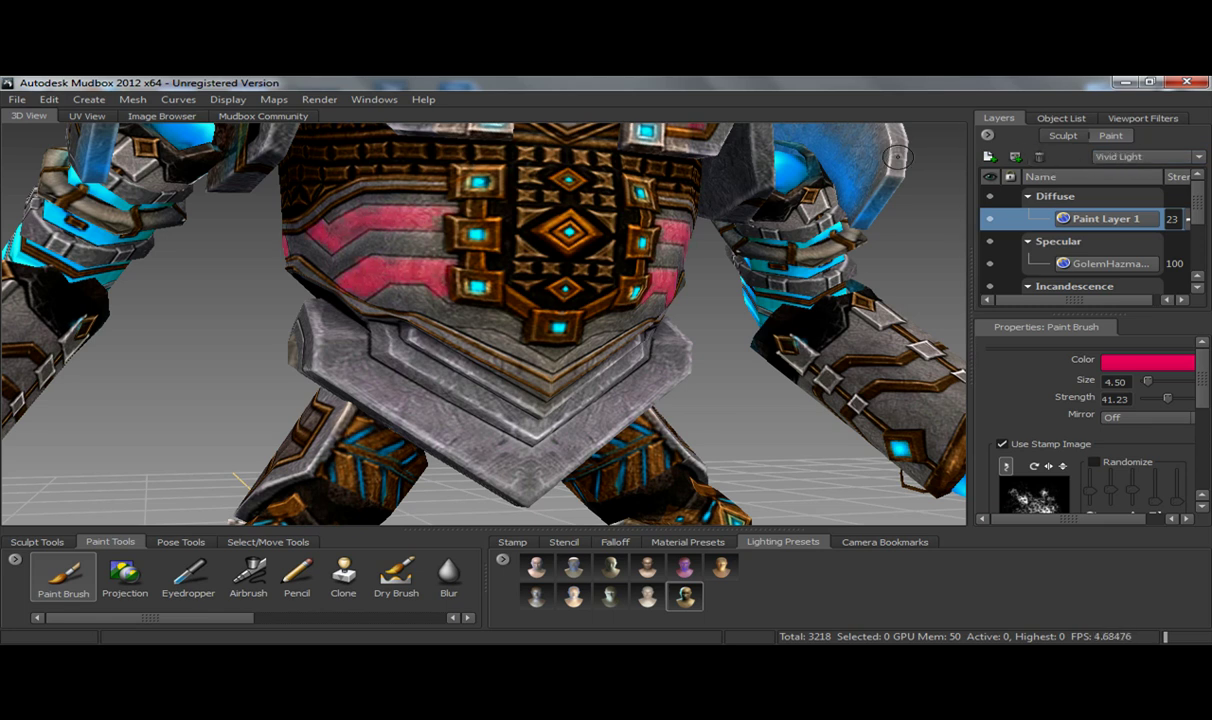
pyautogui.scroll(-4, 1090, 157)
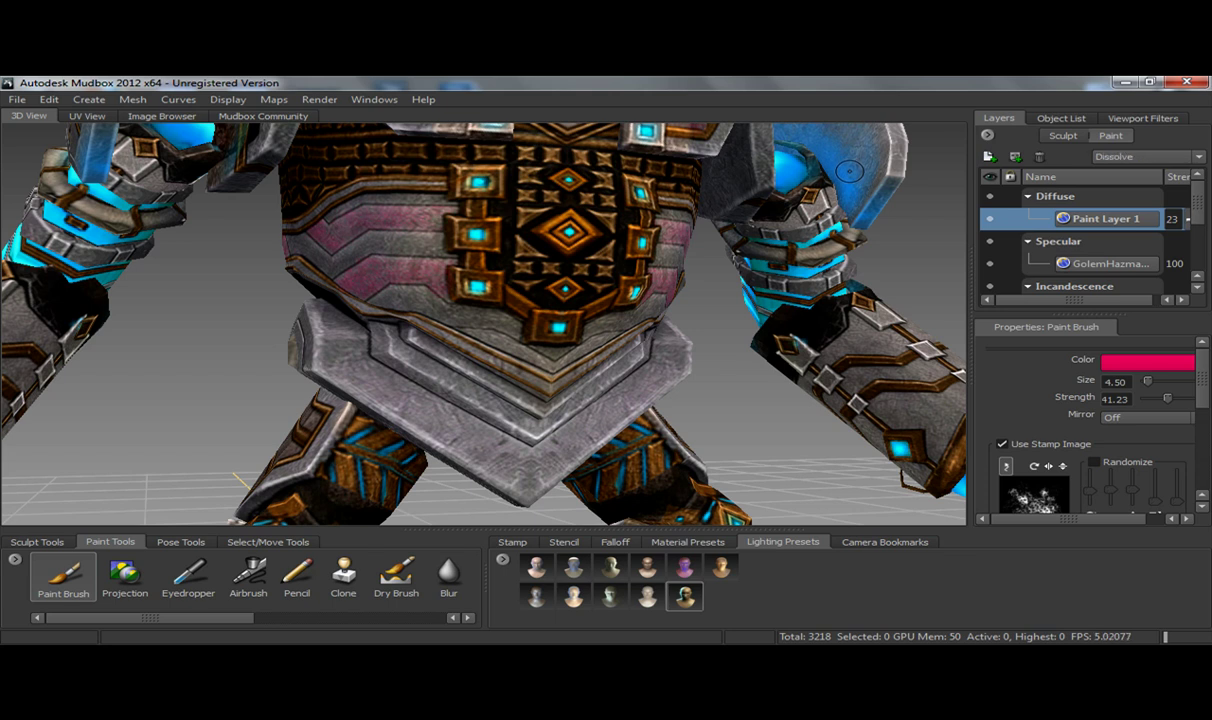
pyautogui.scroll(1, 1090, 157)
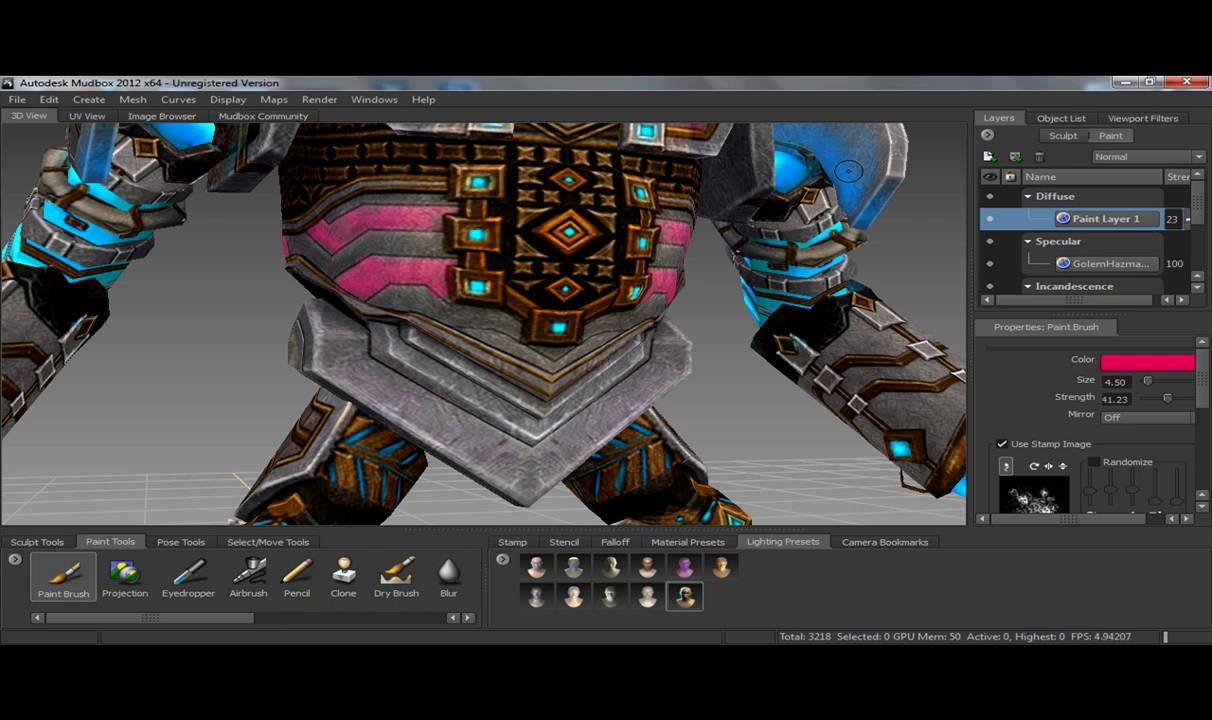
pyautogui.press('Down')
pyautogui.press('Down')
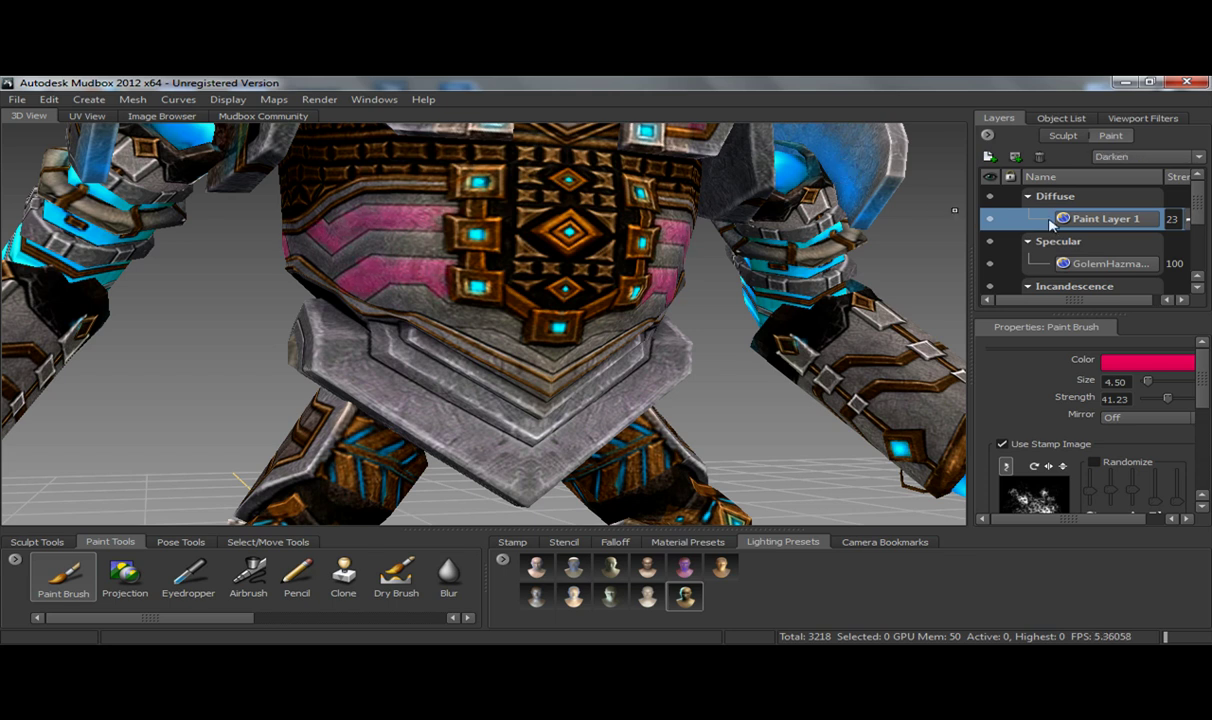
# Create Paint Layer 2 in the Diffuse channel with size 1024, saved as Targa [8 bit, RGBA].
pyautogui.rightClick(1105, 224)
pyautogui.click(1050, 236)
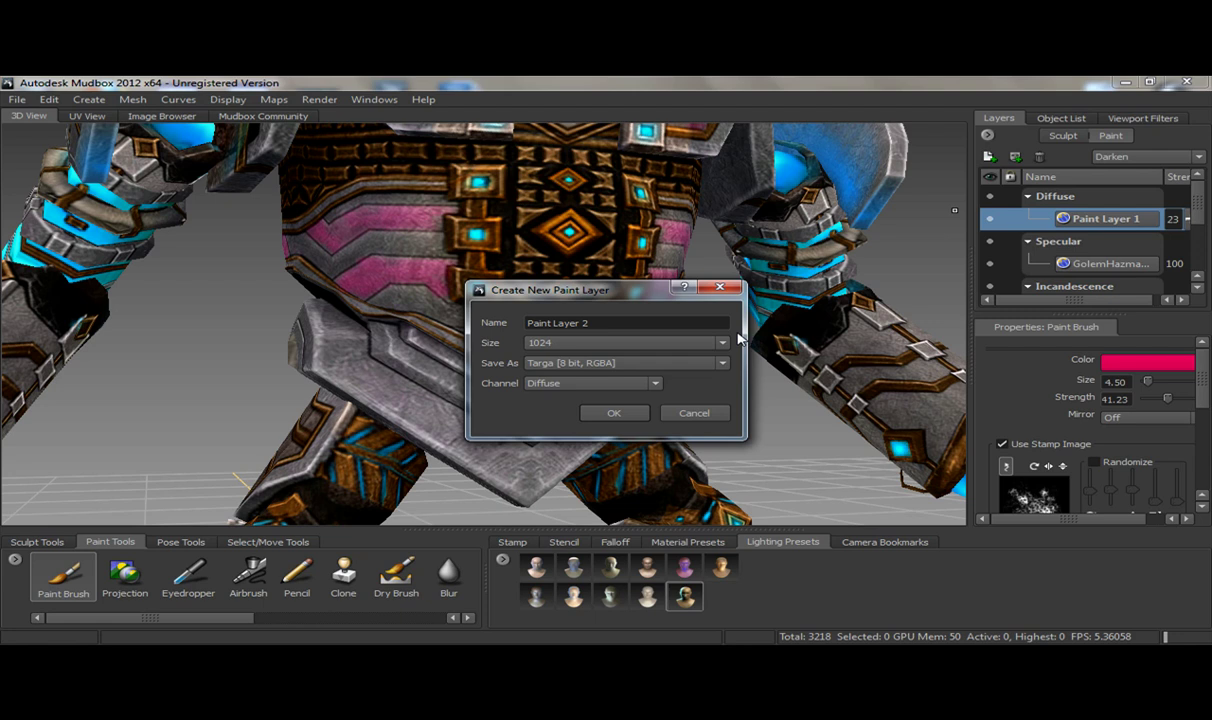
pyautogui.click(610, 421)
# Choose the Projection brush with the rgb_stoneWall.jpg stencil, and scale and rotate the stencil down over the golem's torso.
pyautogui.scroll(-4, 610, 421)
pyautogui.keyDown('alt'); pyautogui.moveTo(560, 420); pyautogui.dragTo(720, 430); pyautogui.keyUp('alt')
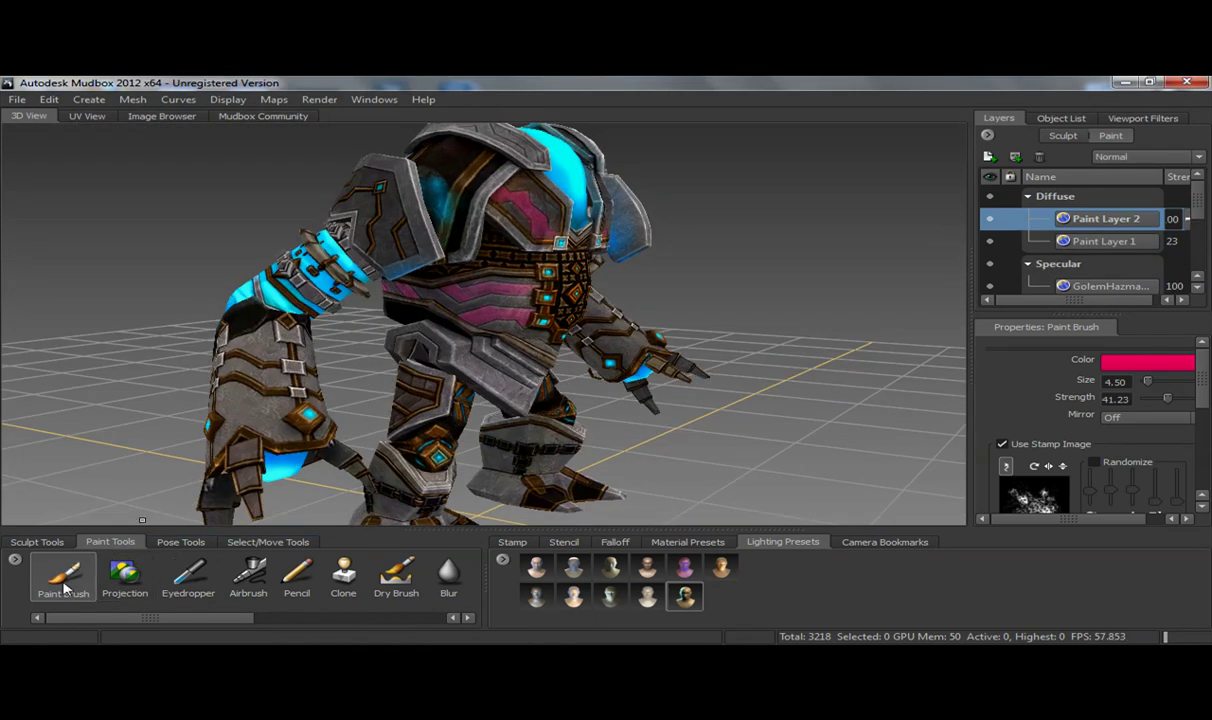
pyautogui.click(124, 572)
pyautogui.click(552, 544)
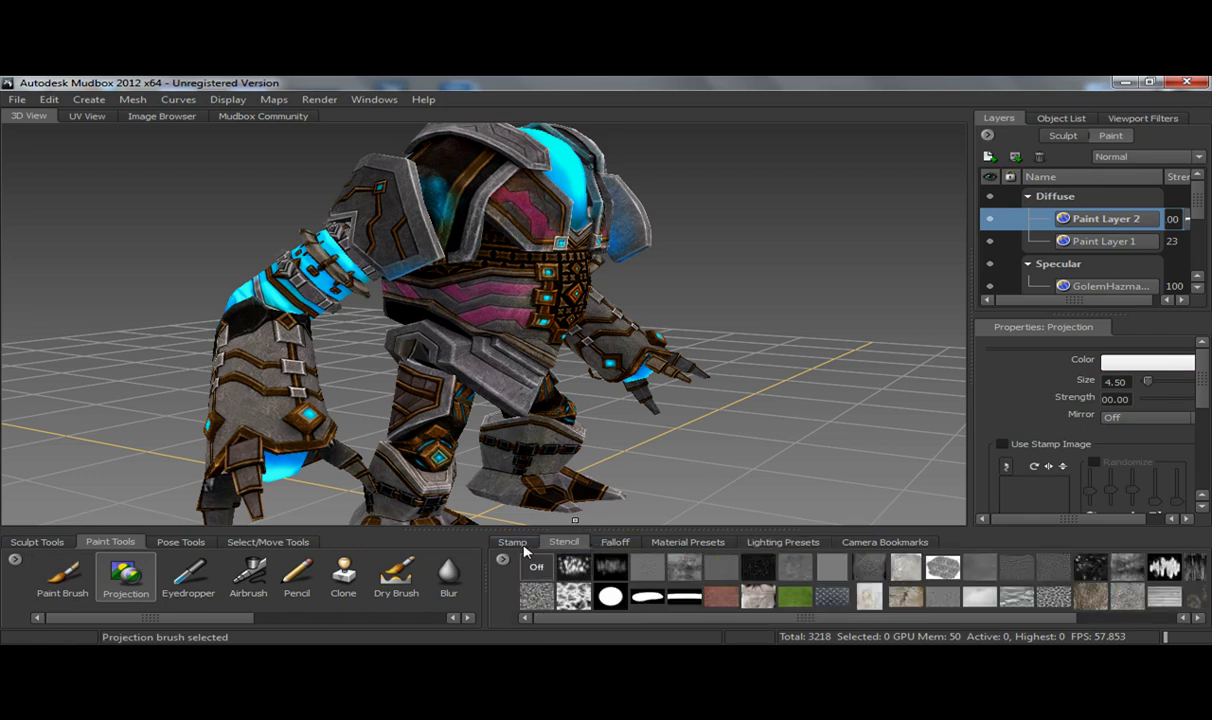
pyautogui.moveTo(739, 618); pyautogui.dragTo(839, 618)
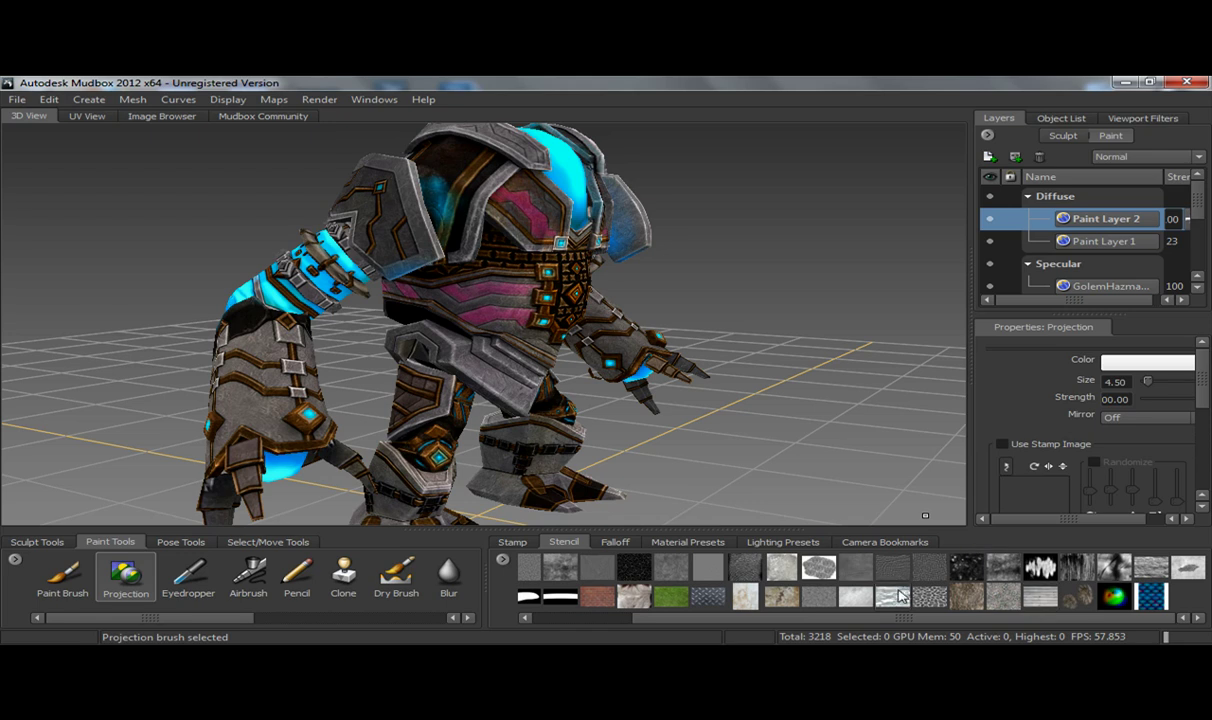
pyautogui.click(930, 597)
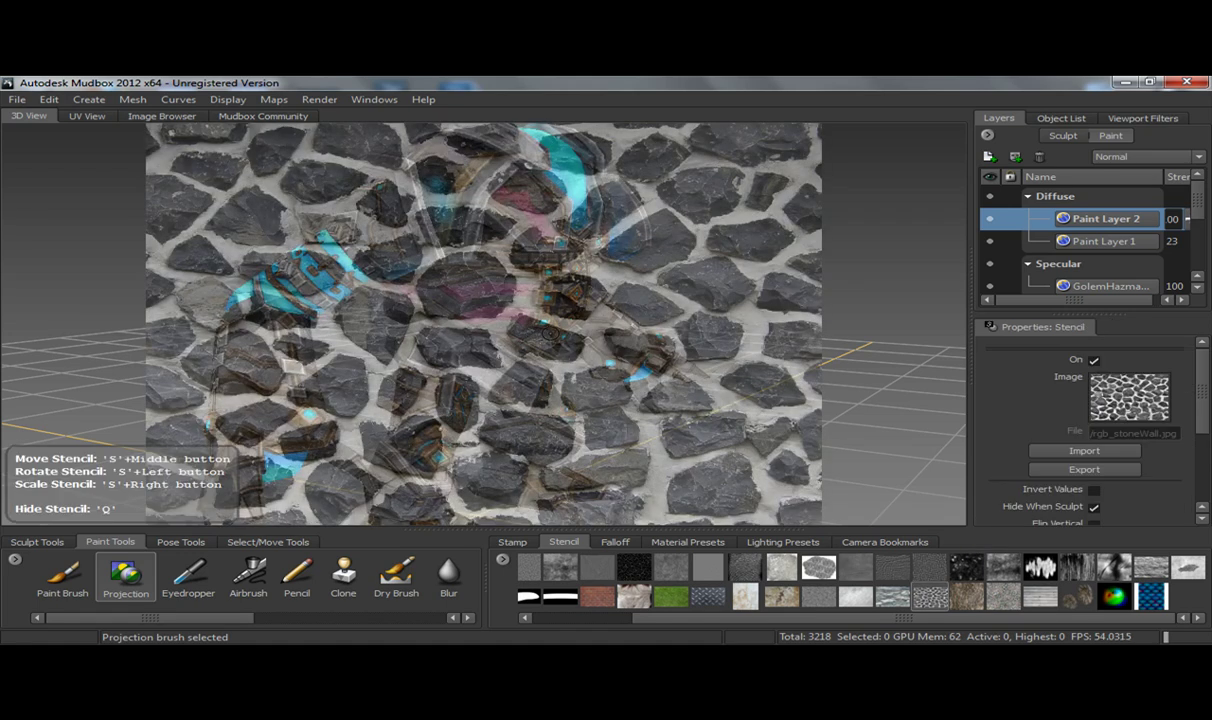
pyautogui.moveTo(575, 340); pyautogui.dragTo(170, 319, button='right')
pyautogui.moveTo(169, 319); pyautogui.dragTo(734, 339)
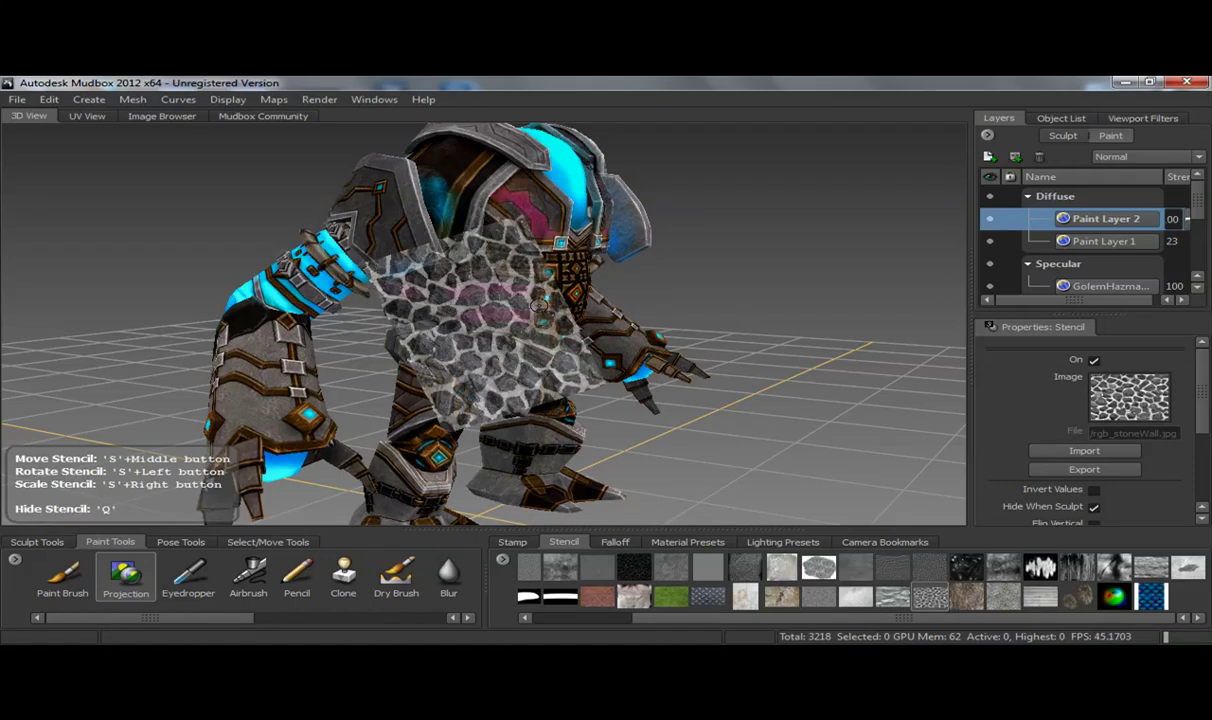
# Project the stone wall stencil onto the golem's hip armor plate, and shift the stencil farther along the plate.
pyautogui.keyDown('alt'); pyautogui.moveTo(500, 298); pyautogui.dragTo(498, 264, button='middle'); pyautogui.keyUp('alt')
pyautogui.keyDown('alt'); pyautogui.moveTo(498, 264); pyautogui.dragTo(528, 365, button='right'); pyautogui.keyUp('alt')
pyautogui.keyDown('alt'); pyautogui.moveTo(528, 365); pyautogui.dragTo(523, 338, button='middle'); pyautogui.keyUp('alt')
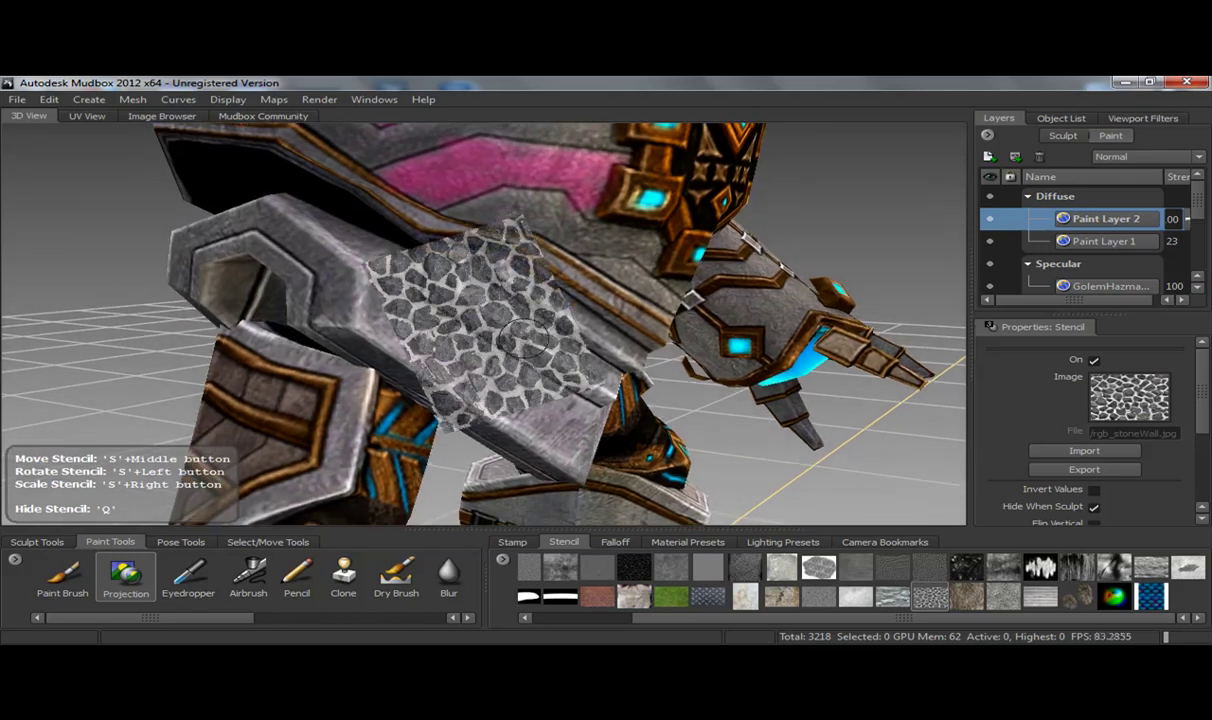
pyautogui.moveTo(420, 356); pyautogui.dragTo(484, 283)
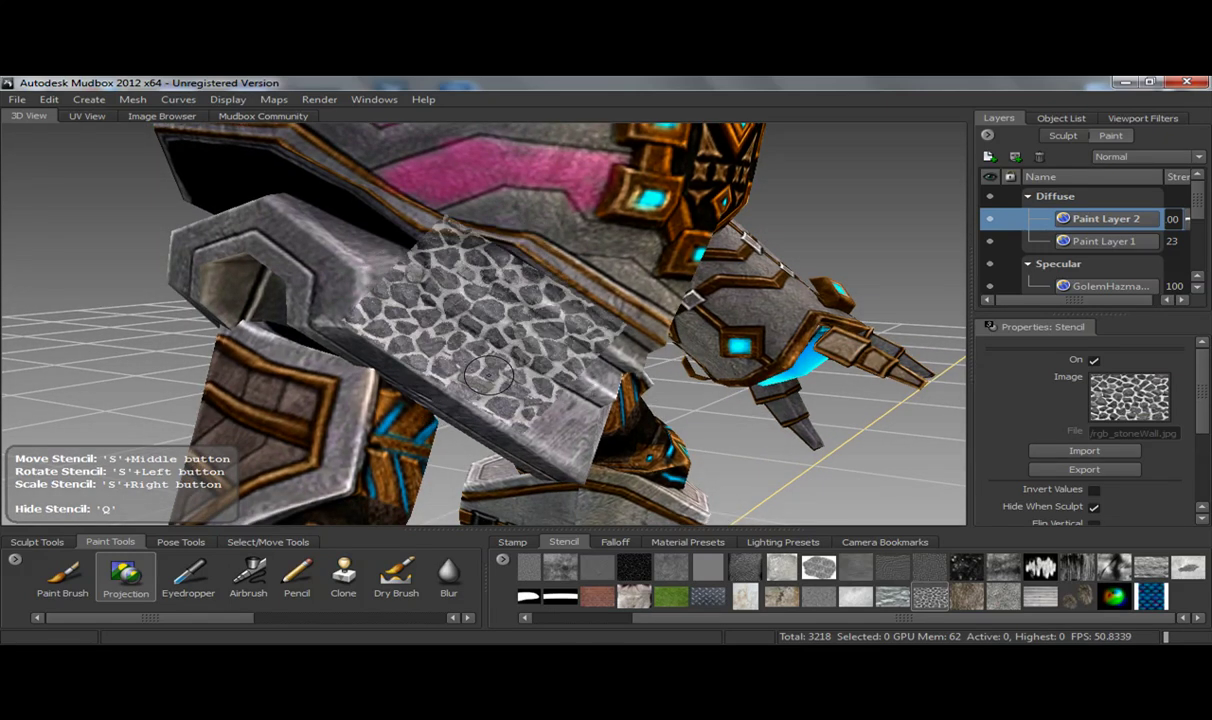
pyautogui.hotkey('ctrl', 'z')
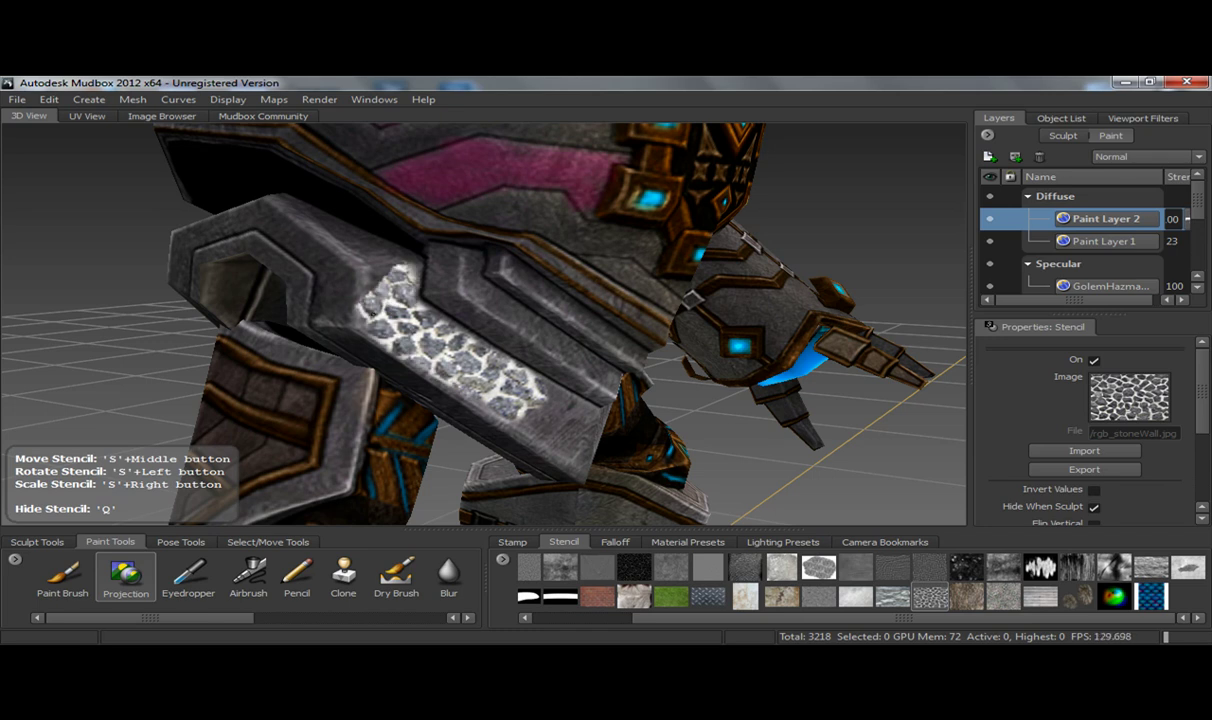
pyautogui.moveTo(372, 312)
pyautogui.mouseDown()
pyautogui.moveTo(510, 402)
pyautogui.moveTo(560, 330)
pyautogui.moveTo(540, 310)
pyautogui.moveTo(550, 340)
pyautogui.moveTo(512, 387)
pyautogui.mouseUp()
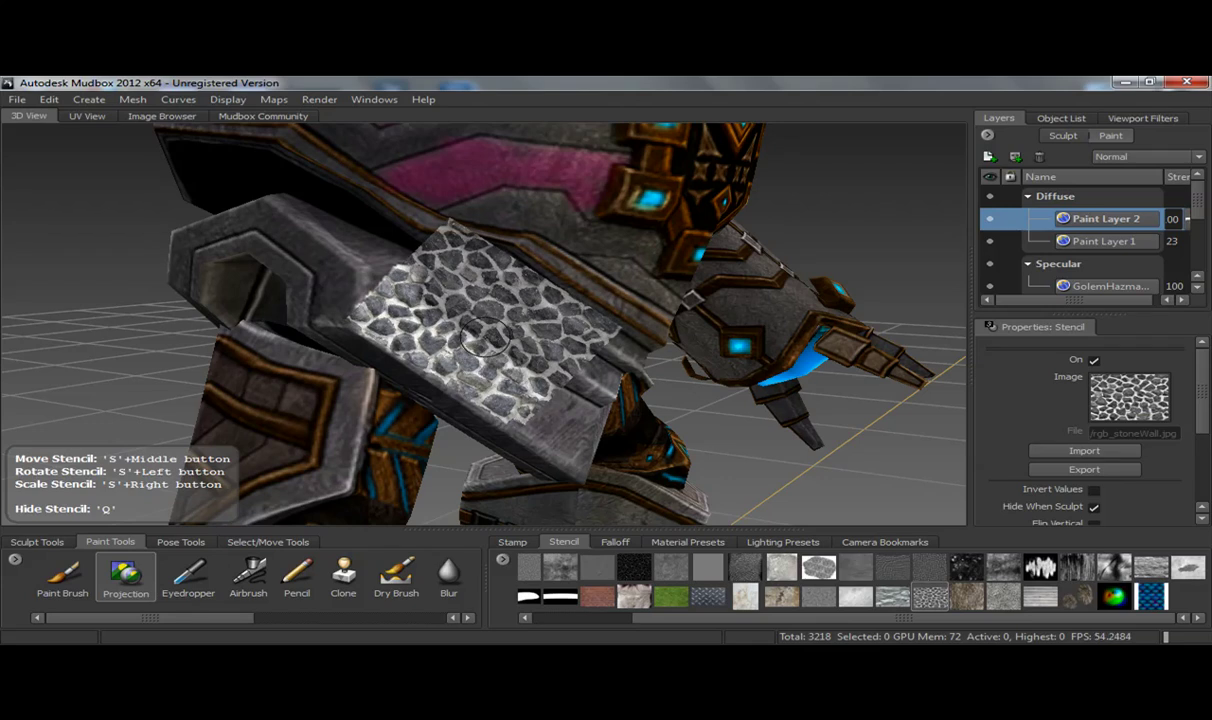
pyautogui.moveTo(480, 340)
pyautogui.keyDown('alt'); pyautogui.mouseDown()
pyautogui.moveTo(420, 291)
pyautogui.moveTo(463, 314)
pyautogui.mouseUp(); pyautogui.keyUp('alt')
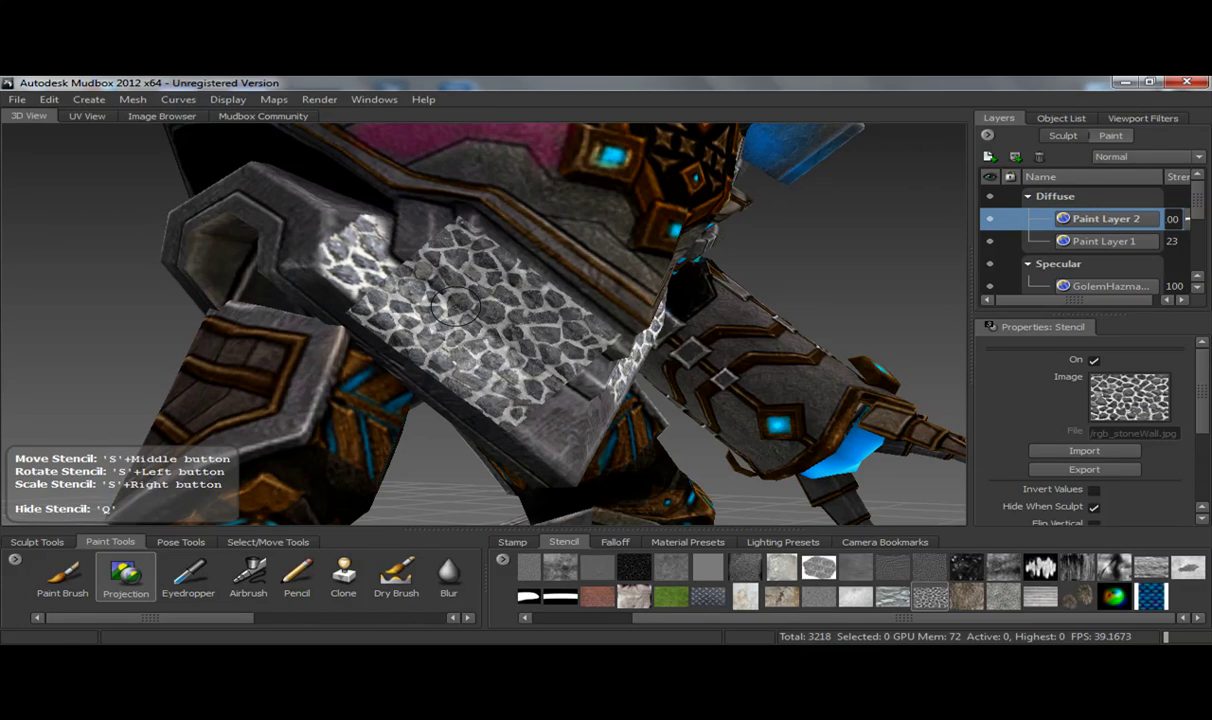
pyautogui.moveTo(463, 314); pyautogui.dragTo(526, 345, button='middle')
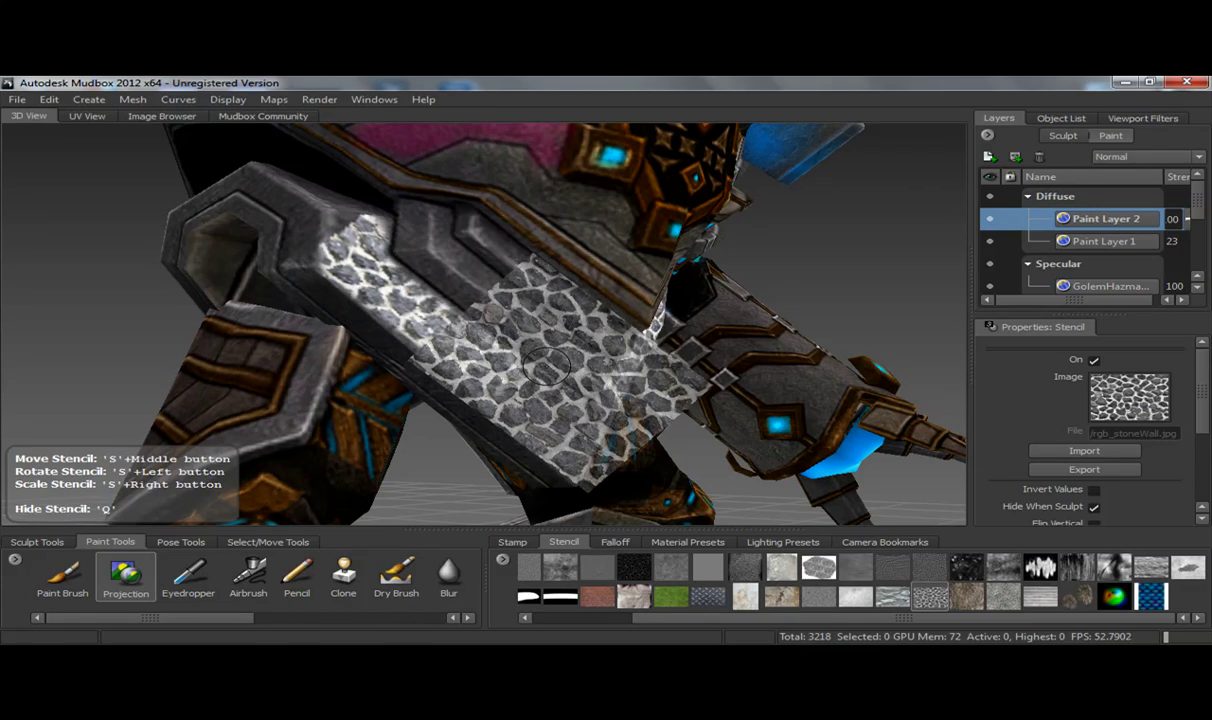
# Project the stone wall texture across the rest of the golem's hip armor plate, and choose the Paint Erase brush.
pyautogui.moveTo(543, 366)
pyautogui.mouseDown()
pyautogui.moveTo(480, 382)
pyautogui.moveTo(515, 370)
pyautogui.moveTo(515, 352)
pyautogui.moveTo(545, 398)
pyautogui.moveTo(572, 380)
pyautogui.moveTo(530, 425)
pyautogui.moveTo(548, 412)
pyautogui.moveTo(545, 438)
pyautogui.moveTo(528, 418)
pyautogui.moveTo(375, 388)
pyautogui.mouseUp()
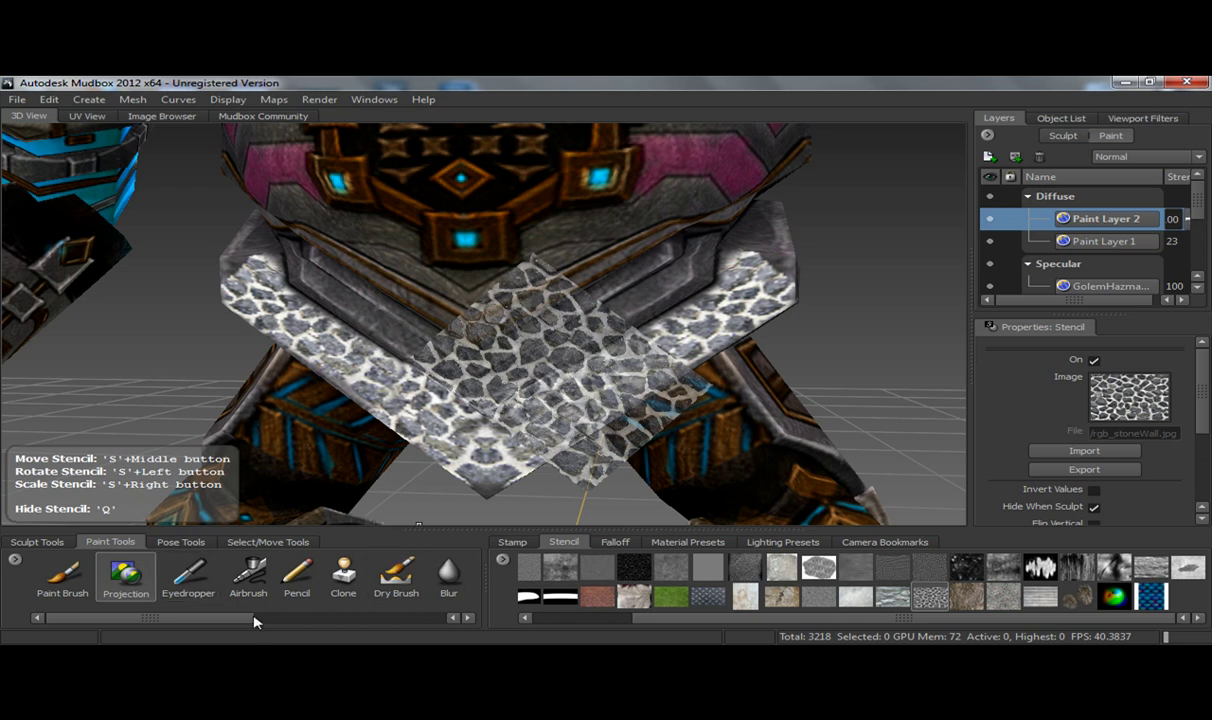
pyautogui.scroll(-5, 251, 583)
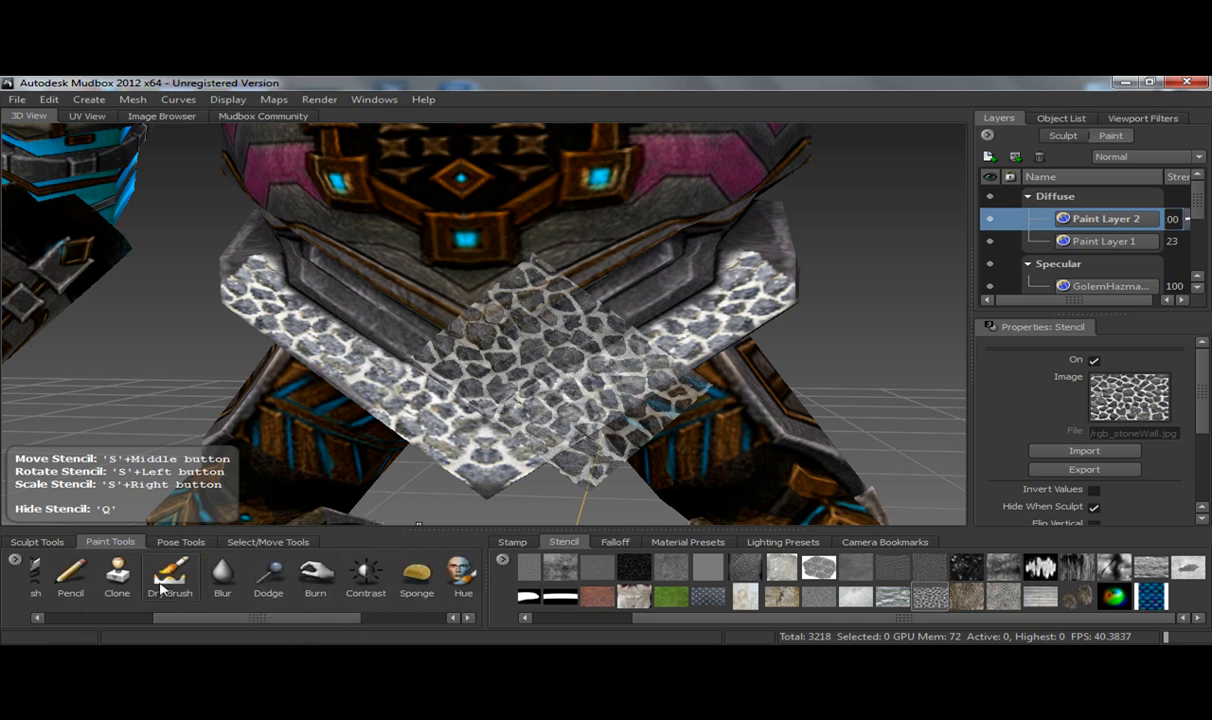
pyautogui.scroll(5, 82, 622)
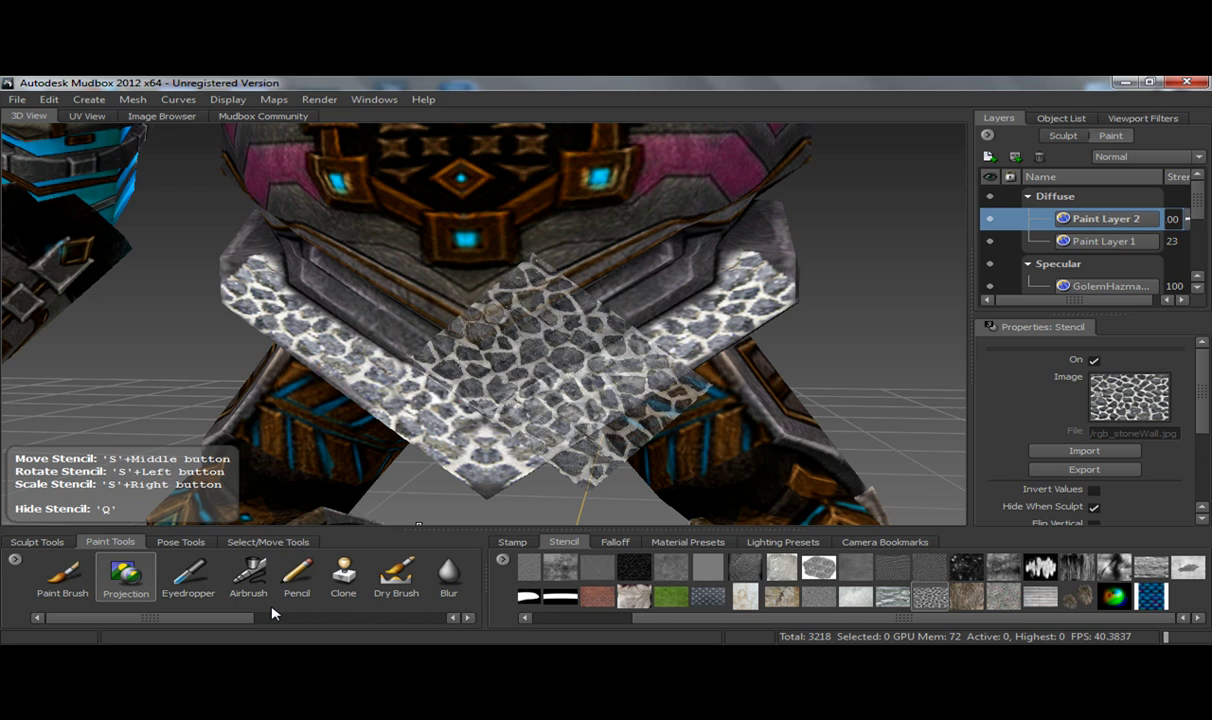
pyautogui.scroll(-2, 254, 622)
pyautogui.scroll(-7, 254, 622)
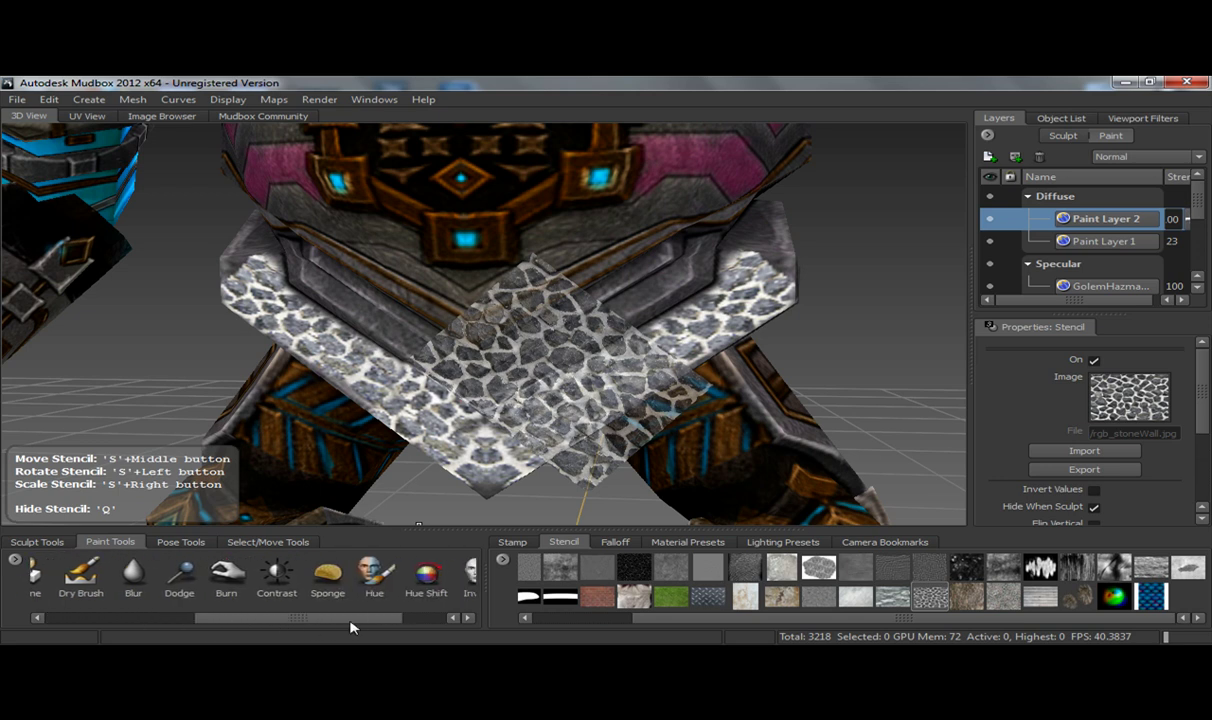
pyautogui.click(442, 575)
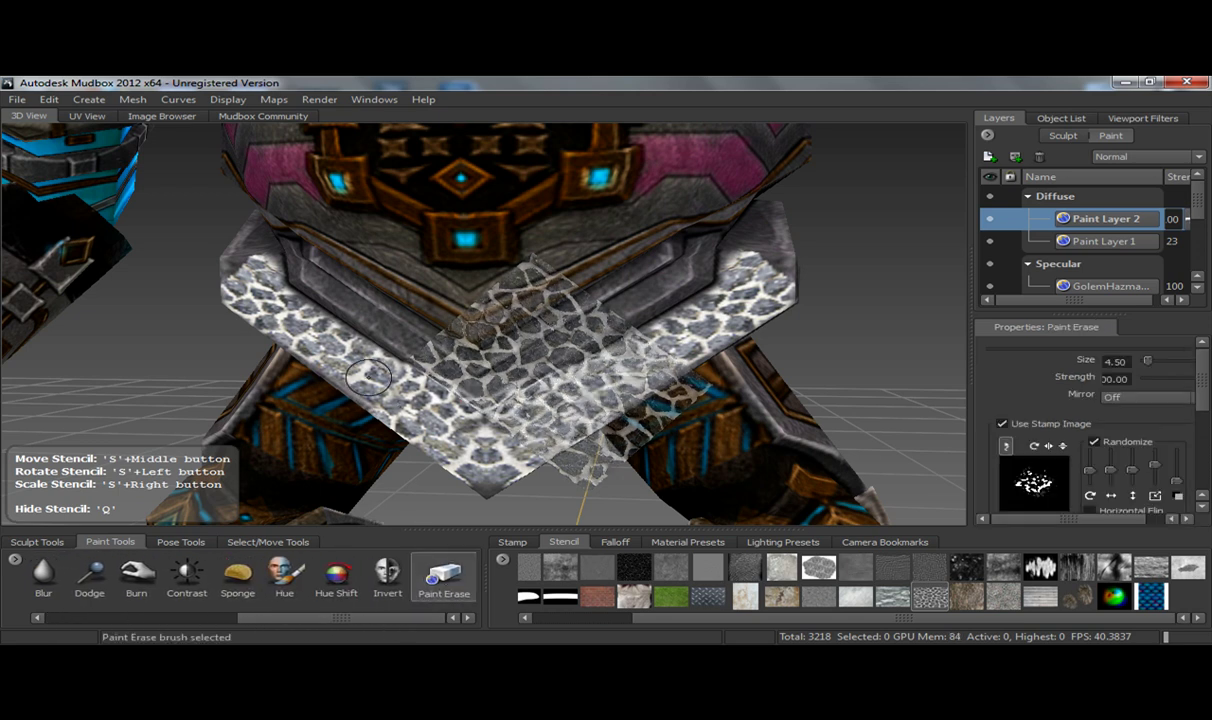
# Hide the stencil and erase stray stone texture along the inner and lower edges of the hip armor plate.
pyautogui.press('q')
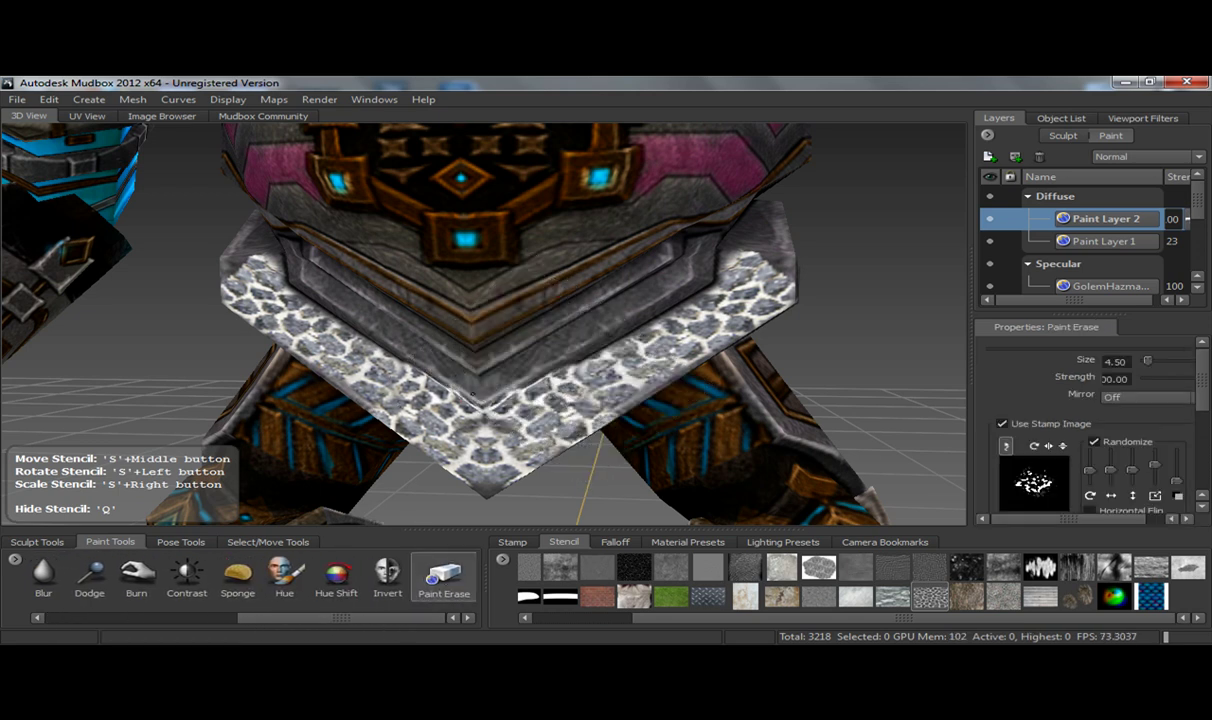
pyautogui.keyDown('alt'); pyautogui.moveTo(472, 394); pyautogui.dragTo(487, 325); pyautogui.keyUp('alt')
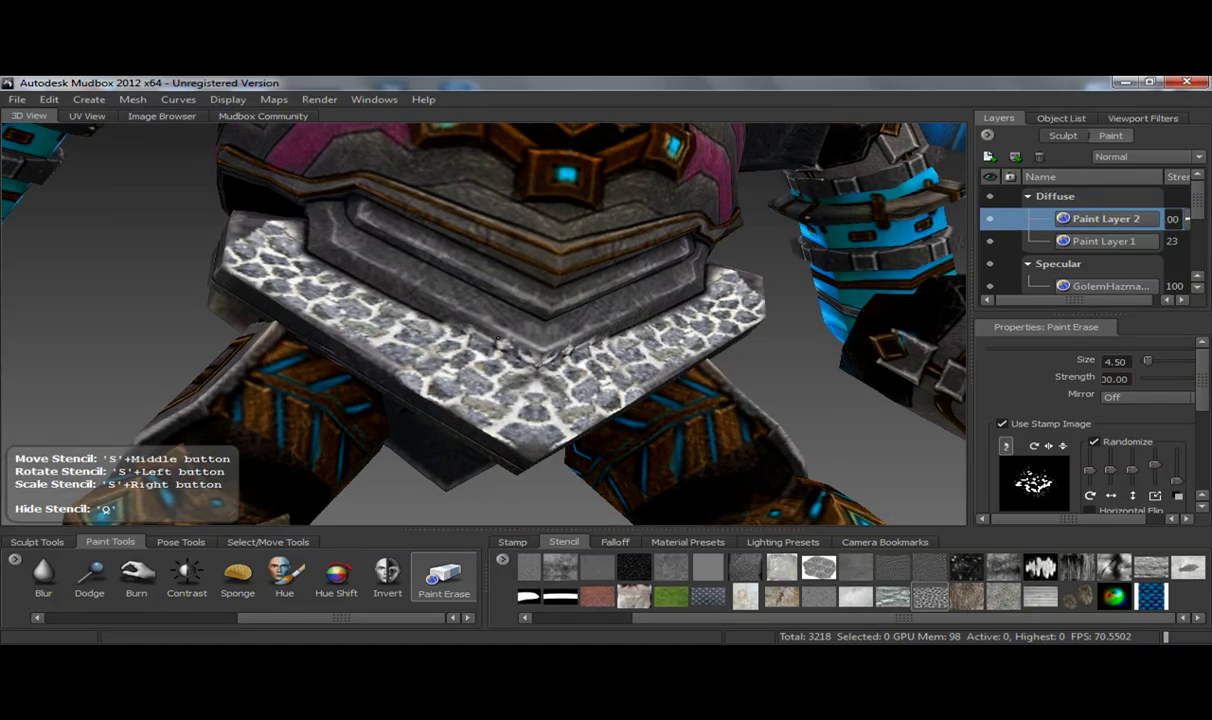
pyautogui.keyDown('alt'); pyautogui.moveTo(484, 331); pyautogui.dragTo(484, 404); pyautogui.keyUp('alt')
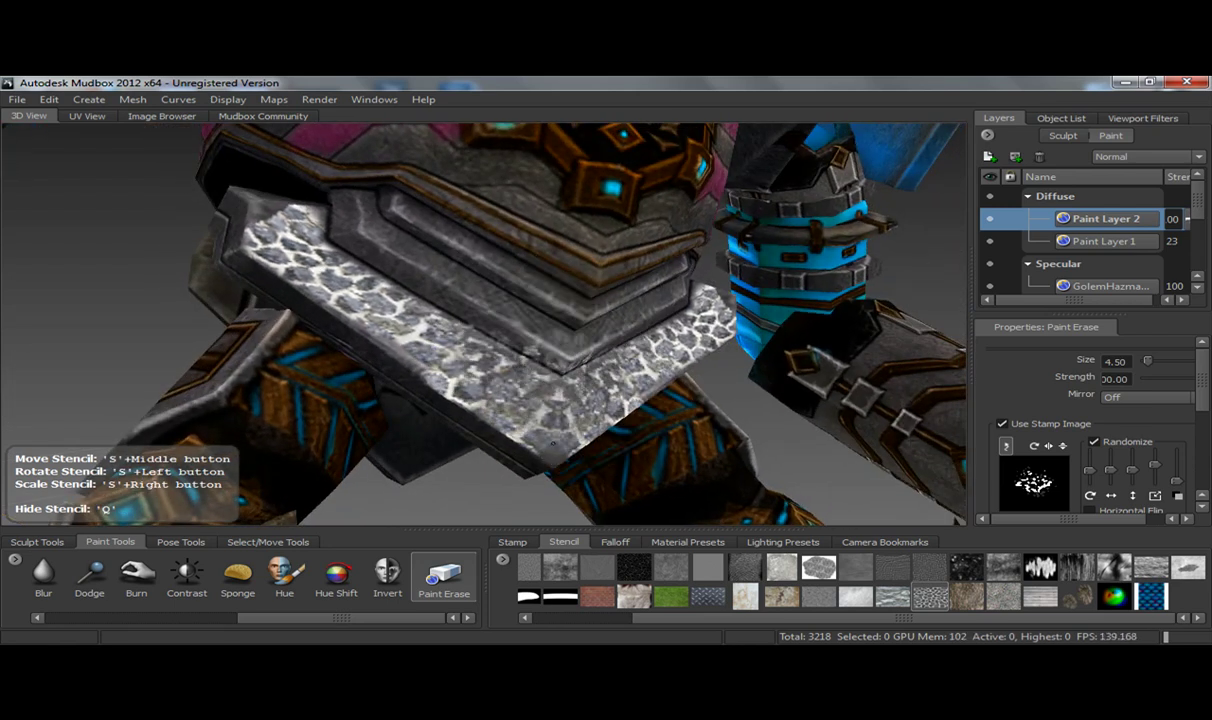
pyautogui.moveTo(553, 443)
pyautogui.mouseDown()
pyautogui.moveTo(560, 430)
pyautogui.moveTo(700, 425)
pyautogui.mouseUp()
pyautogui.scroll(-8, 560, 430)
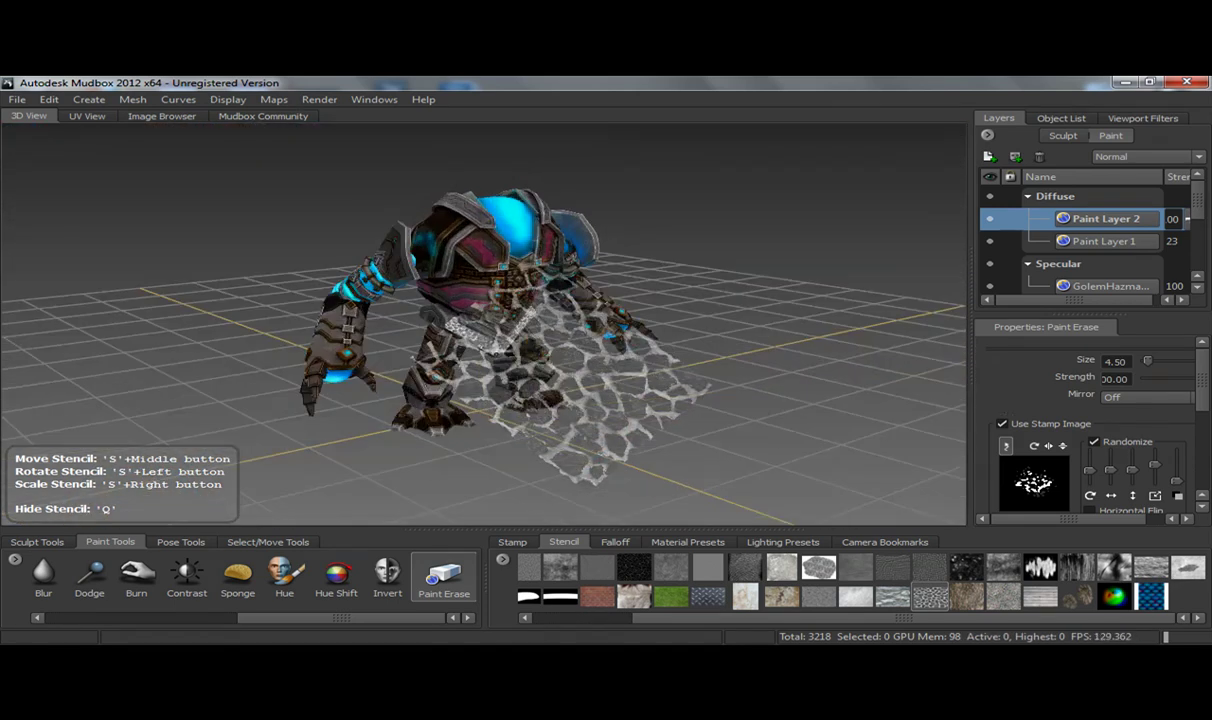
pyautogui.keyDown('alt'); pyautogui.moveTo(480, 410); pyautogui.dragTo(725, 503); pyautogui.keyUp('alt')
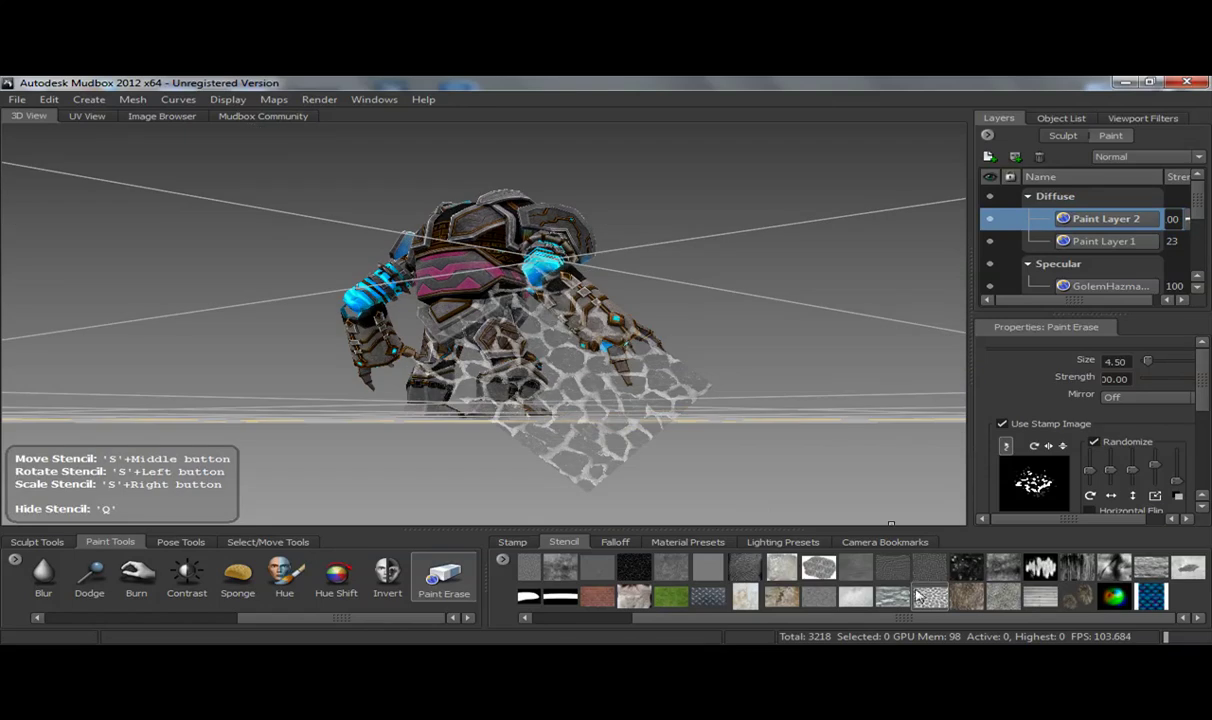
# Choose the bw_skin08.jpg stencil and move it up over the golem's shoulder area.
pyautogui.click(888, 566)
pyautogui.keyDown('alt'); pyautogui.moveTo(760, 400); pyautogui.dragTo(550, 415); pyautogui.keyUp('alt')
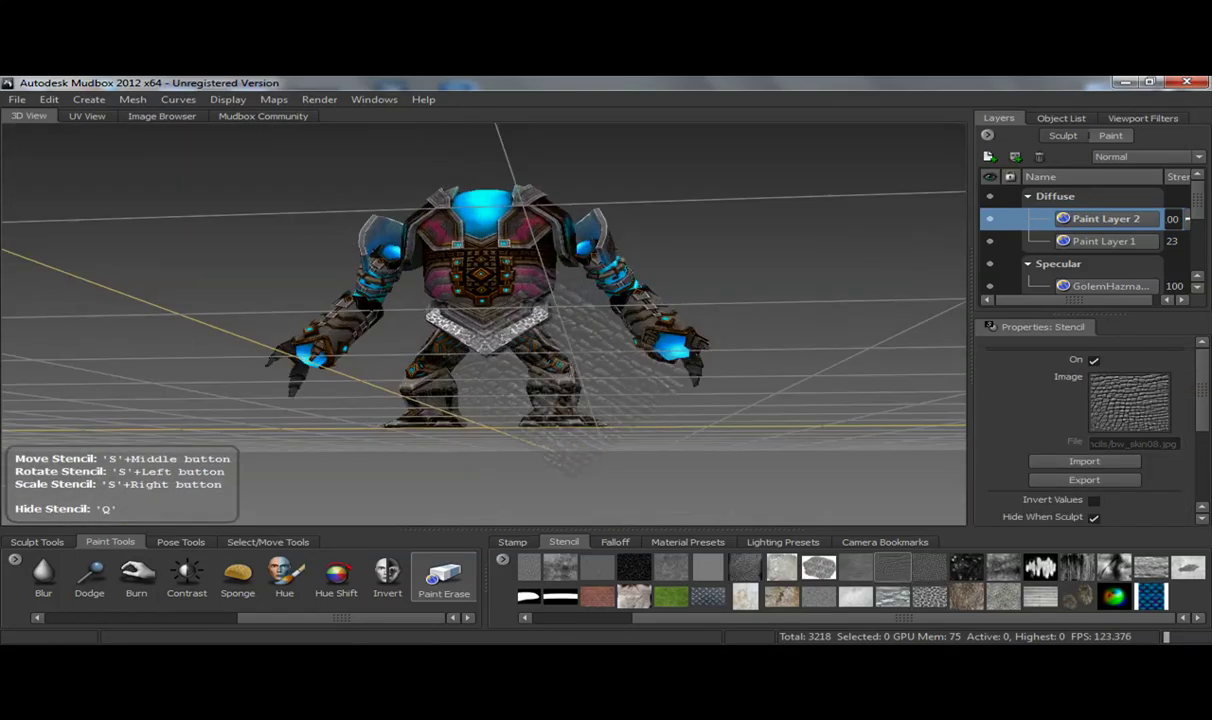
pyautogui.keyDown('alt'); pyautogui.moveTo(550, 415); pyautogui.dragTo(628, 345, button='right'); pyautogui.keyUp('alt')
pyautogui.keyDown('alt'); pyautogui.moveTo(617, 319); pyautogui.dragTo(586, 320); pyautogui.keyUp('alt')
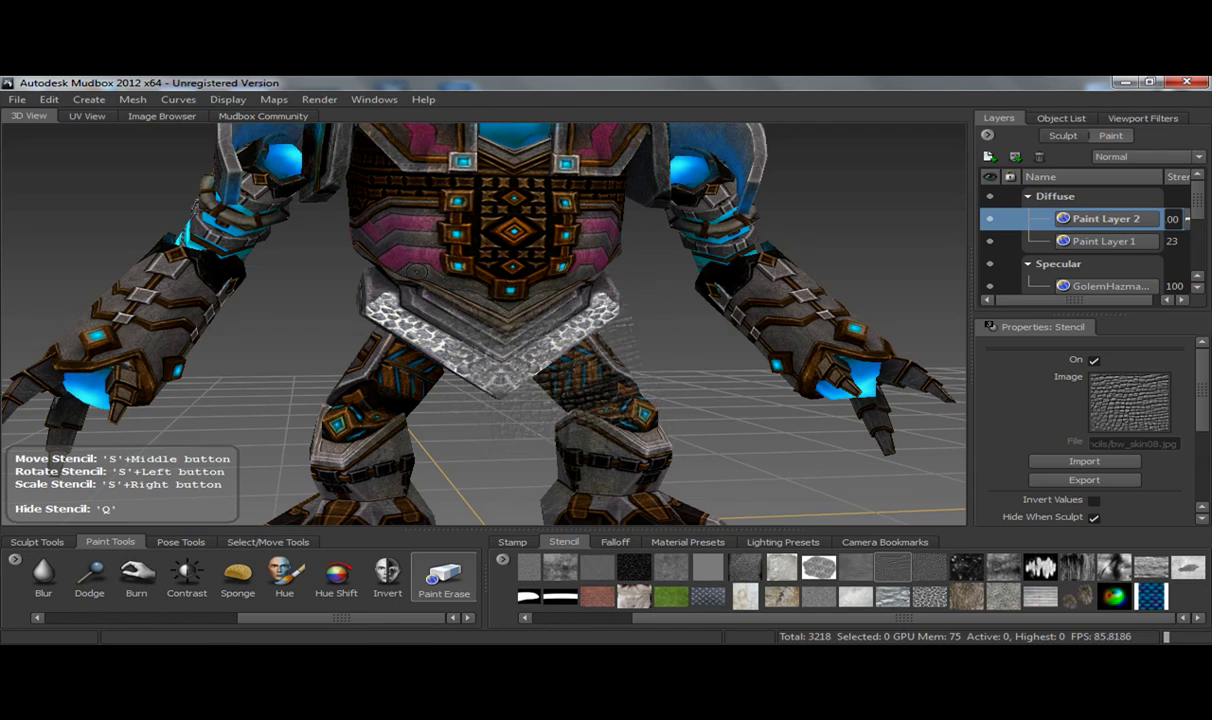
pyautogui.keyDown('alt'); pyautogui.moveTo(637, 236); pyautogui.dragTo(919, 235); pyautogui.keyUp('alt')
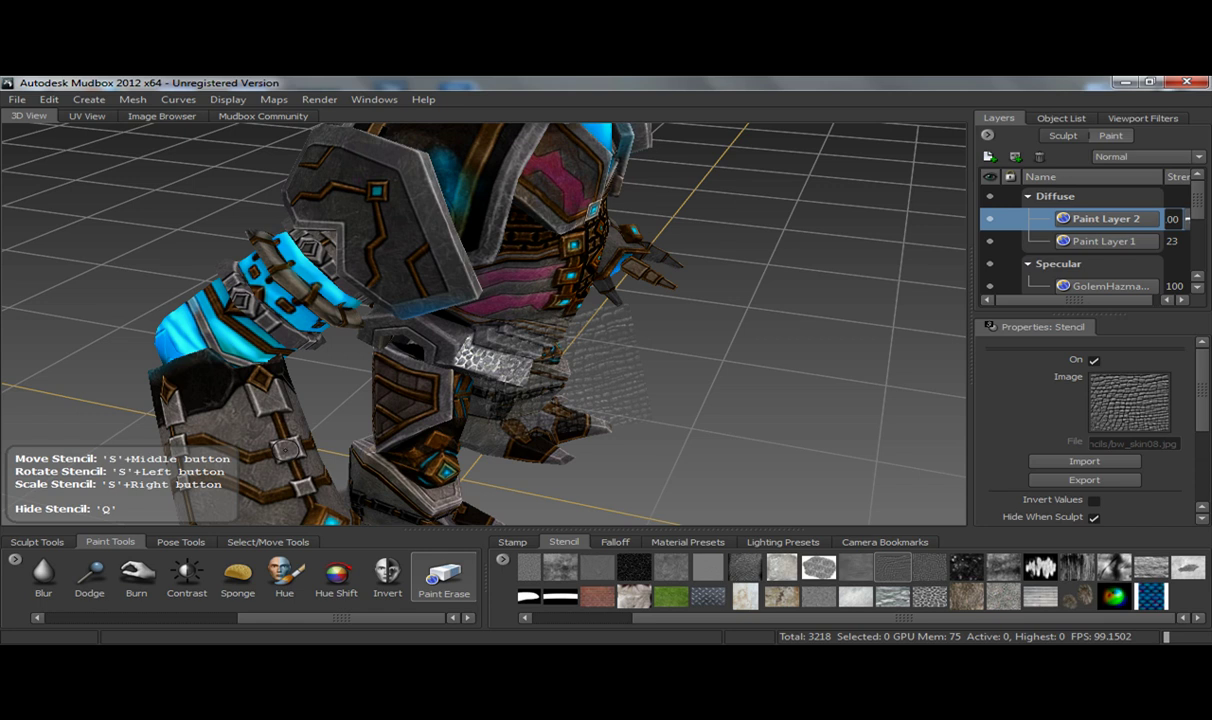
pyautogui.moveTo(398, 280); pyautogui.dragTo(410, 170)
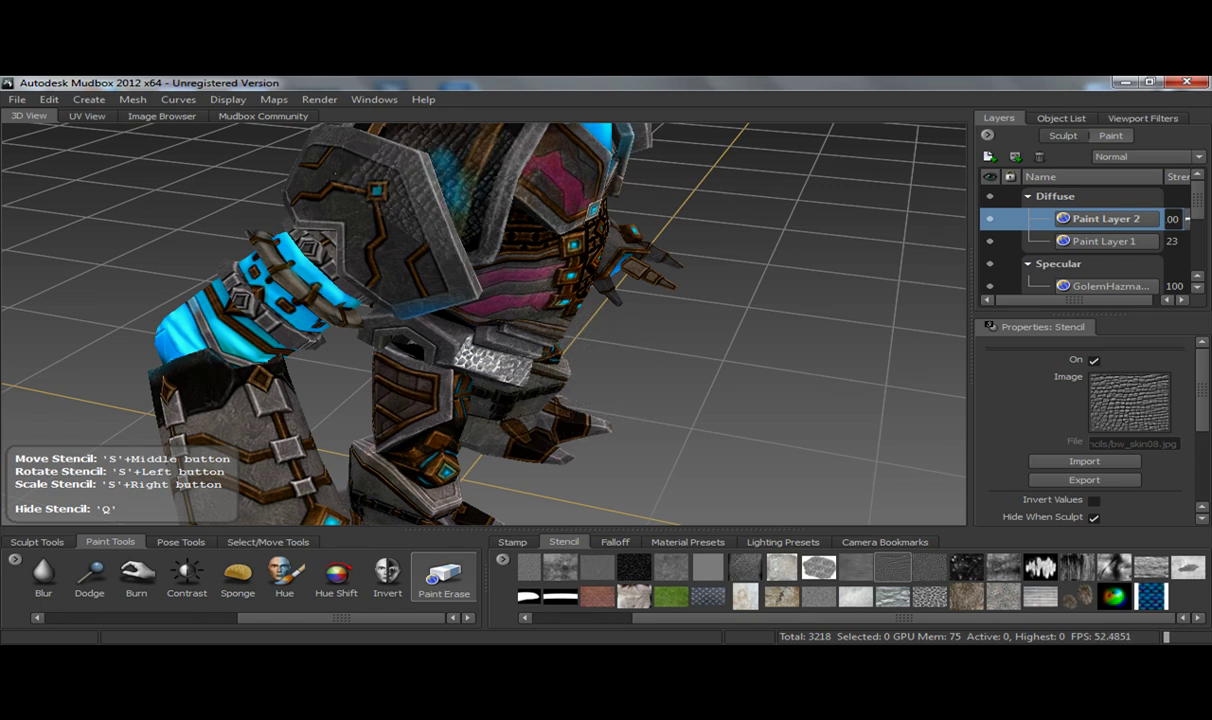
# Frame the dark panel below the golem's collar armor and place the skin stencil over it.
pyautogui.keyDown('alt'); pyautogui.moveTo(330, 420); pyautogui.dragTo(509, 401); pyautogui.keyUp('alt')
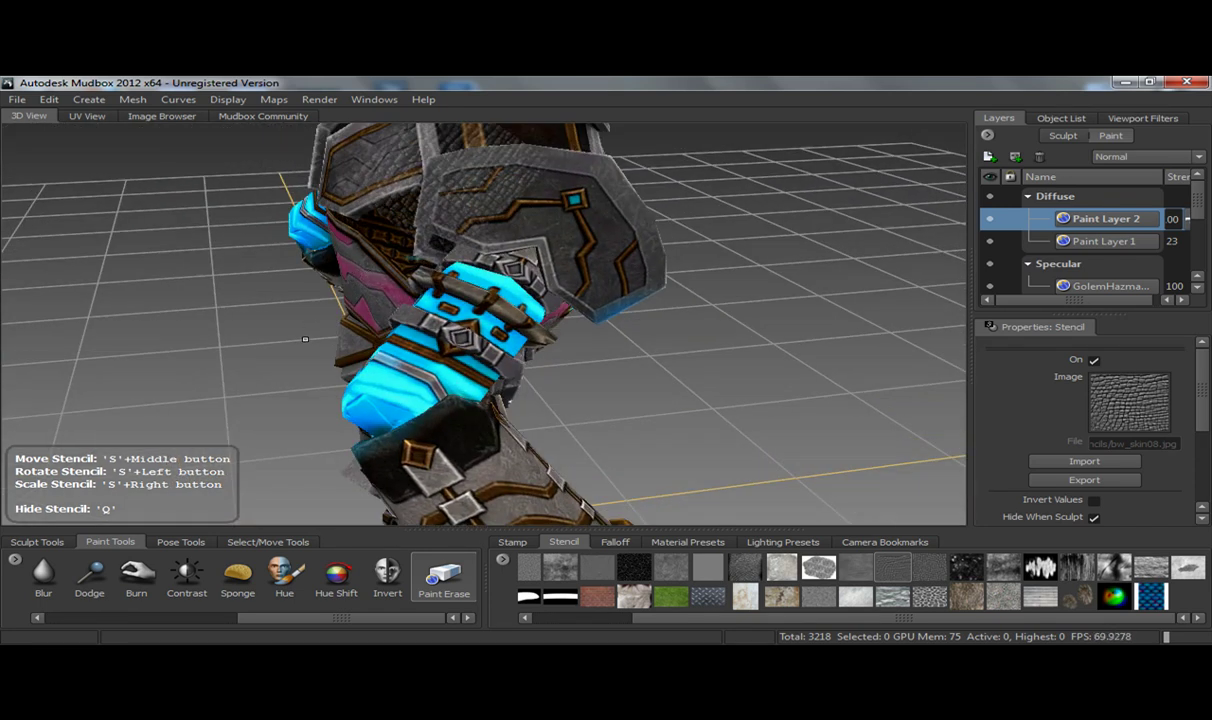
pyautogui.keyDown('alt'); pyautogui.moveTo(305, 339); pyautogui.dragTo(377, 247); pyautogui.keyUp('alt')
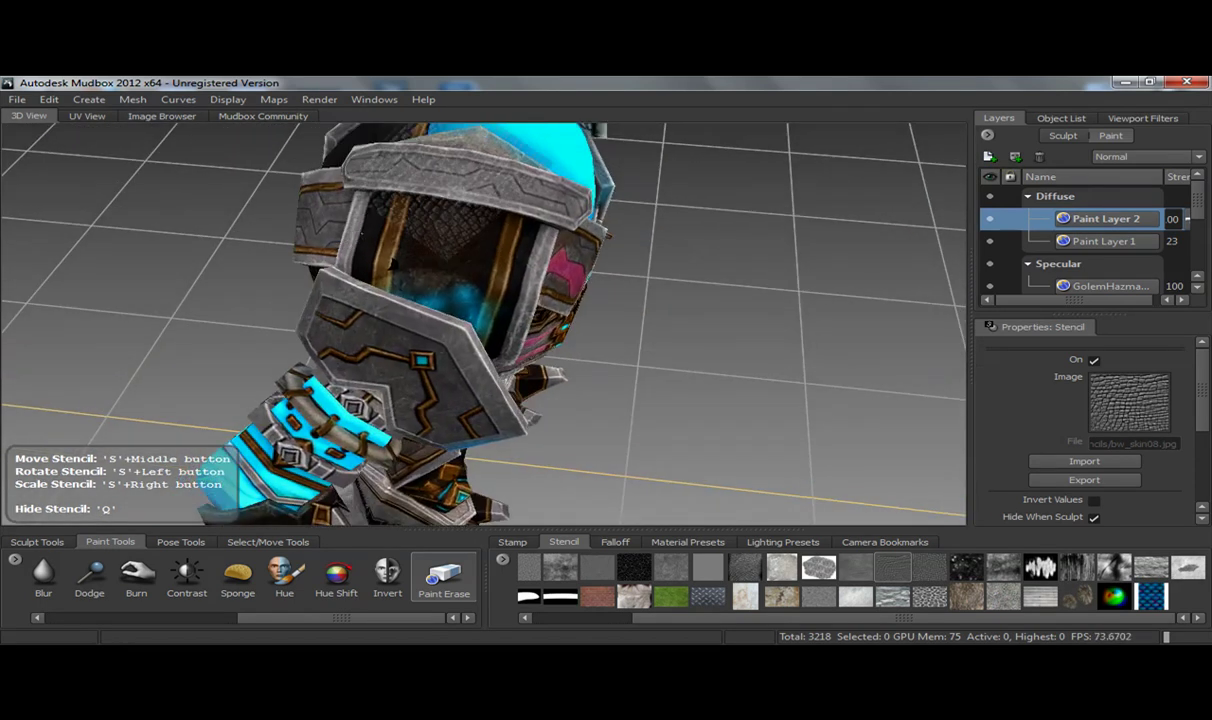
pyautogui.keyDown('alt'); pyautogui.moveTo(362, 234); pyautogui.dragTo(450, 240, button='right'); pyautogui.keyUp('alt')
pyautogui.moveTo(300, 250); pyautogui.dragTo(5, 258)
pyautogui.keyDown('alt'); pyautogui.moveTo(280, 378); pyautogui.dragTo(462, 270); pyautogui.keyUp('alt')
pyautogui.moveTo(456, 170)
pyautogui.mouseDown()
pyautogui.moveTo(501, 160)
pyautogui.moveTo(468, 130)
pyautogui.mouseUp()
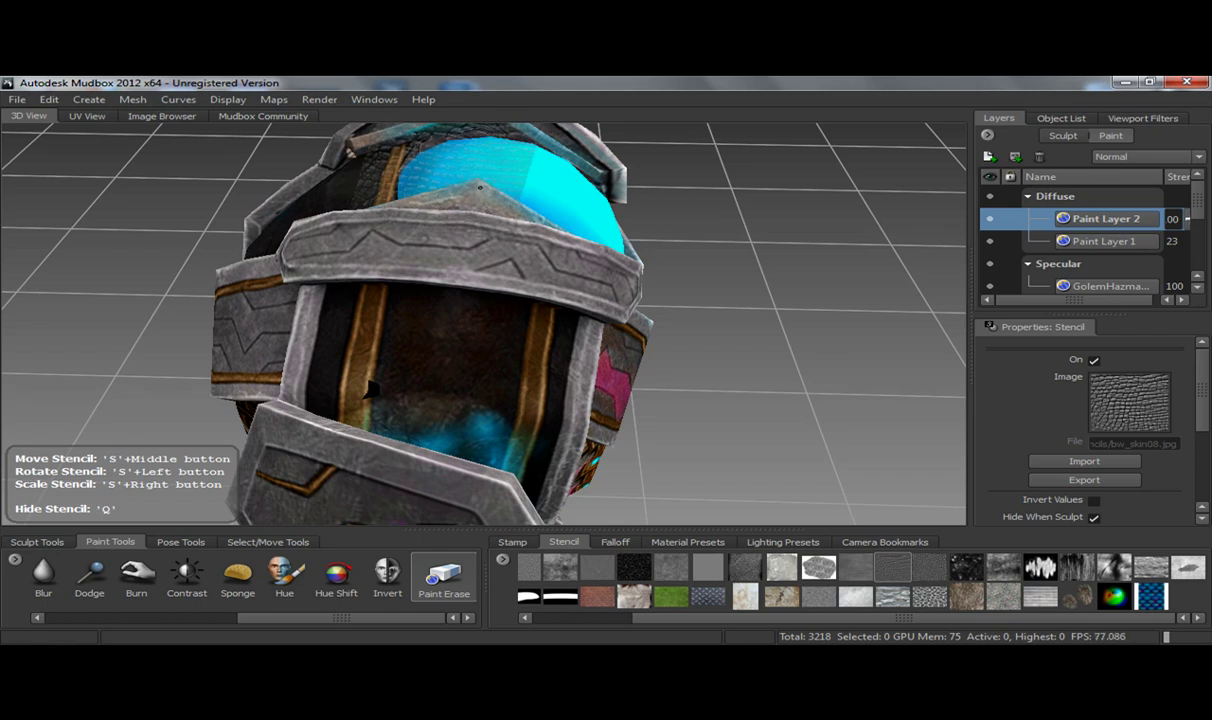
pyautogui.moveTo(456, 177)
pyautogui.keyDown('alt'); pyautogui.mouseDown(button='right')
pyautogui.moveTo(450, 225)
pyautogui.moveTo(448, 195)
pyautogui.mouseUp(button='right'); pyautogui.keyUp('alt')
pyautogui.moveTo(447, 195)
pyautogui.keyDown('alt'); pyautogui.mouseDown()
pyautogui.moveTo(451, 208)
pyautogui.moveTo(478, 142)
pyautogui.moveTo(500, 131)
pyautogui.moveTo(470, 140)
pyautogui.moveTo(449, 239)
pyautogui.mouseUp(); pyautogui.keyUp('alt')
pyautogui.moveTo(449, 239); pyautogui.dragTo(450, 436, button='middle')
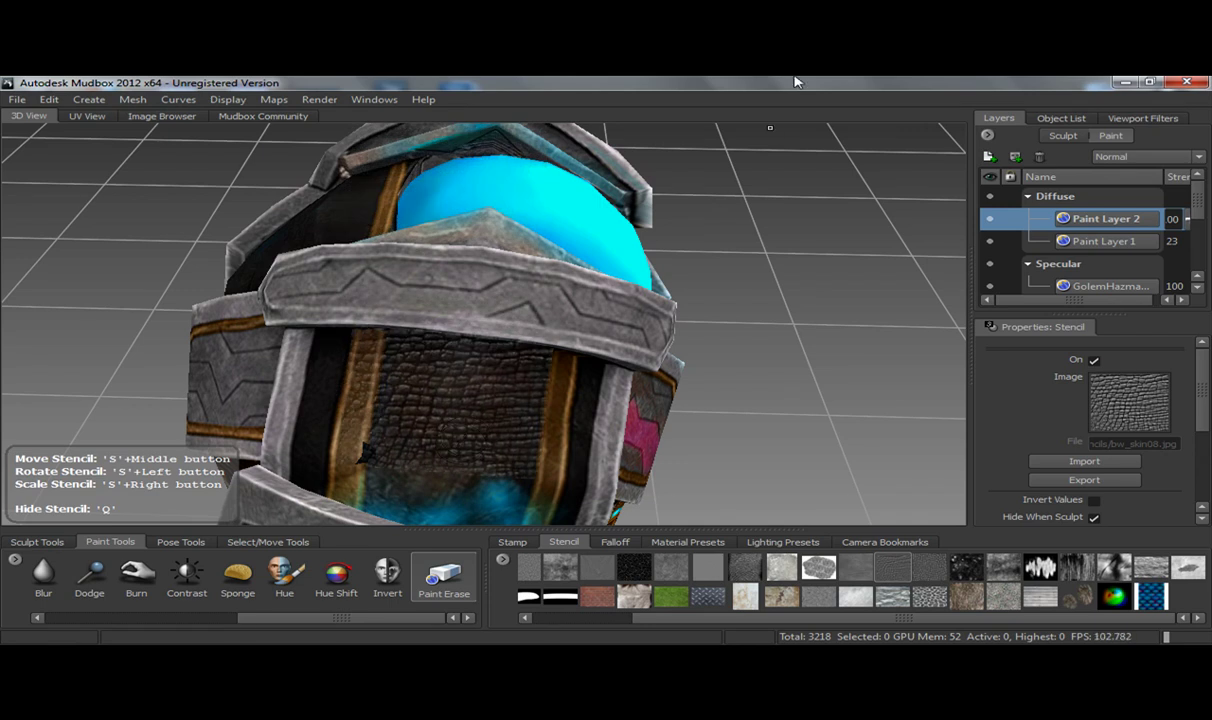
# Switch to the Projection brush and project the skin stencil onto the dark panel below the collar armor.
pyautogui.press('q')
pyautogui.click(76, 619)
pyautogui.click(62, 582)
pyautogui.click(122, 580)
pyautogui.moveTo(422, 434)
pyautogui.mouseDown()
pyautogui.moveTo(450, 438)
pyautogui.moveTo(375, 395)
pyautogui.moveTo(515, 350)
pyautogui.moveTo(523, 397)
pyautogui.moveTo(378, 336)
pyautogui.moveTo(372, 432)
pyautogui.moveTo(385, 445)
pyautogui.moveTo(490, 447)
pyautogui.moveTo(449, 458)
pyautogui.mouseUp()
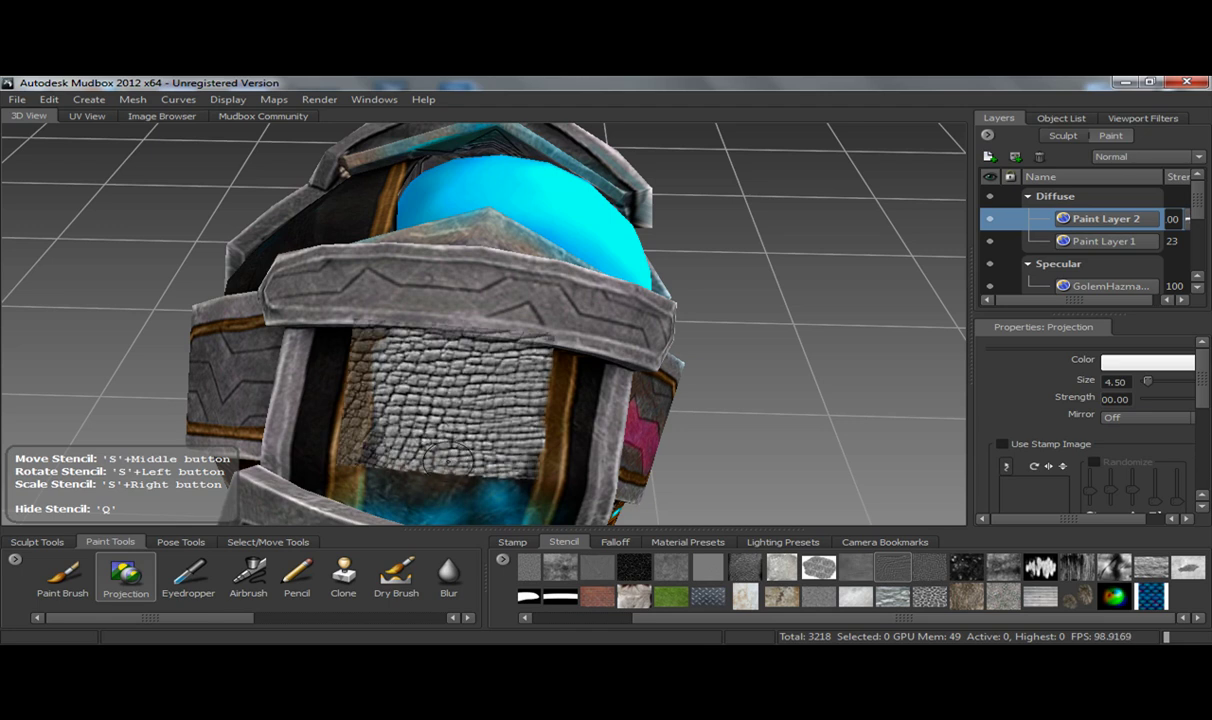
# Set Paint Layer 2 to Soft Light blending with a strength of 22, and check the result on the golem.
pyautogui.keyDown('alt'); pyautogui.moveTo(470, 352); pyautogui.dragTo(648, 309); pyautogui.keyUp('alt')
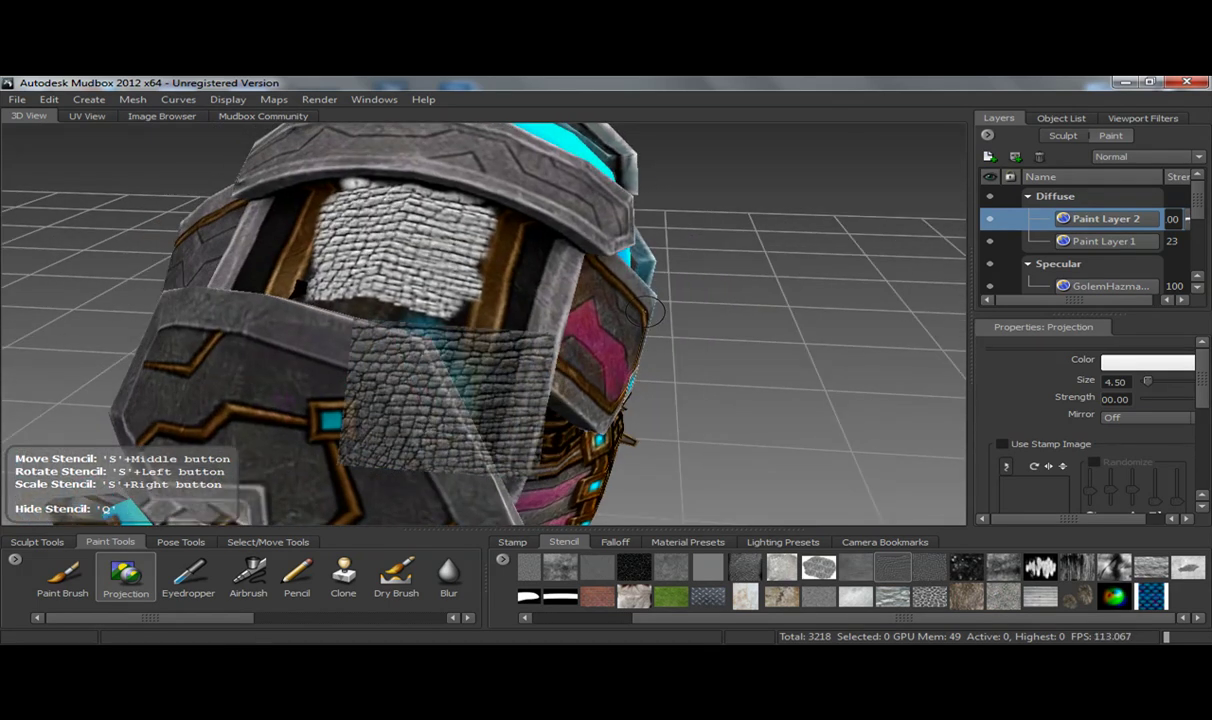
pyautogui.click(1063, 135)
pyautogui.click(1110, 135)
pyautogui.click(1145, 157)
pyautogui.click(1130, 301)
pyautogui.moveTo(1172, 218); pyautogui.dragTo(1192, 268)
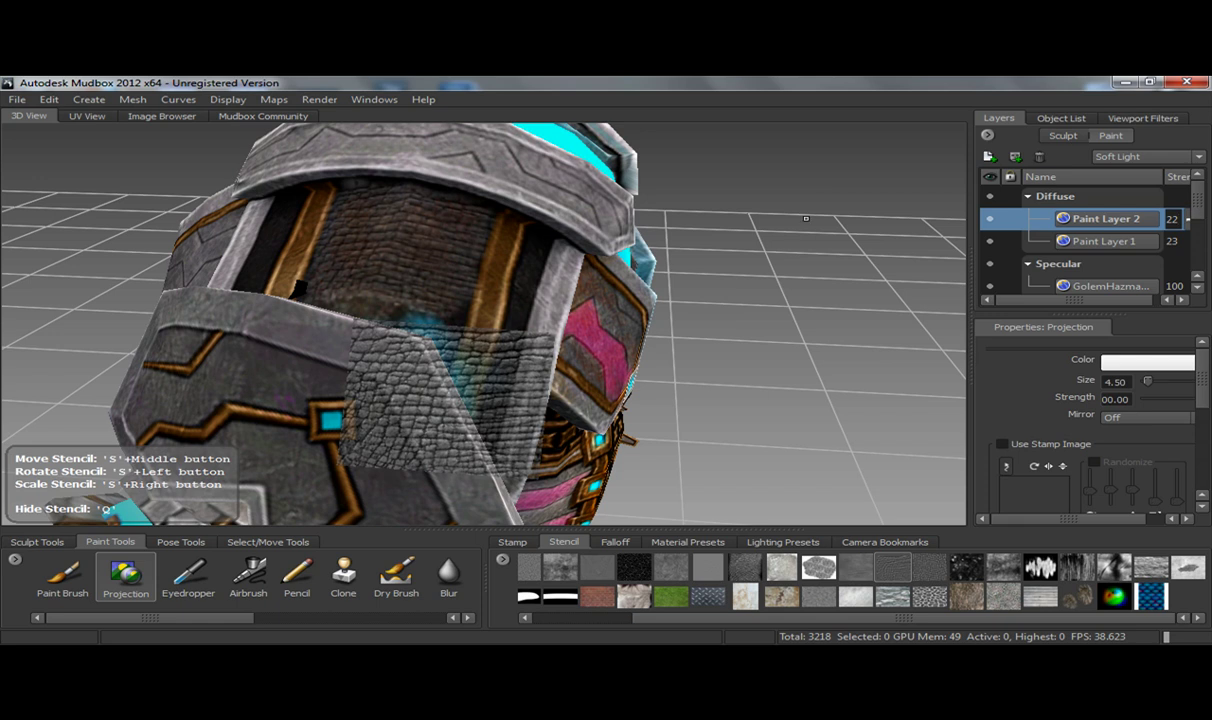
pyautogui.keyDown('alt'); pyautogui.moveTo(803, 294); pyautogui.dragTo(655, 270); pyautogui.keyUp('alt')
pyautogui.keyDown('alt'); pyautogui.moveTo(655, 270); pyautogui.dragTo(621, 247, button='right'); pyautogui.keyUp('alt')
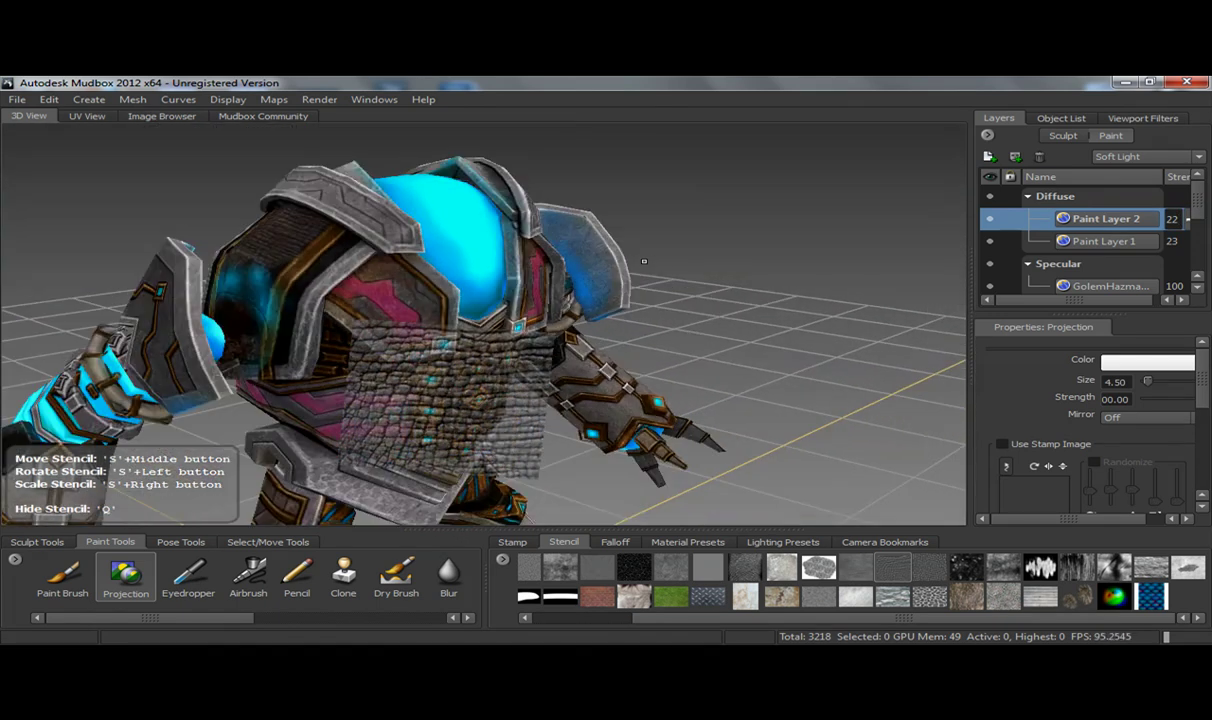
pyautogui.keyDown('alt'); pyautogui.moveTo(621, 247); pyautogui.dragTo(618, 257); pyautogui.keyUp('alt')
# Rotate the light around the golem, and create Paint Layer 3 in the Bump Map channel with size 1024, saved as Targa [8 bit, RGBA].
pyautogui.keyDown('alt'); pyautogui.moveTo(680, 305); pyautogui.dragTo(939, 291); pyautogui.keyUp('alt')
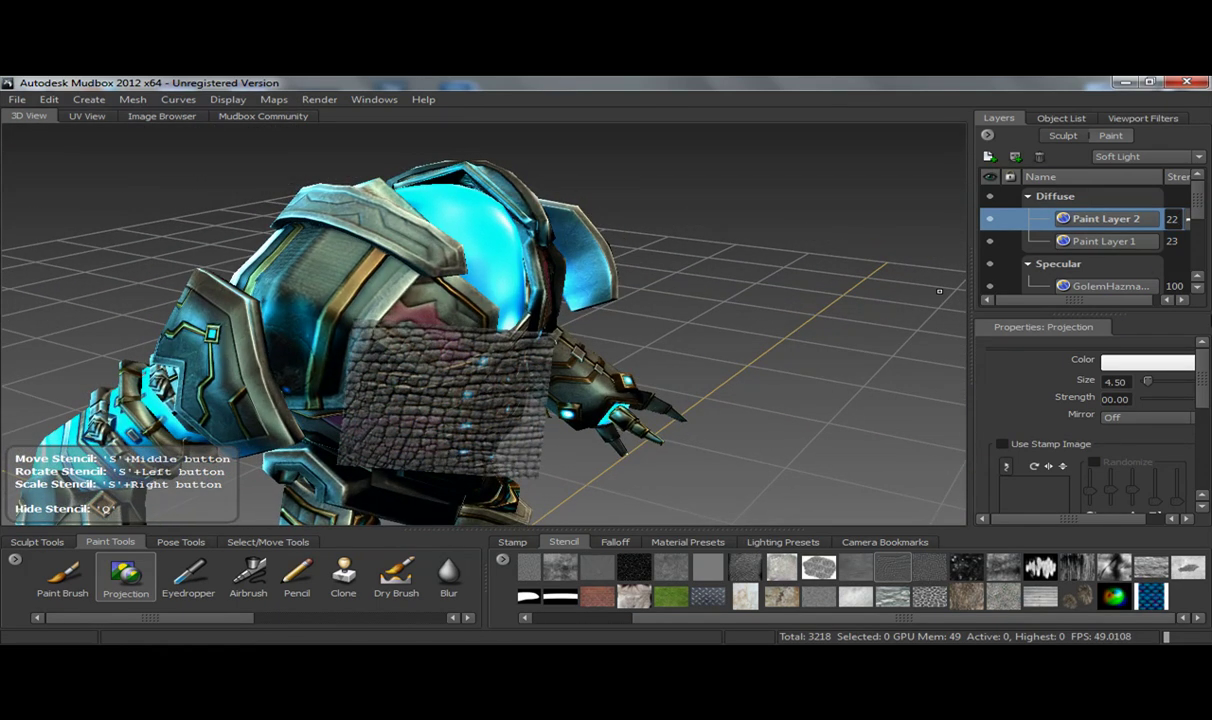
pyautogui.rightClick(1022, 184)
pyautogui.click(1030, 189)
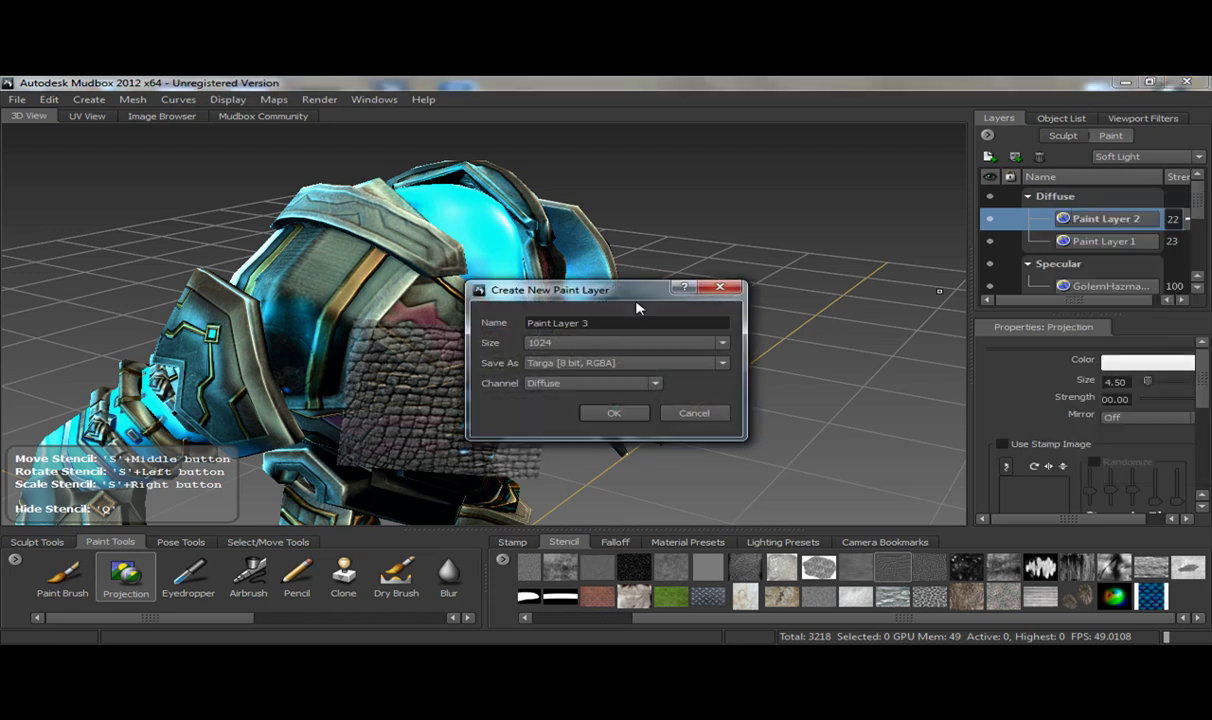
pyautogui.click(600, 383)
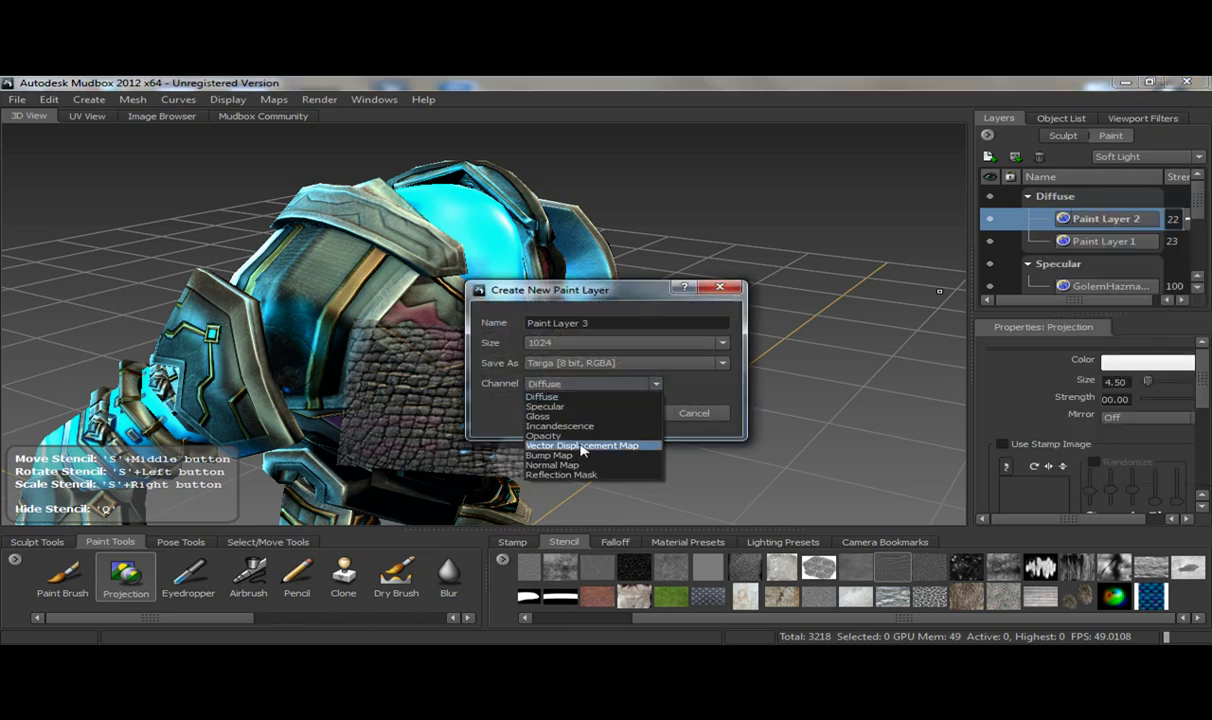
pyautogui.click(530, 437)
pyautogui.click(614, 413)
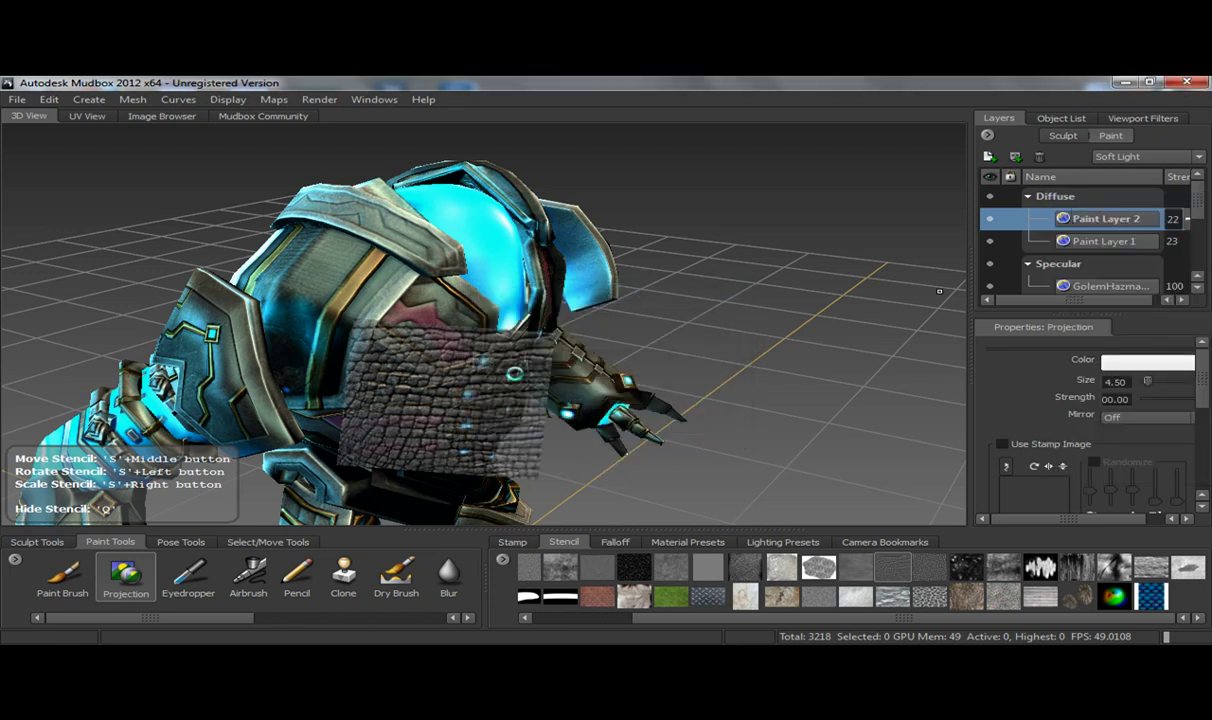
# Project the skin stencil as bump detail onto the dark panel below the golem's collar armor.
pyautogui.moveTo(389, 288)
pyautogui.keyDown('alt'); pyautogui.mouseDown()
pyautogui.moveTo(481, 332)
pyautogui.moveTo(483, 322)
pyautogui.mouseUp(); pyautogui.keyUp('alt')
pyautogui.moveTo(422, 373)
pyautogui.mouseDown()
pyautogui.moveTo(478, 343)
pyautogui.moveTo(425, 328)
pyautogui.mouseUp()
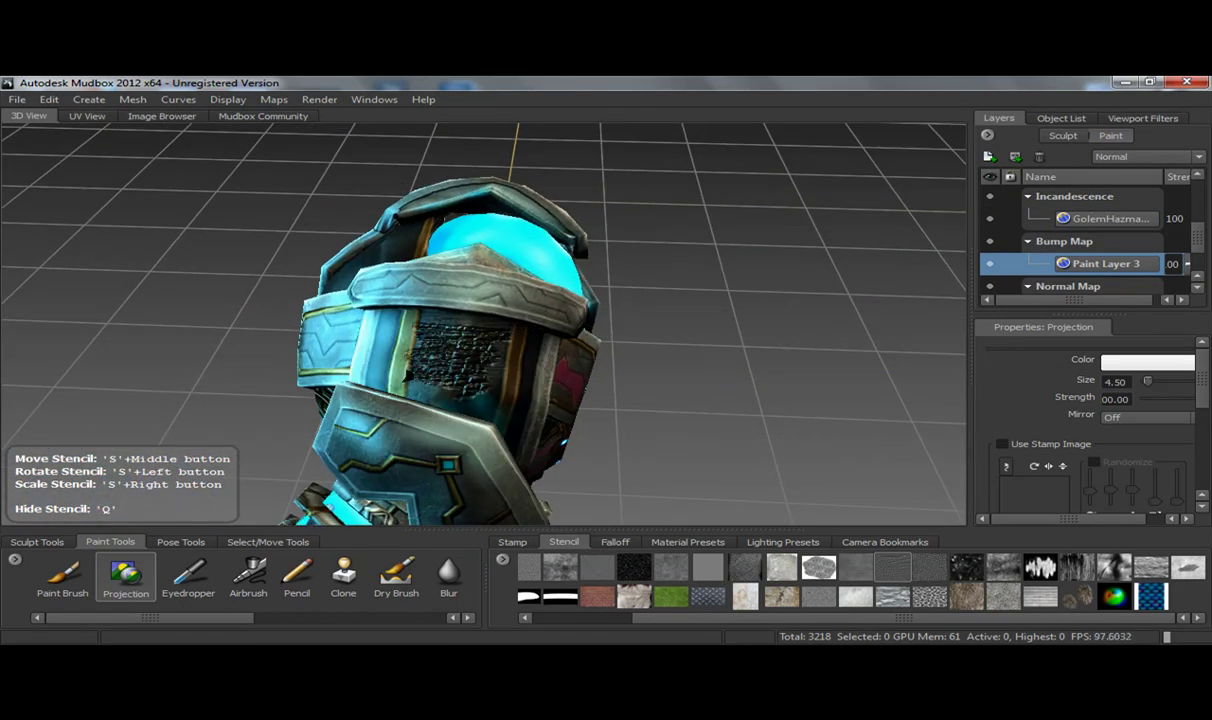
pyautogui.keyDown('alt'); pyautogui.moveTo(760, 480); pyautogui.dragTo(551, 396); pyautogui.keyUp('alt')
# Project the rgb_stoneWall.jpg and rgb_tiledBark.png stencils as bump detail onto the pink bands on the side of the golem's abdomen.
pyautogui.click(929, 596)
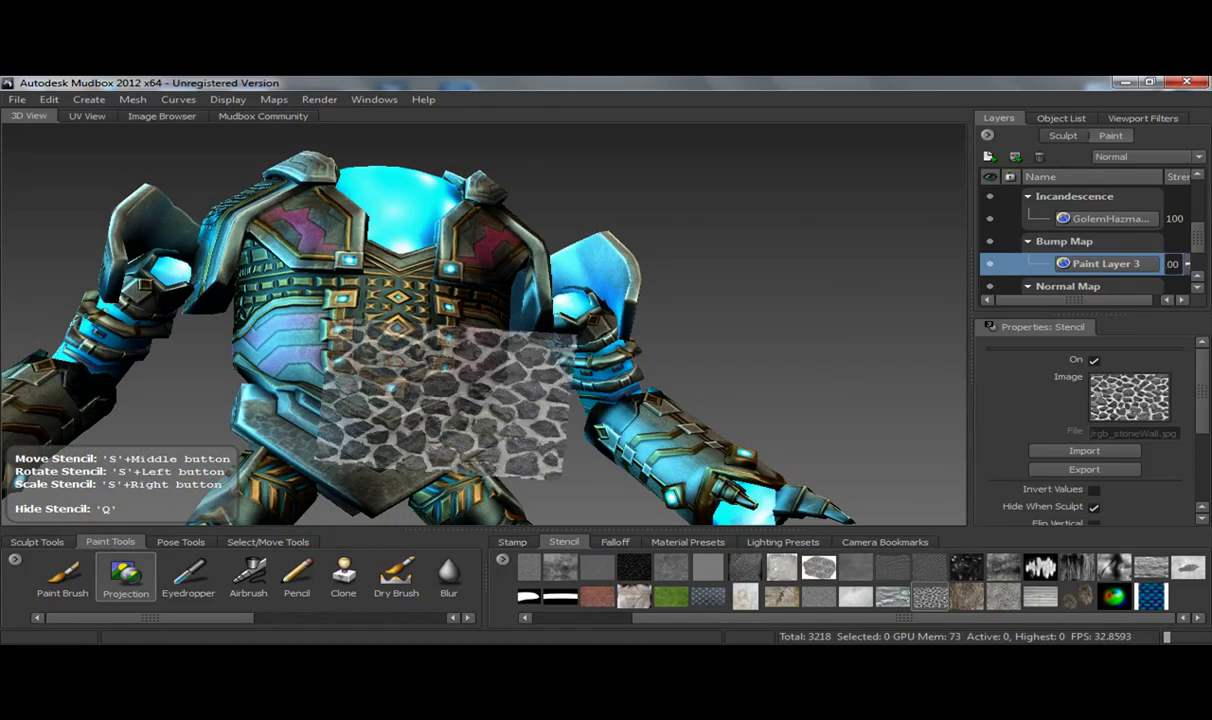
pyautogui.keyDown('alt'); pyautogui.moveTo(517, 380); pyautogui.dragTo(600, 380, button='right'); pyautogui.keyUp('alt')
pyautogui.moveTo(520, 370)
pyautogui.keyDown('alt'); pyautogui.mouseDown()
pyautogui.moveTo(367, 385)
pyautogui.moveTo(435, 372)
pyautogui.mouseUp(); pyautogui.keyUp('alt')
pyautogui.press('q')
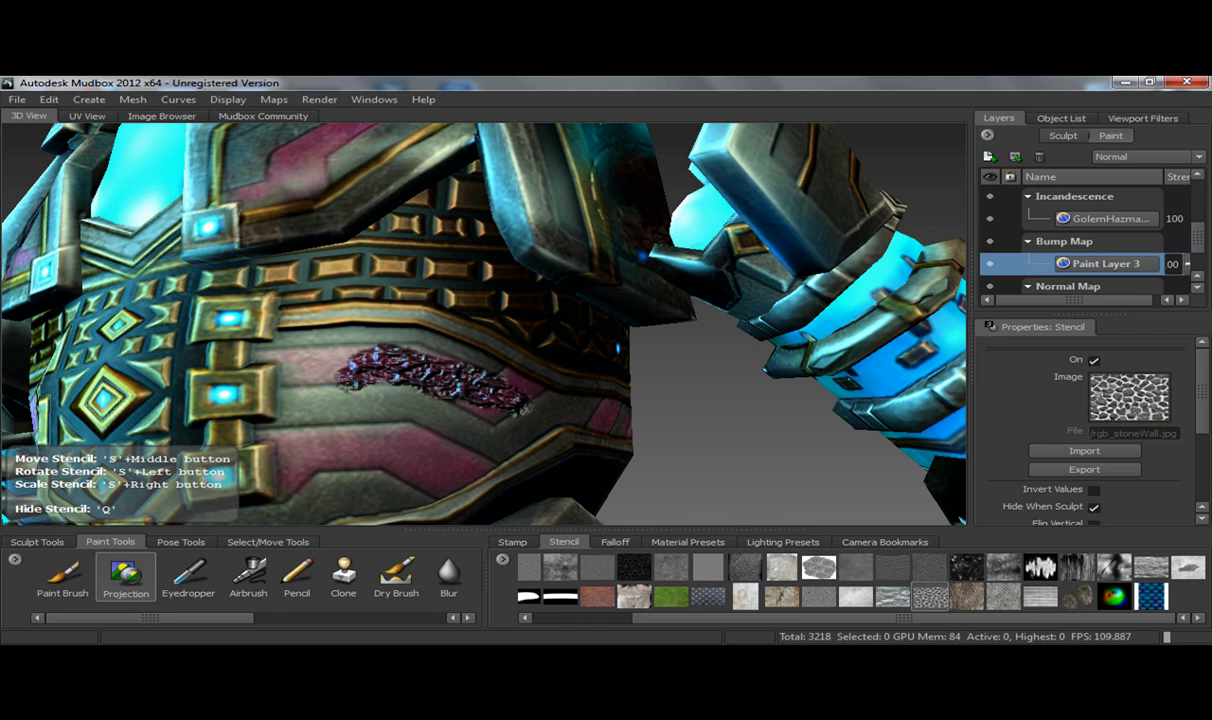
pyautogui.press('q')
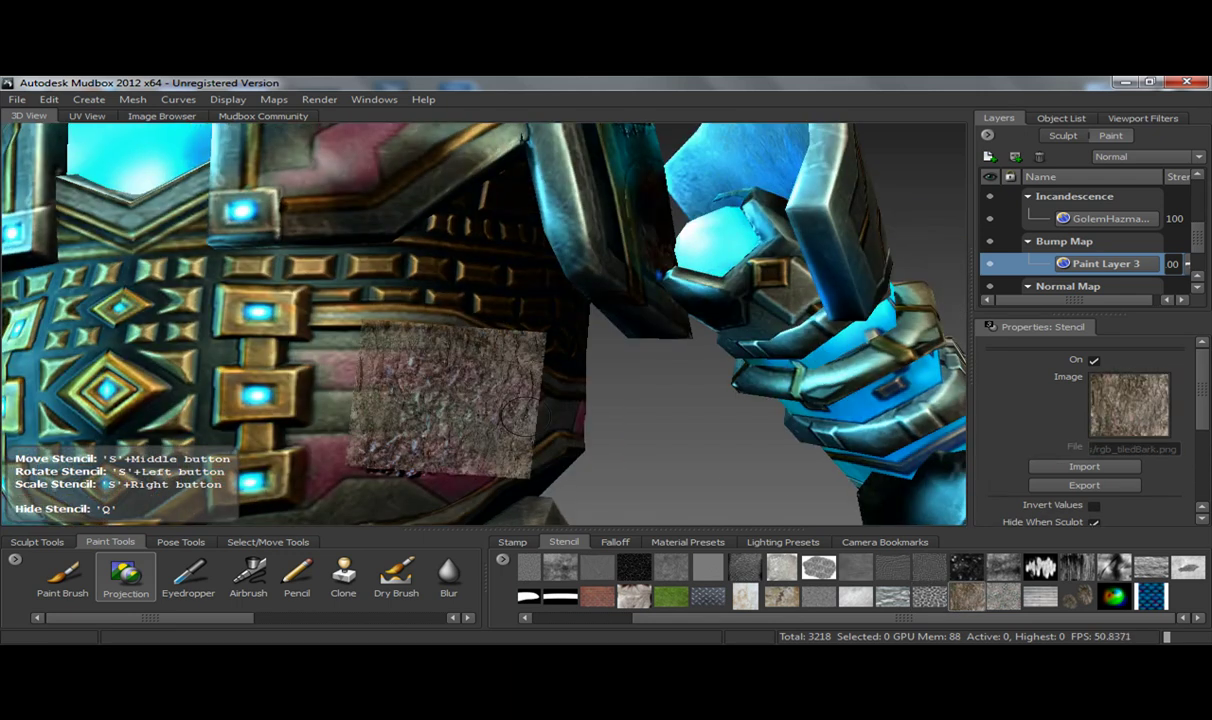
pyautogui.press('q')
pyautogui.moveTo(490, 385)
pyautogui.mouseDown()
pyautogui.moveTo(420, 380)
pyautogui.moveTo(430, 420)
pyautogui.moveTo(340, 430)
pyautogui.mouseUp()
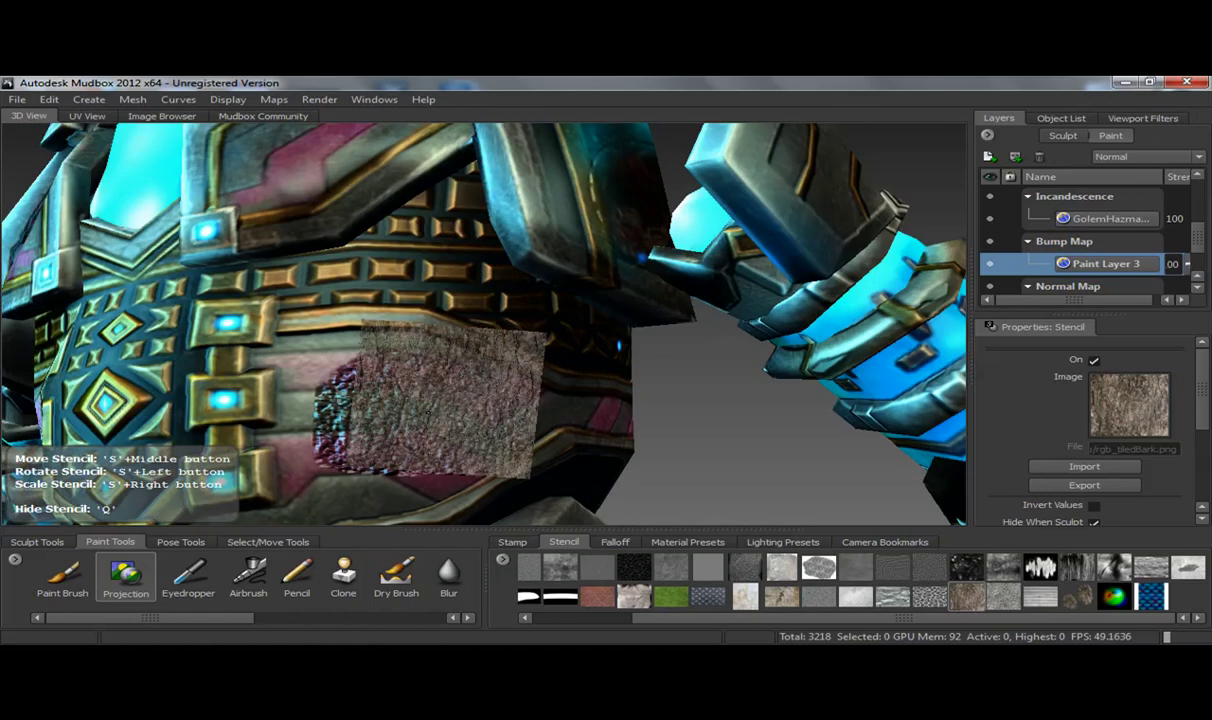
# Project the rgb_metalSkid.jpg stencil as bump detail over the pink bands on the side of the abdomen.
pyautogui.click(710, 597)
pyautogui.moveTo(540, 470)
pyautogui.keyDown('alt'); pyautogui.mouseDown()
pyautogui.moveTo(411, 483)
pyautogui.moveTo(411, 495)
pyautogui.mouseUp(); pyautogui.keyUp('alt')
pyautogui.moveTo(440, 430)
pyautogui.mouseDown()
pyautogui.moveTo(480, 385)
pyautogui.moveTo(480, 350)
pyautogui.moveTo(540, 360)
pyautogui.moveTo(505, 415)
pyautogui.mouseUp()
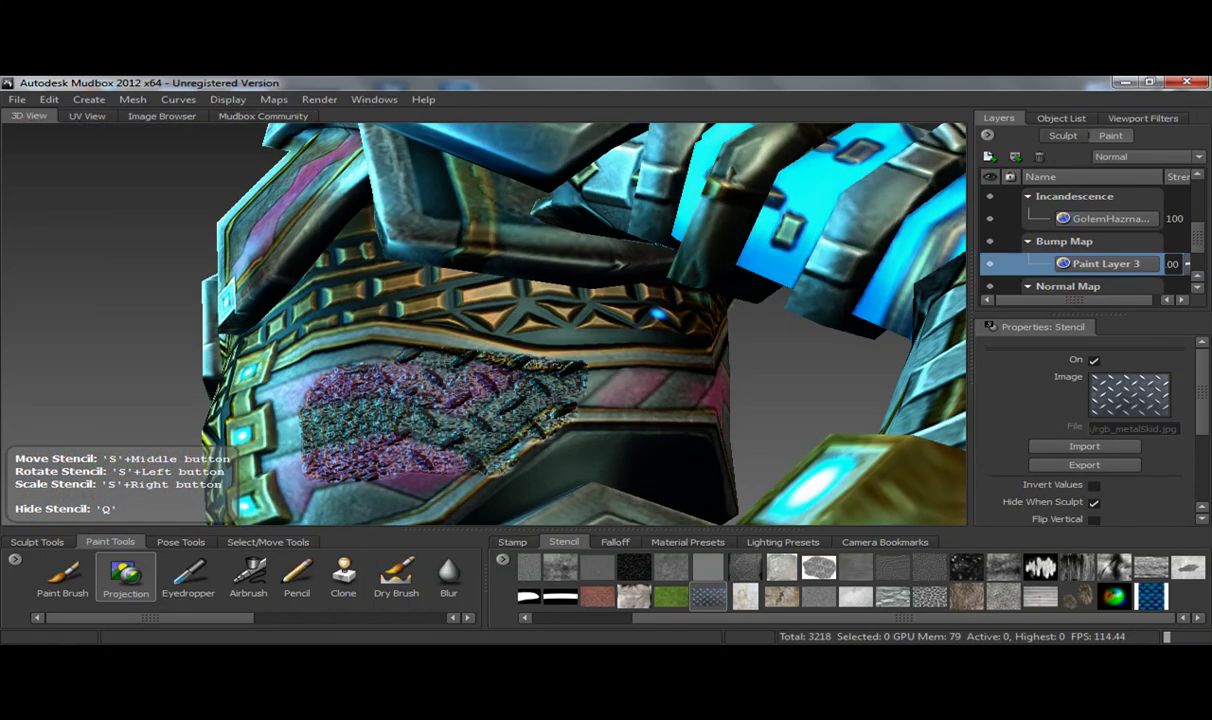
pyautogui.keyDown('alt'); pyautogui.moveTo(505, 415); pyautogui.dragTo(400, 420, button='right'); pyautogui.keyUp('alt')
pyautogui.keyDown('alt'); pyautogui.moveTo(560, 400); pyautogui.dragTo(355, 382); pyautogui.keyUp('alt')
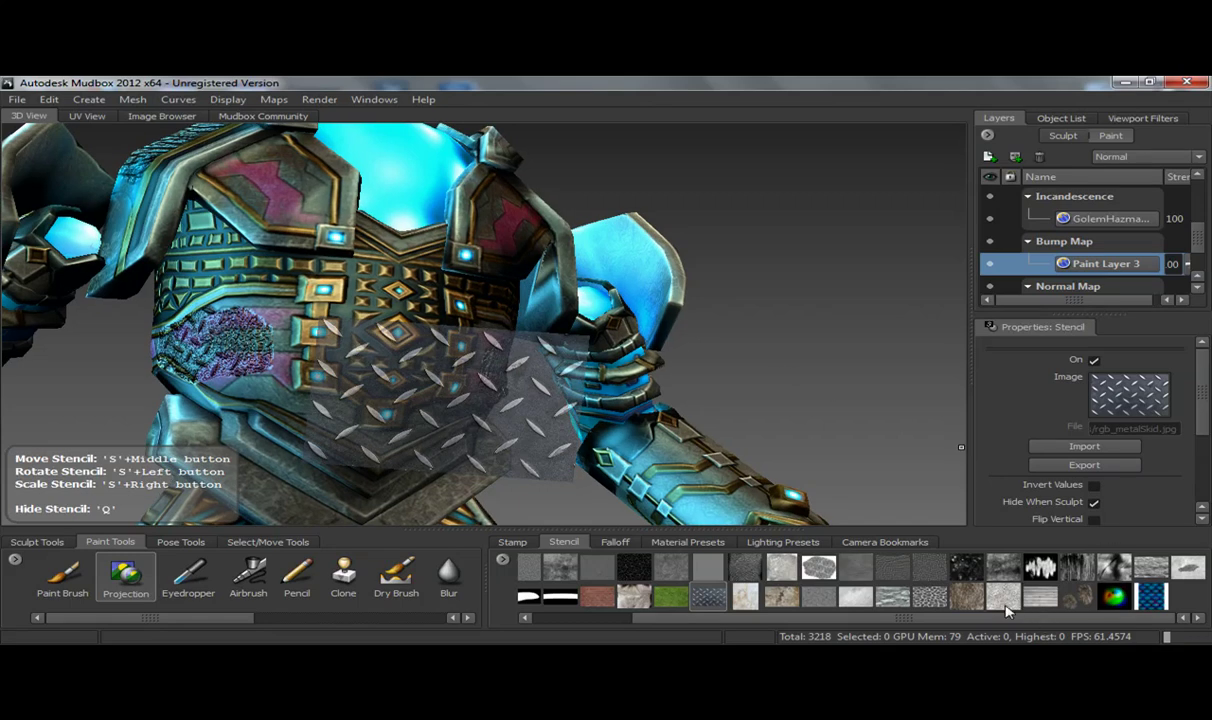
# Project the rgb_tiledStone.png stencil as bump detail onto the golem's lower torso and waist armor.
pyautogui.moveTo(430, 420); pyautogui.dragTo(320, 405)
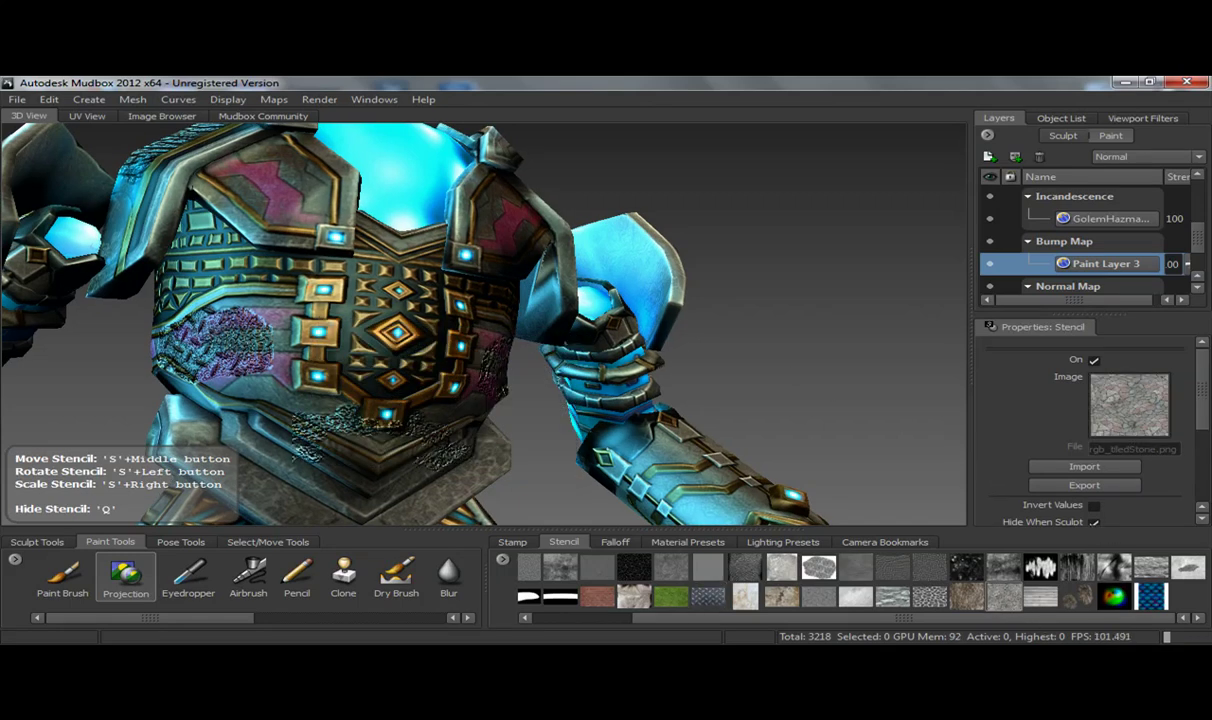
pyautogui.moveTo(390, 425); pyautogui.dragTo(265, 435)
pyautogui.moveTo(410, 385)
pyautogui.mouseDown()
pyautogui.moveTo(226, 375)
pyautogui.moveTo(262, 350)
pyautogui.mouseUp()
pyautogui.moveTo(365, 375); pyautogui.dragTo(358, 305)
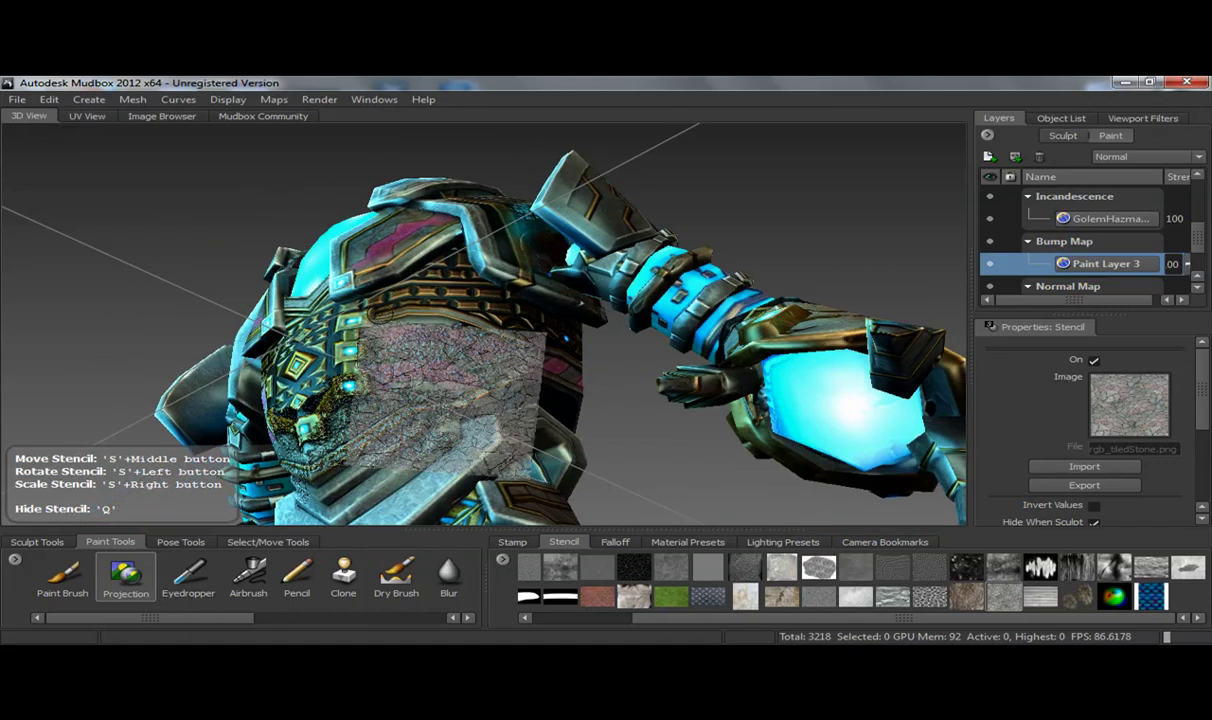
pyautogui.keyDown('alt'); pyautogui.moveTo(520, 380); pyautogui.dragTo(440, 370, button='right'); pyautogui.keyUp('alt')
pyautogui.moveTo(440, 370)
pyautogui.keyDown('alt'); pyautogui.mouseDown()
pyautogui.moveTo(546, 367)
pyautogui.moveTo(497, 300)
pyautogui.mouseUp(); pyautogui.keyUp('alt')
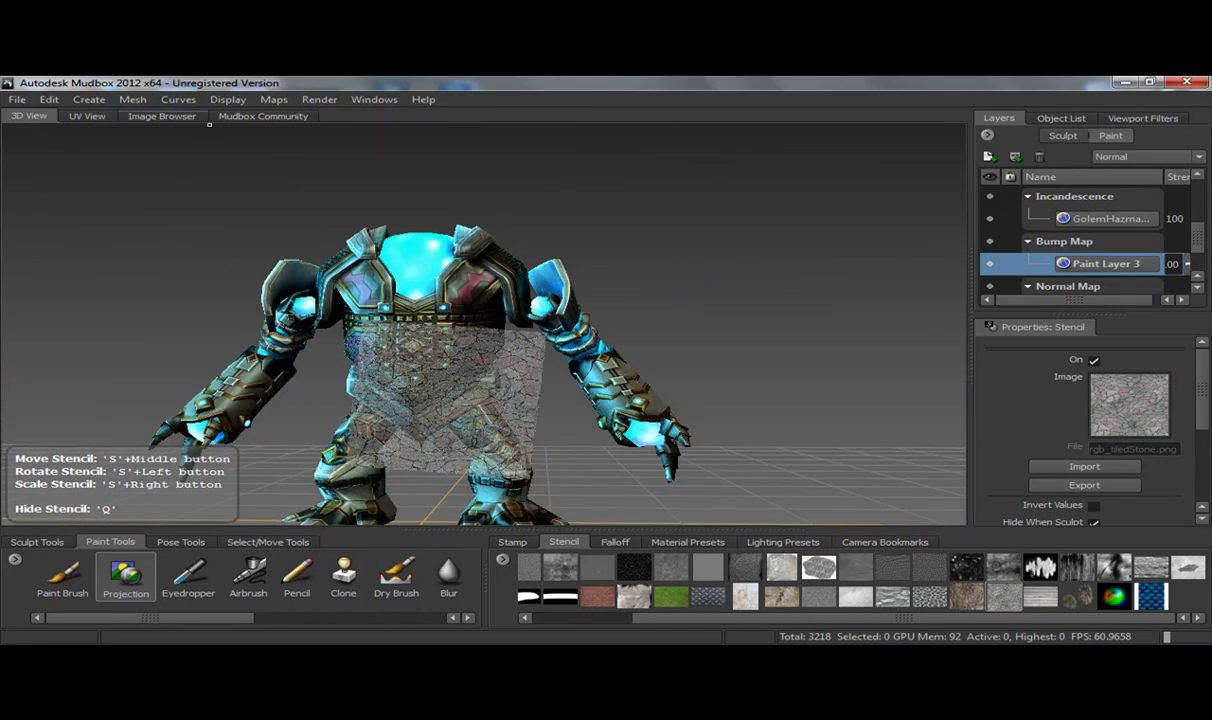
pyautogui.moveTo(1198, 237)
pyautogui.mouseDown()
pyautogui.moveTo(1200, 263)
pyautogui.moveTo(1190, 204)
pyautogui.mouseUp()
pyautogui.click(1186, 264)
pyautogui.click(1078, 197)
pyautogui.rightClick(1082, 195)
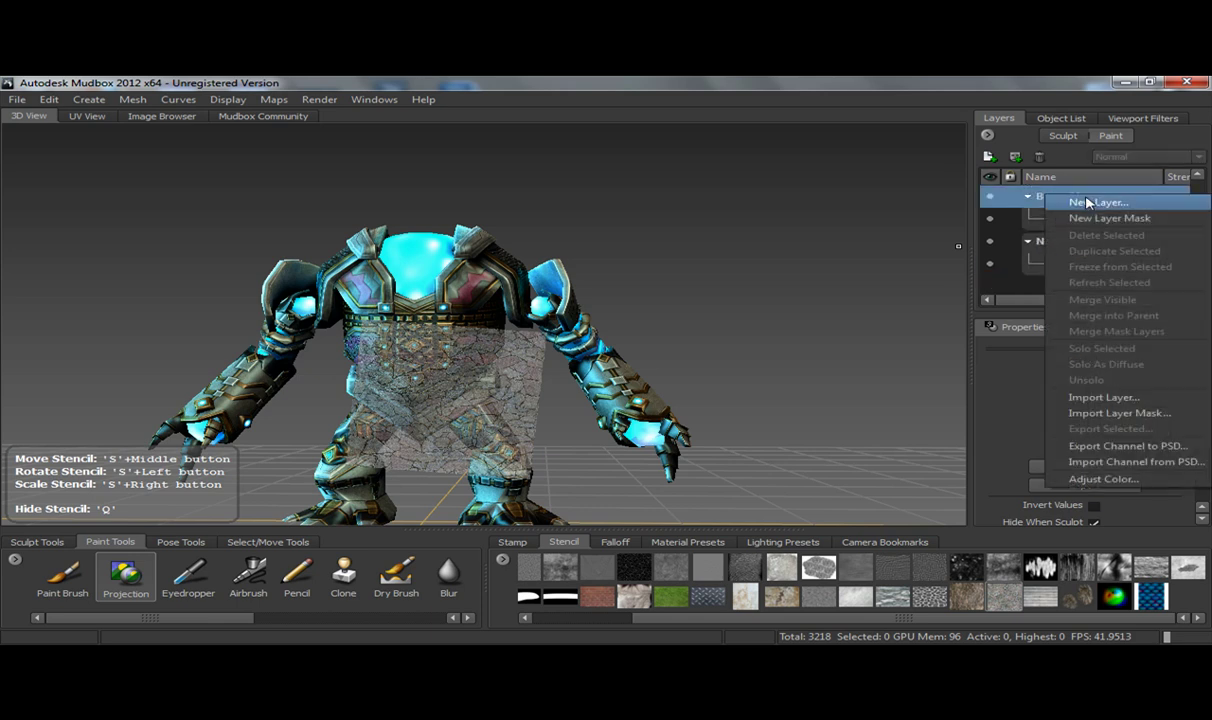
pyautogui.click(1206, 200)
pyautogui.click(1204, 204)
pyautogui.moveTo(1200, 213); pyautogui.dragTo(1190, 192)
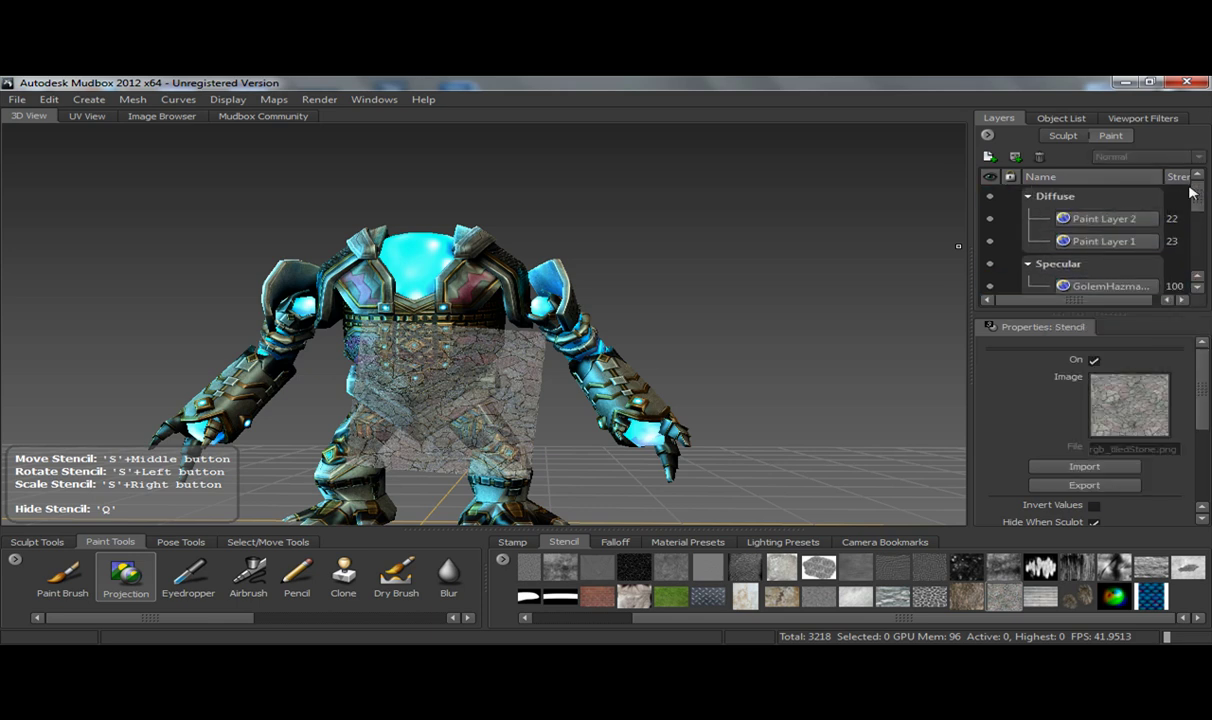
# Start exporting the Diffuse channel with its two paint layers to a PSD file.
pyautogui.click(1030, 205)
pyautogui.rightClick(1030, 205)
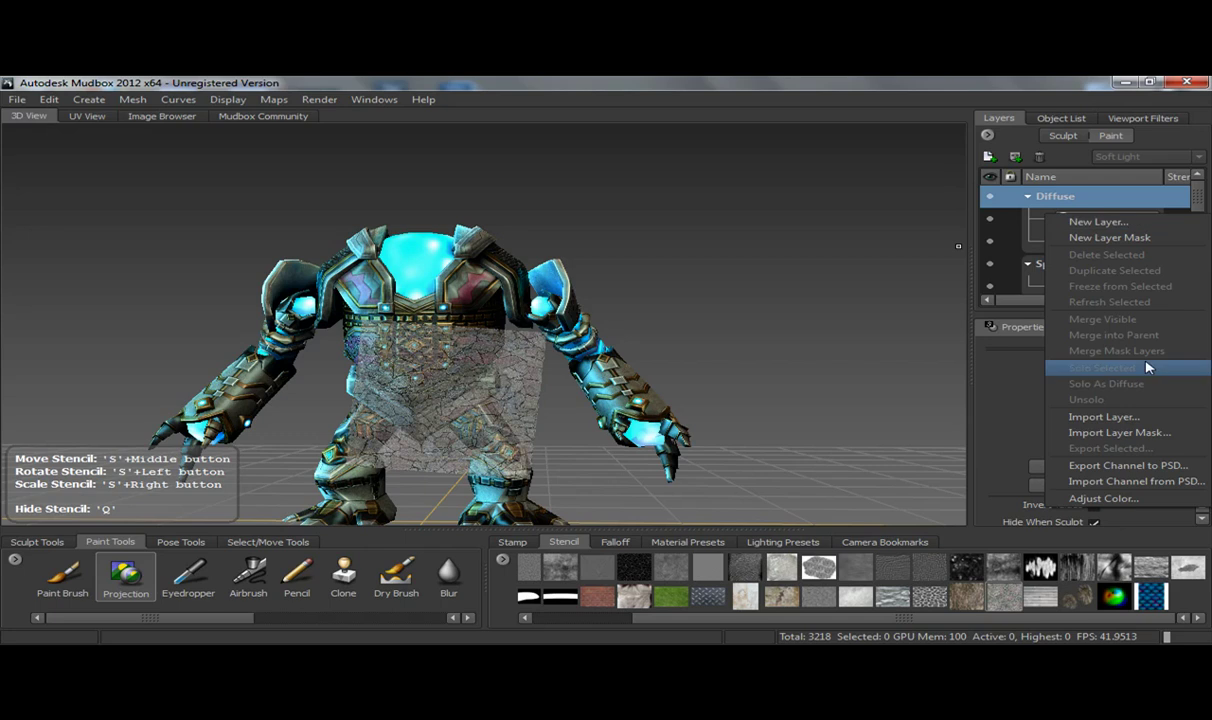
pyautogui.click(1108, 466)
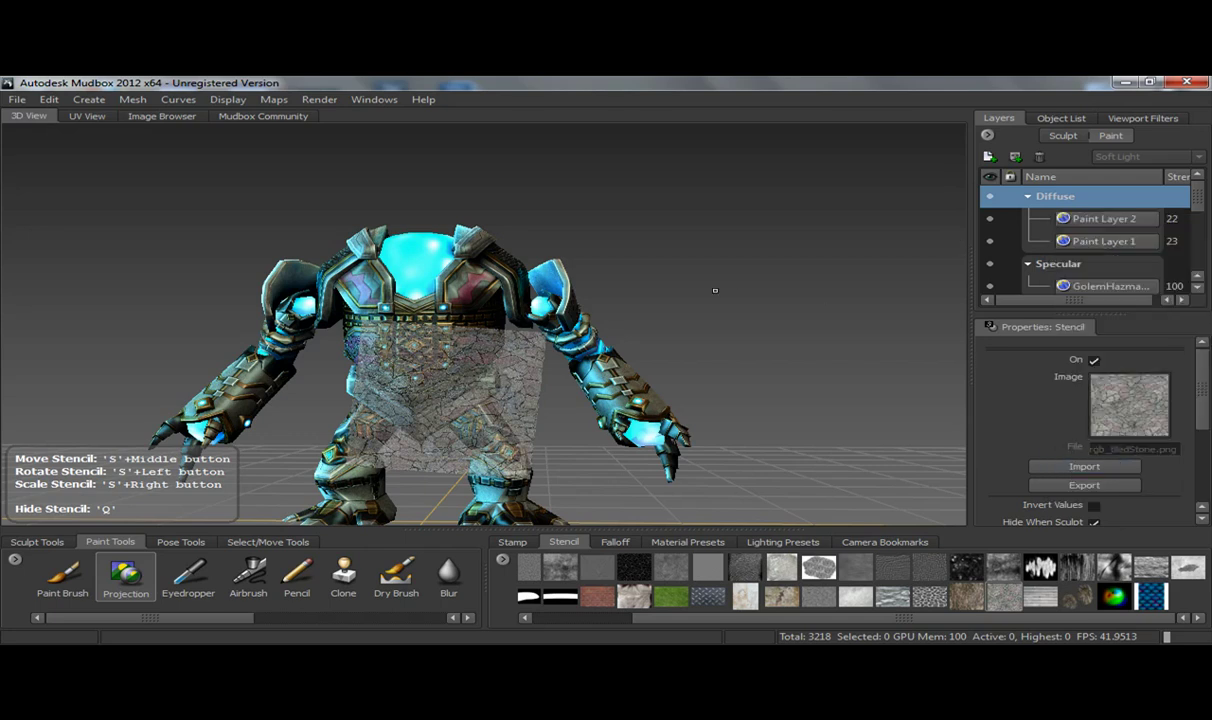
pyautogui.rightClick(1079, 224)
pyautogui.click(1059, 218)
pyautogui.rightClick(1092, 224)
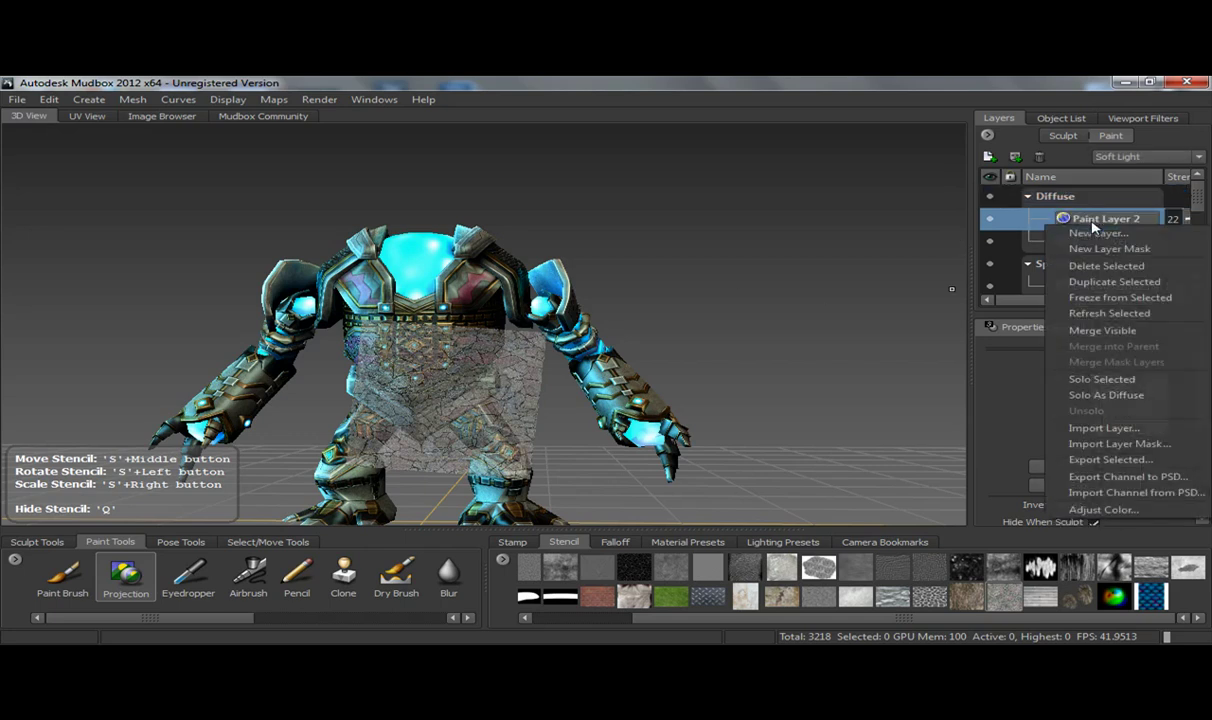
pyautogui.click(1060, 475)
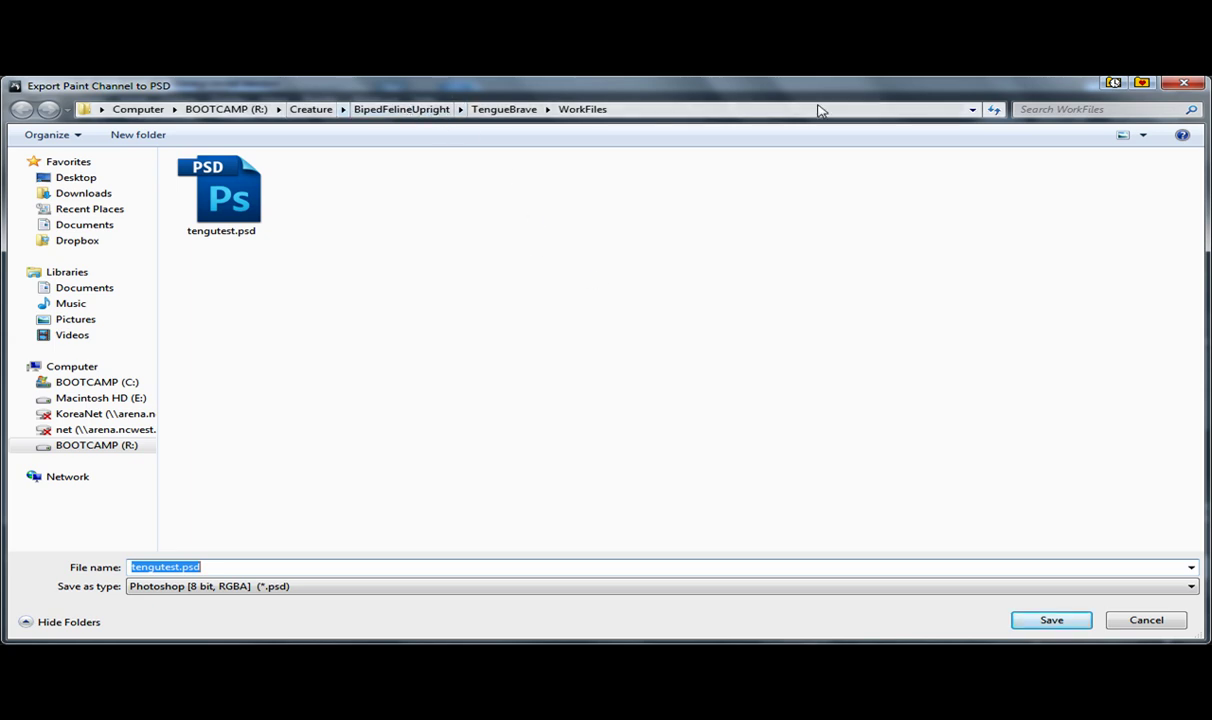
# Save the exported channel as tengutest.psd in the Arting > GolemHazmat folder on drive C.
pyautogui.click(1141, 83)
pyautogui.click(1065, 97)
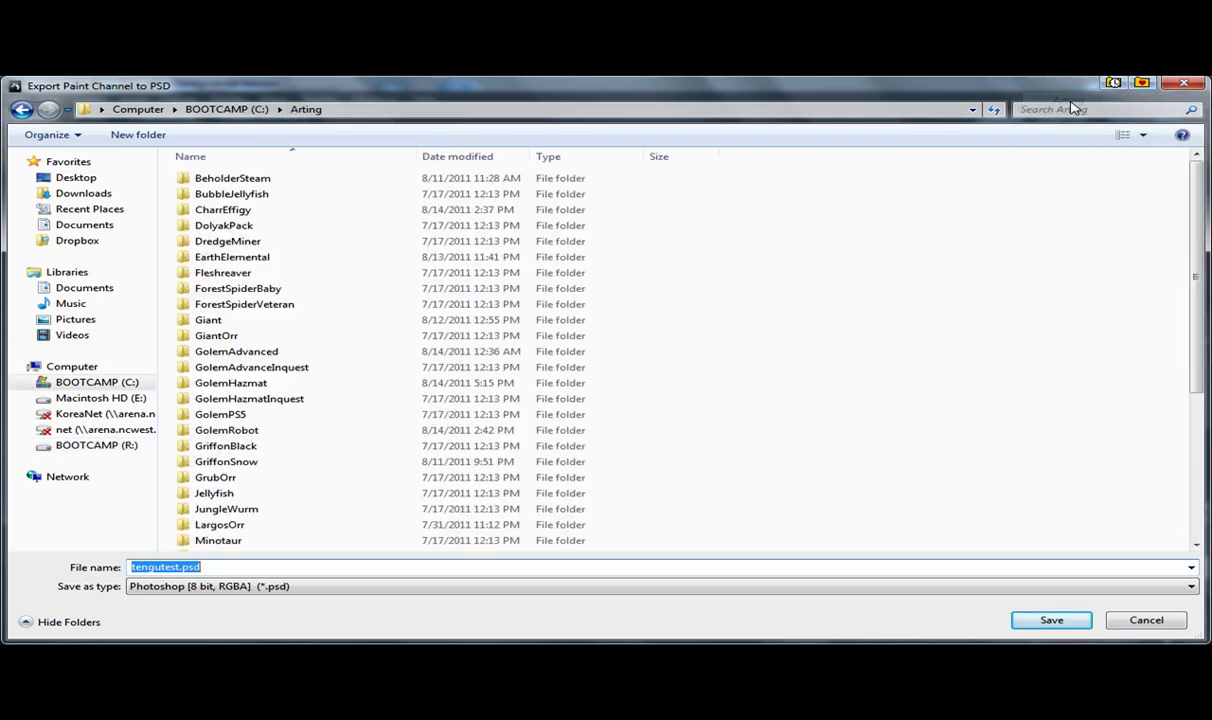
pyautogui.click(229, 386)
pyautogui.doubleClick(229, 386)
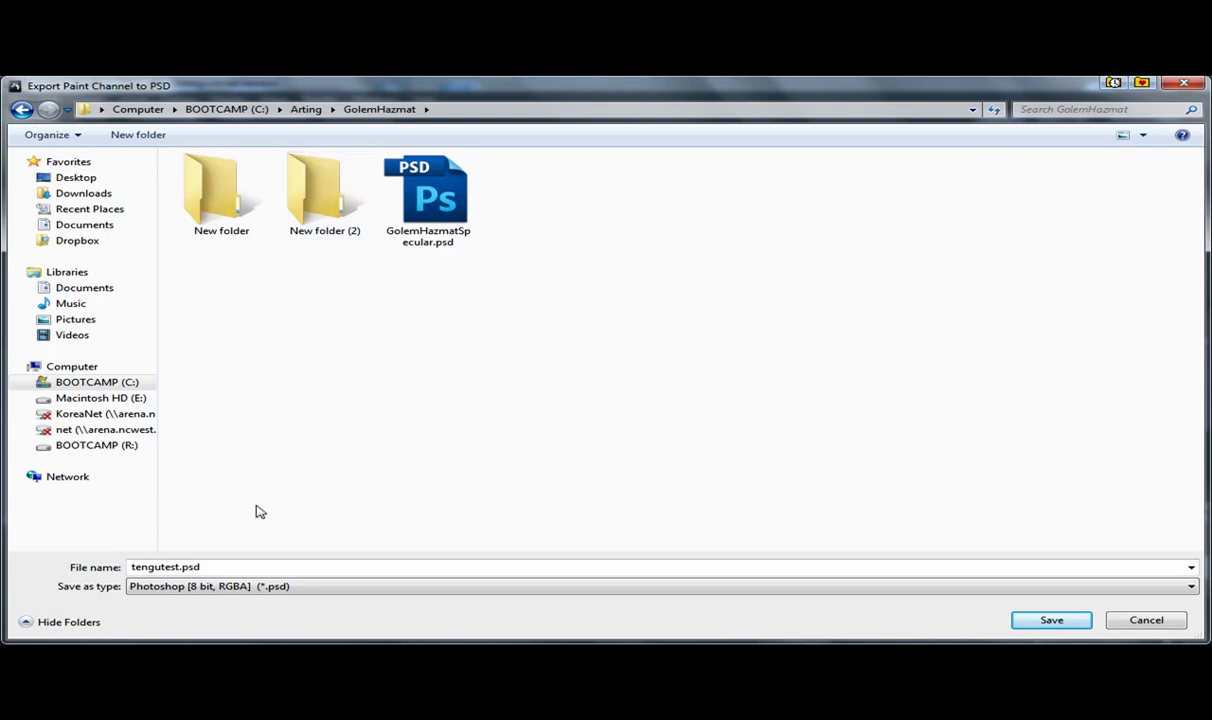
pyautogui.doubleClick(216, 566)
pyautogui.click(1049, 619)
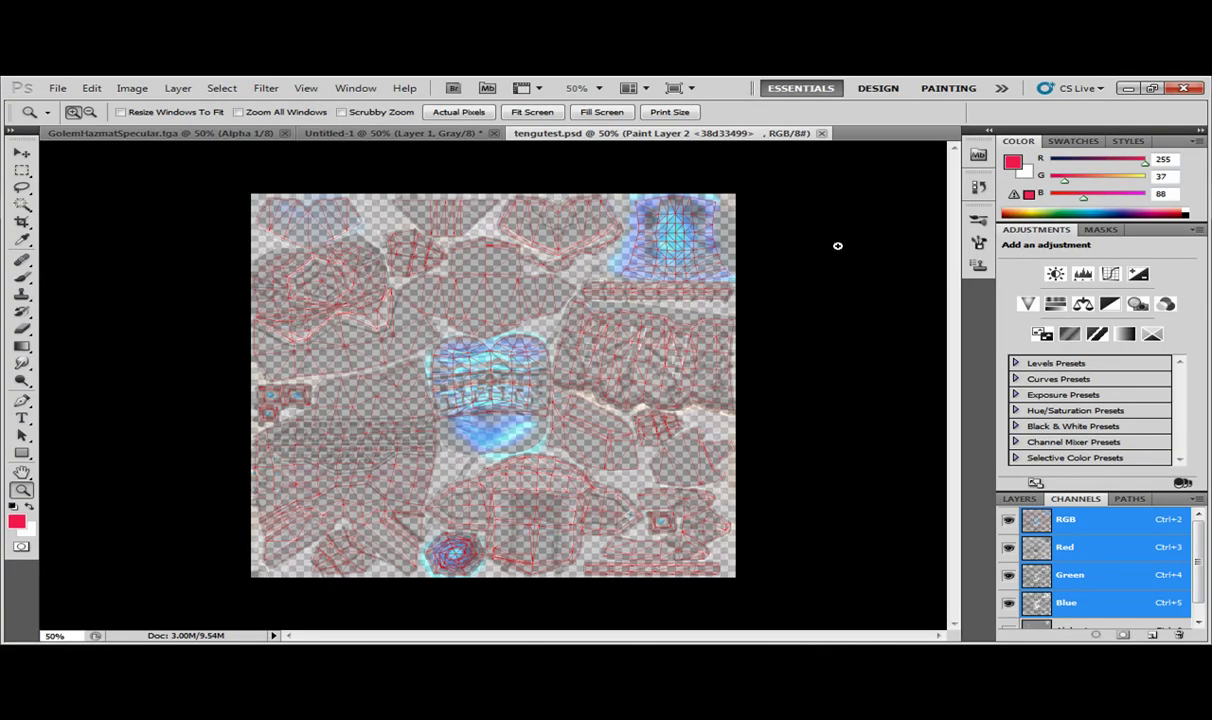
# In Photoshop, fit tengutest.psd to the window and hide its <Mudbox Base Mesh> layer.
pyautogui.click(779, 232)
pyautogui.click(1020, 499)
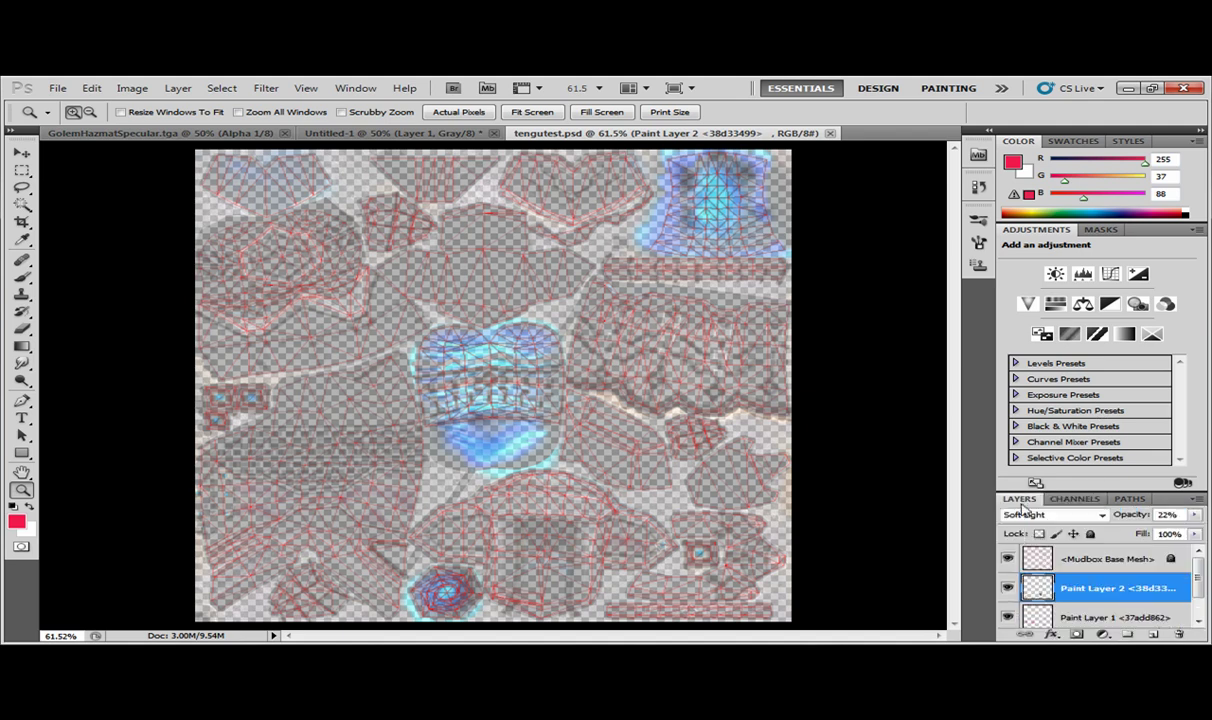
pyautogui.click(1007, 559)
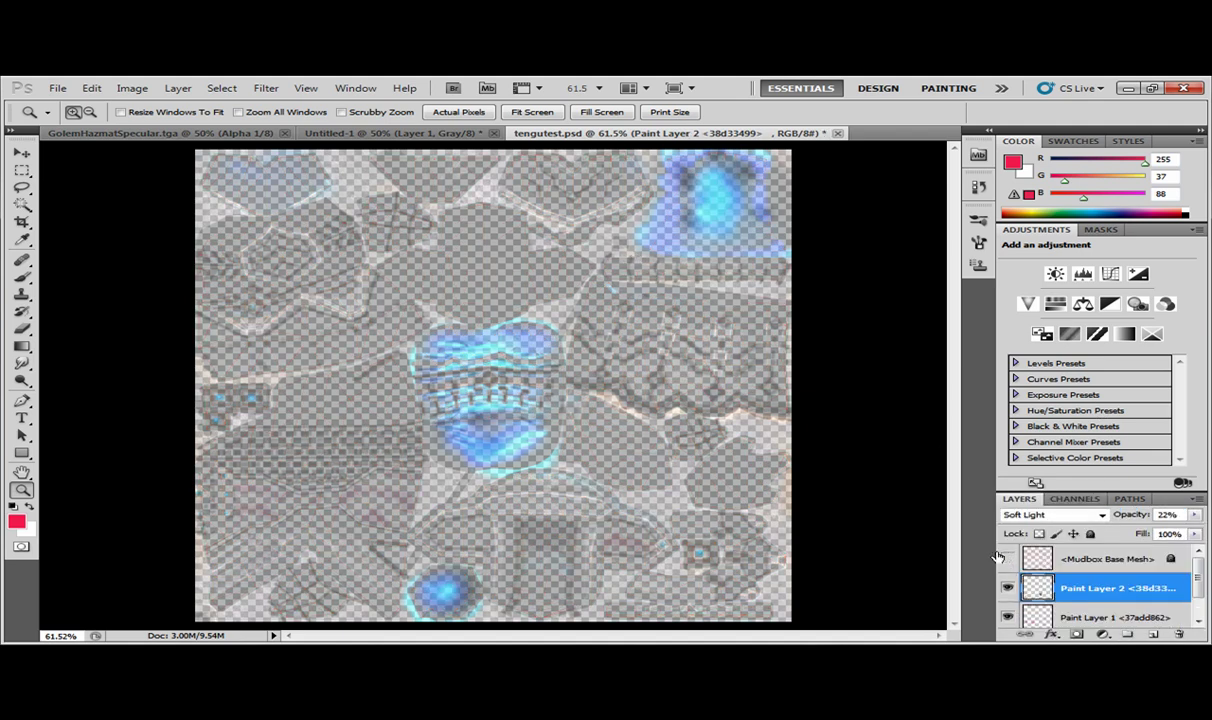
# Unlock the <Mudbox Diffuse Background> layer and hide it so only the two paint layers show.
pyautogui.scroll(-1, 1134, 588)
pyautogui.click(1094, 613)
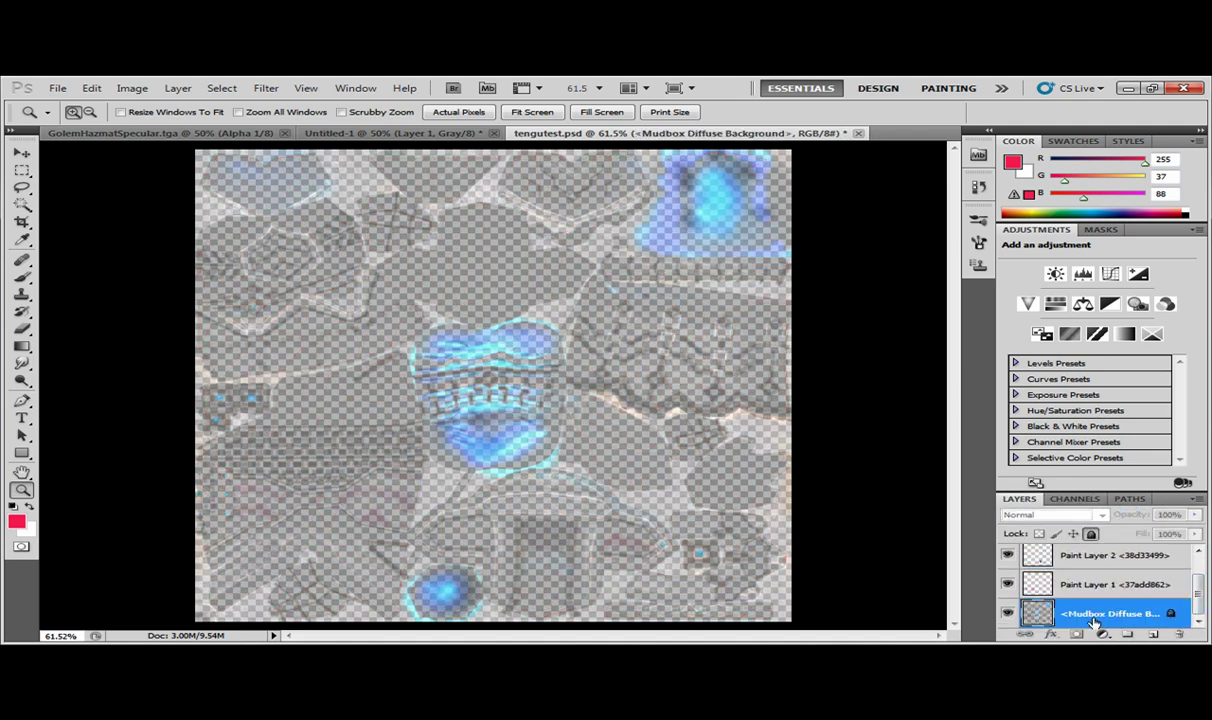
pyautogui.doubleClick(1171, 615)
pyautogui.press('Return')
pyautogui.click(1091, 534)
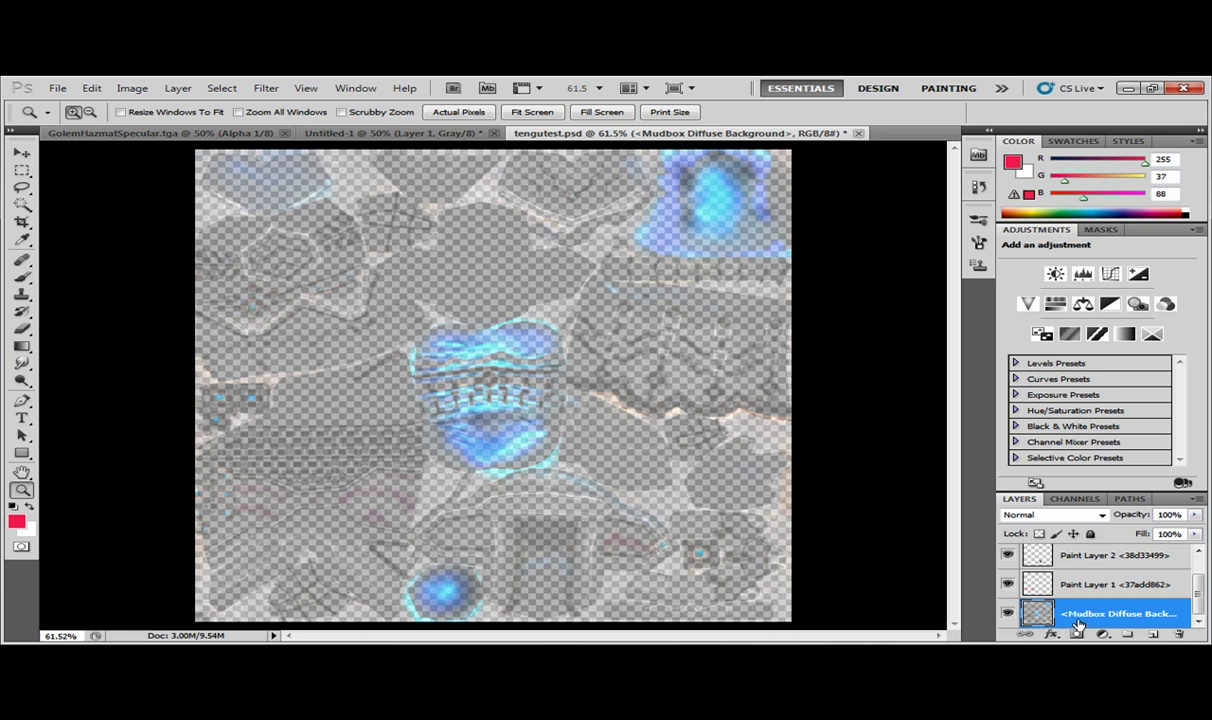
pyautogui.click(1010, 614)
pyautogui.click(1010, 614)
pyautogui.click(1009, 614)
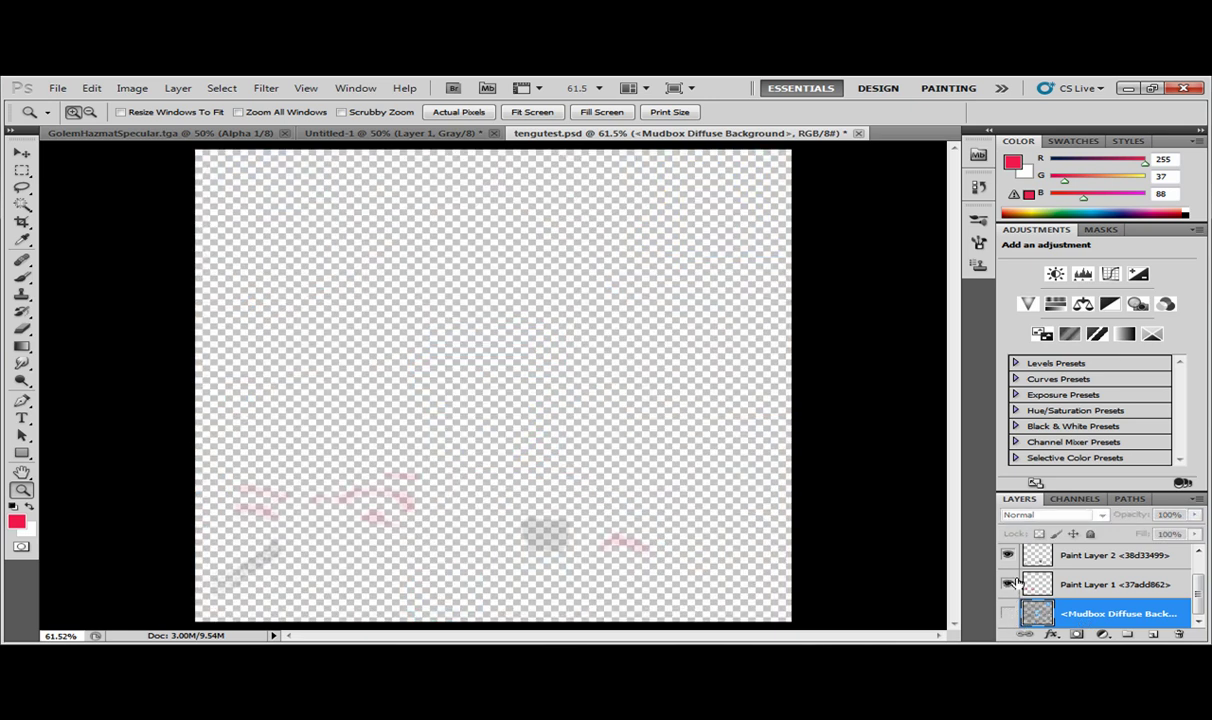
# Brush a pink alignment mark into the upper-right canvas corner of Paint Layer 1 and copy the whole layer.
pyautogui.press('b')
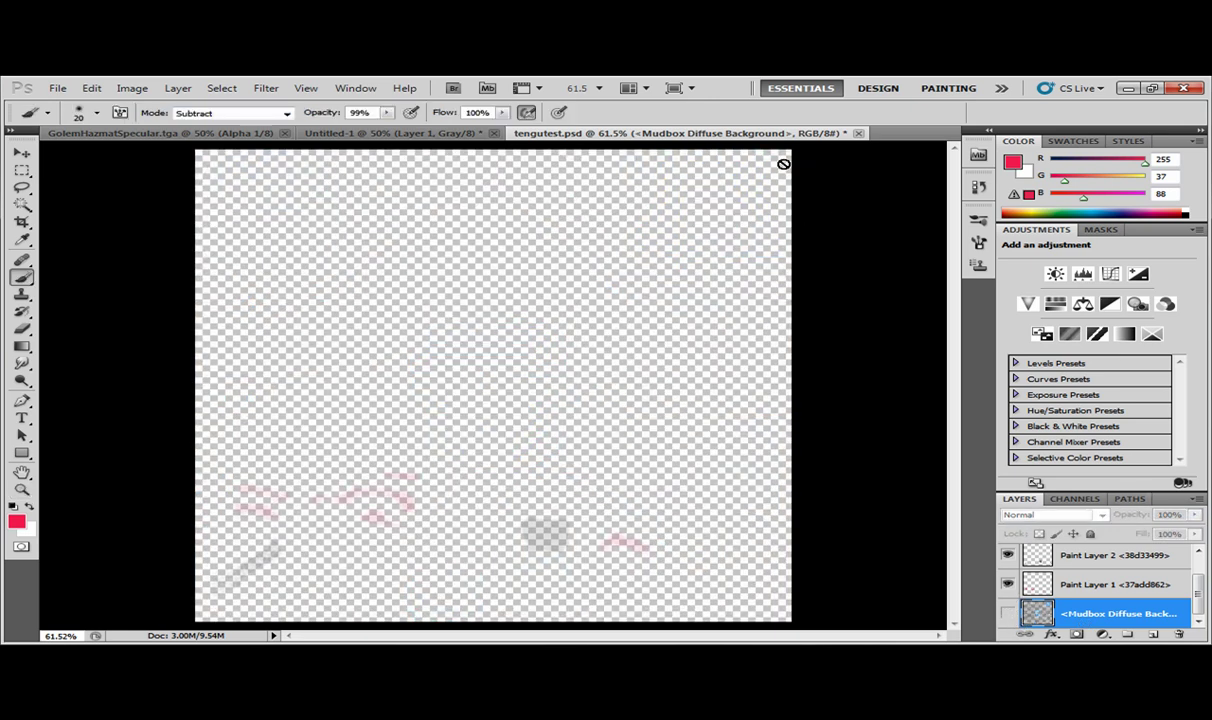
pyautogui.click(783, 163)
pyautogui.press('Return')
pyautogui.click(1040, 584)
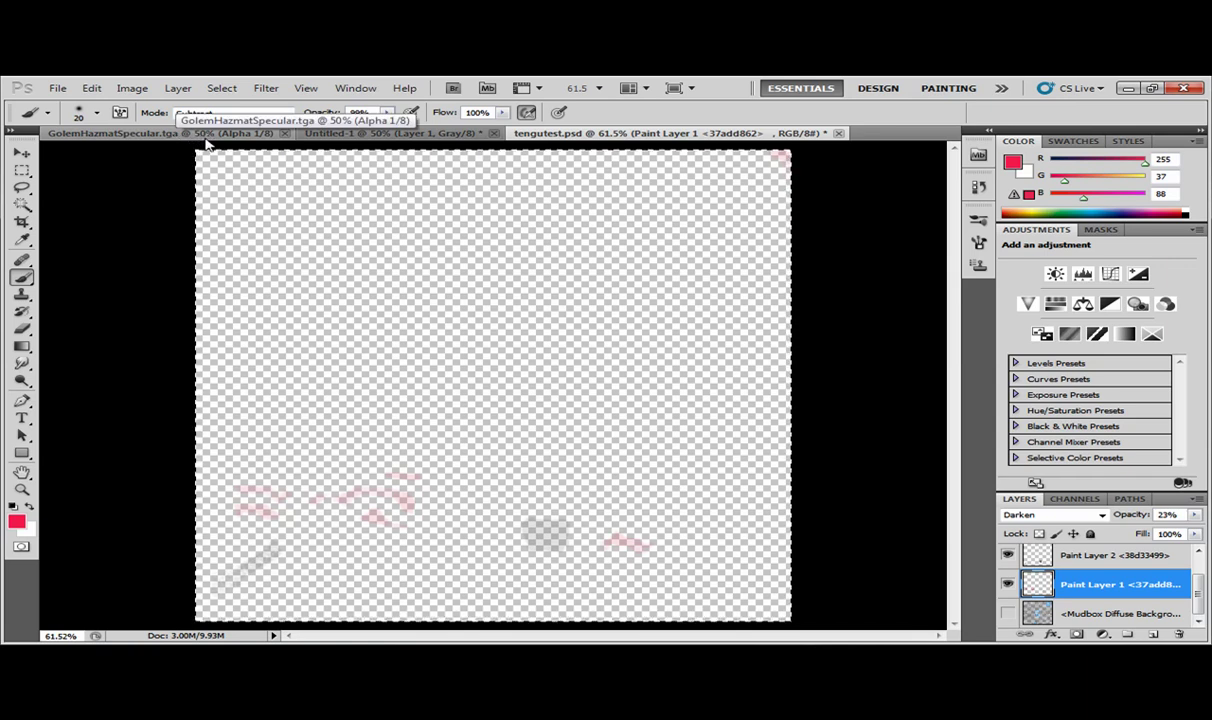
# Open GolemHazmat.tga, paste the copied paint layer and move it toward the upper-right corner of the canvas.
pyautogui.hotkey('ctrl', 'o')
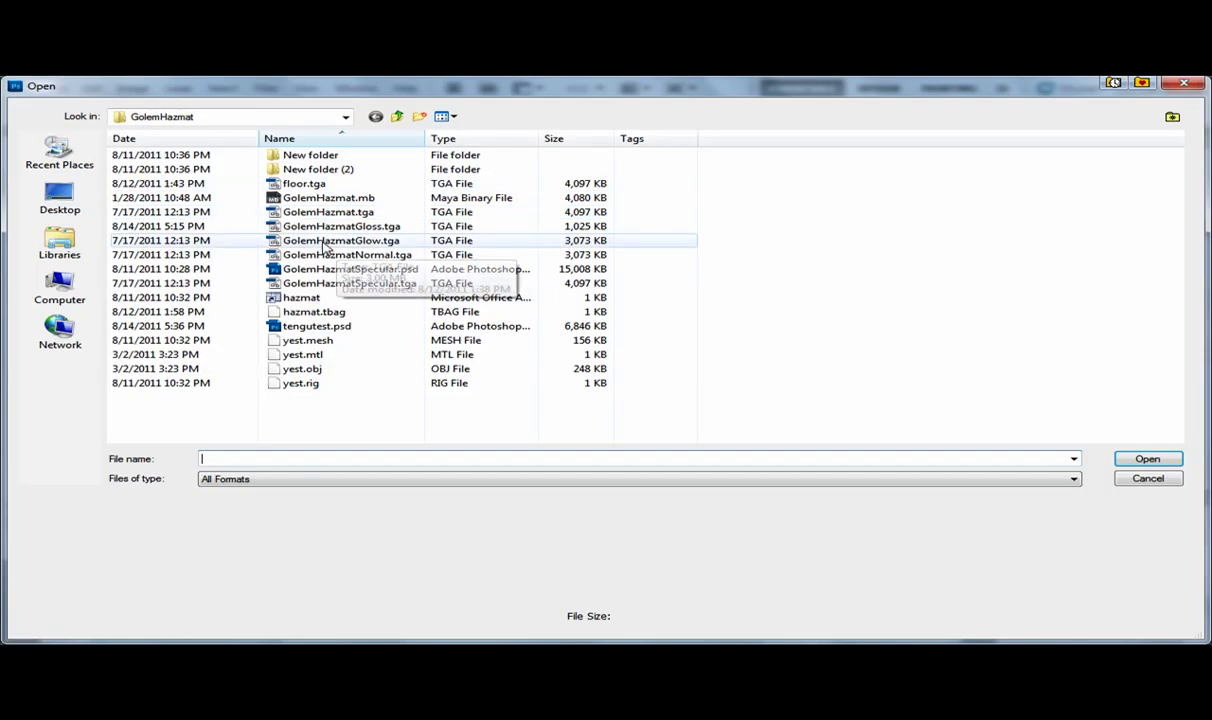
pyautogui.doubleClick(309, 211)
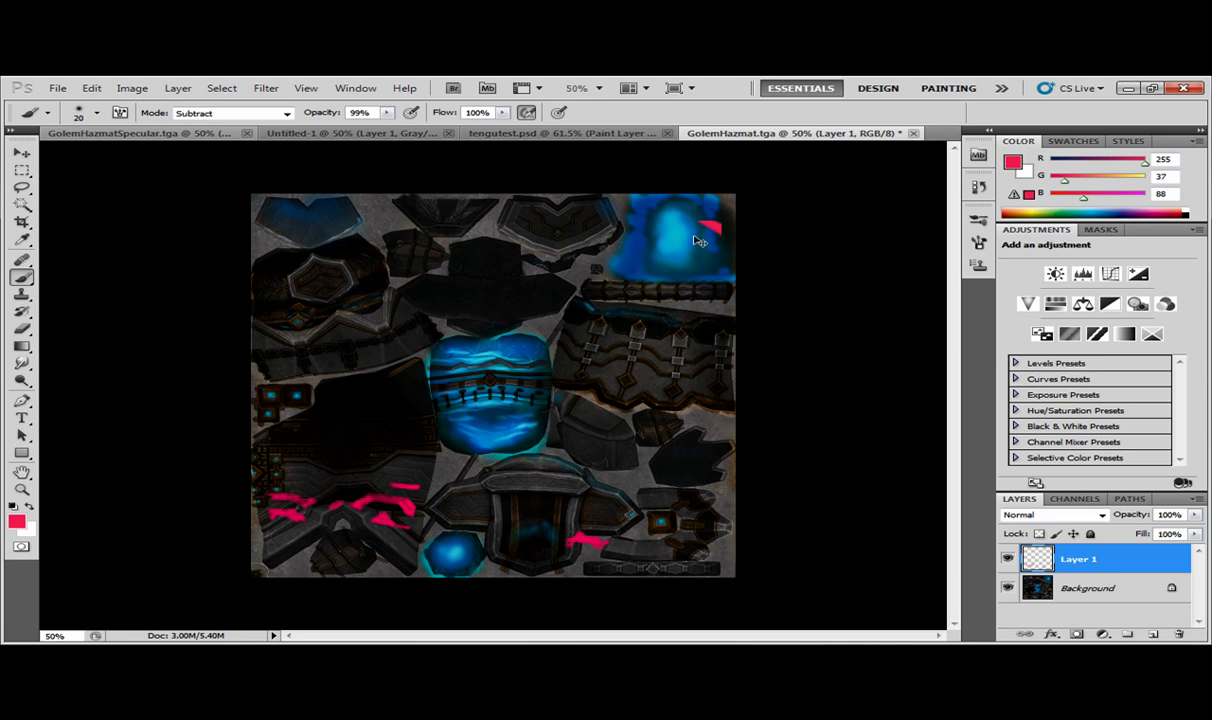
pyautogui.keyDown('ctrl'); pyautogui.moveTo(706, 224); pyautogui.dragTo(718, 198); pyautogui.keyUp('ctrl')
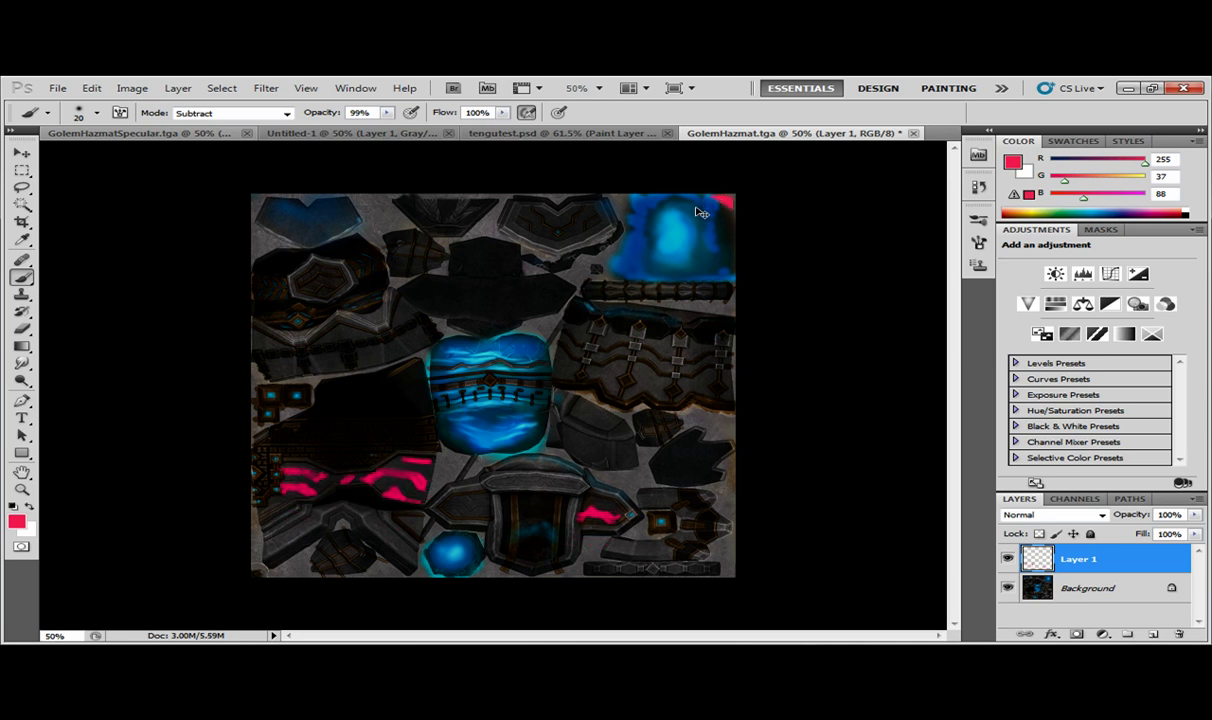
# Align the pasted layer's pink corner mark exactly with the upper-right corner of the texture.
pyautogui.hotkey('ctrl', '+')
pyautogui.hotkey('ctrl', '+')
pyautogui.press('m')
pyautogui.moveTo(552, 579); pyautogui.dragTo(644, 346)
pyautogui.hotkey('ctrl', '+')
pyautogui.moveTo(768, 265)
pyautogui.mouseDown()
pyautogui.moveTo(692, 314)
pyautogui.moveTo(658, 393)
pyautogui.moveTo(630, 422)
pyautogui.mouseUp()
pyautogui.press('v')
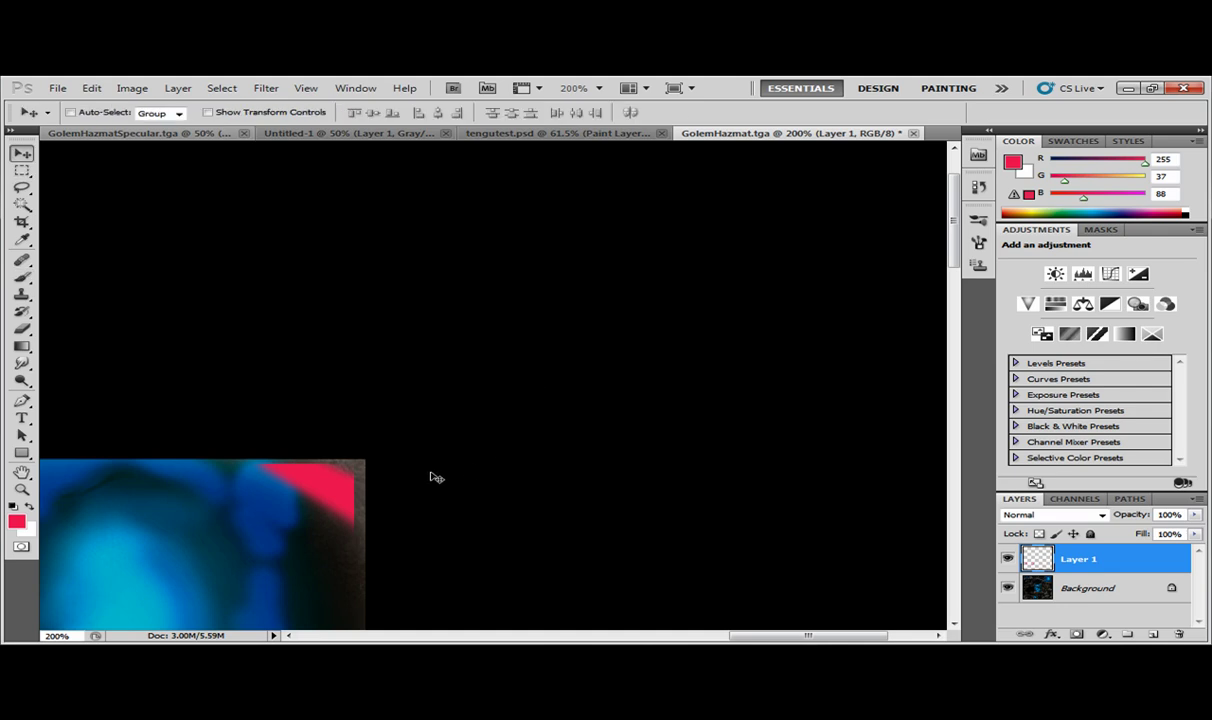
pyautogui.moveTo(358, 488); pyautogui.dragTo(368, 483)
pyautogui.hotkey('ctrl', '0')
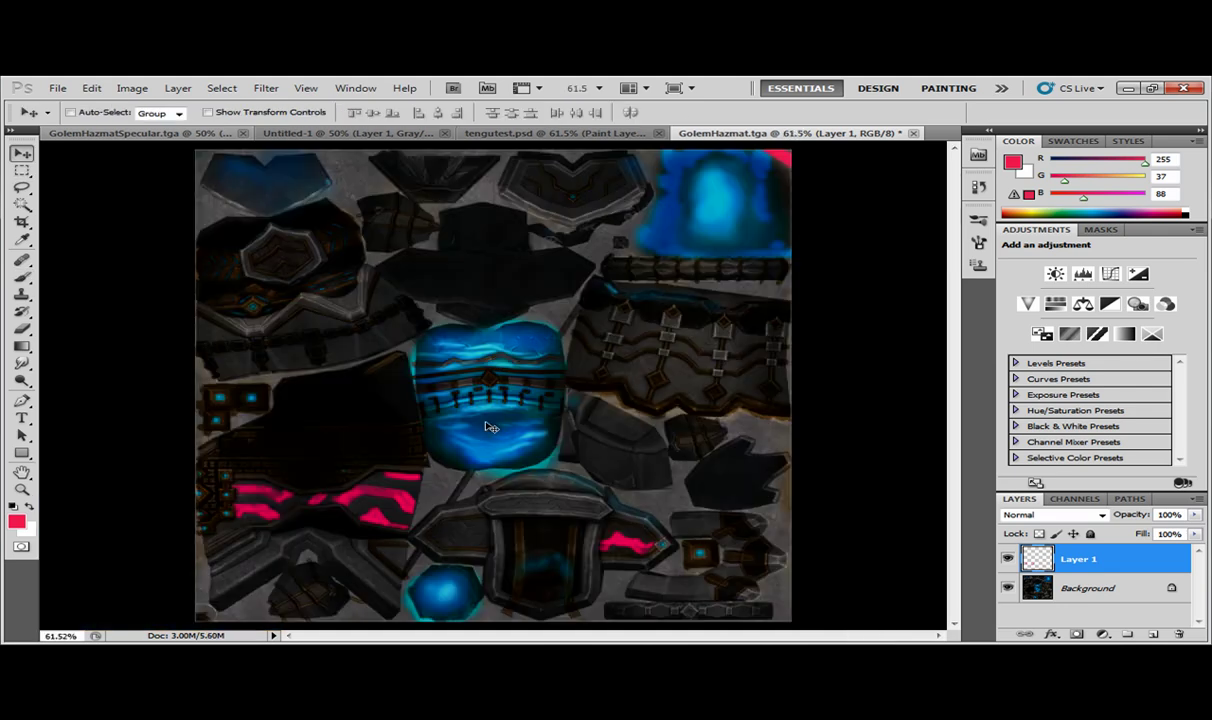
# Check Paint Layer 1's blending in tengutest.psd, and set the pasted layer in GolemHazmat.tga to Darken at 22% opacity.
pyautogui.click(552, 133)
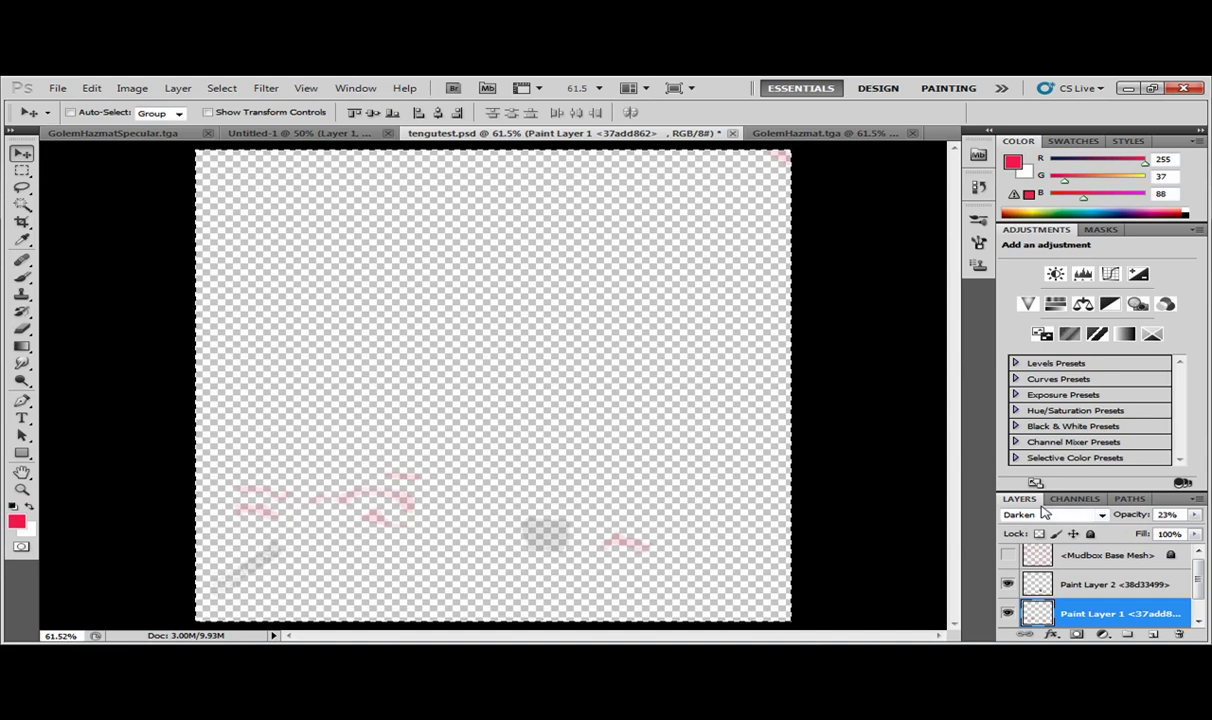
pyautogui.click(800, 133)
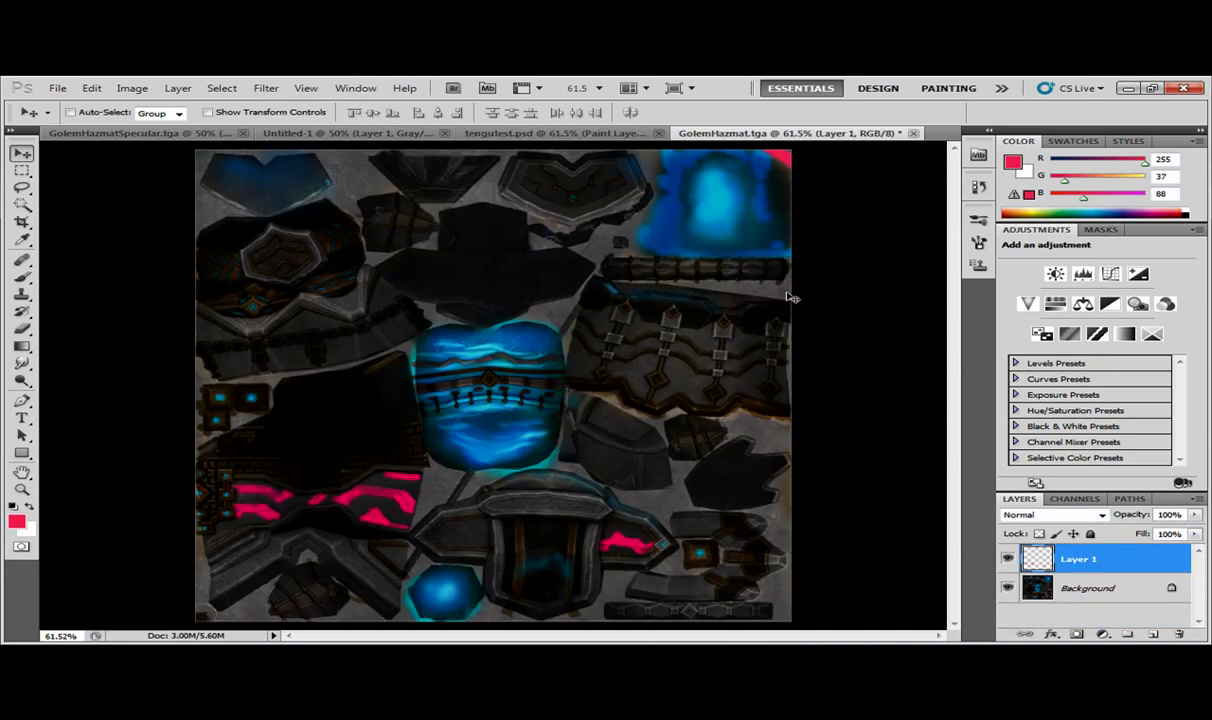
pyautogui.click(1012, 514)
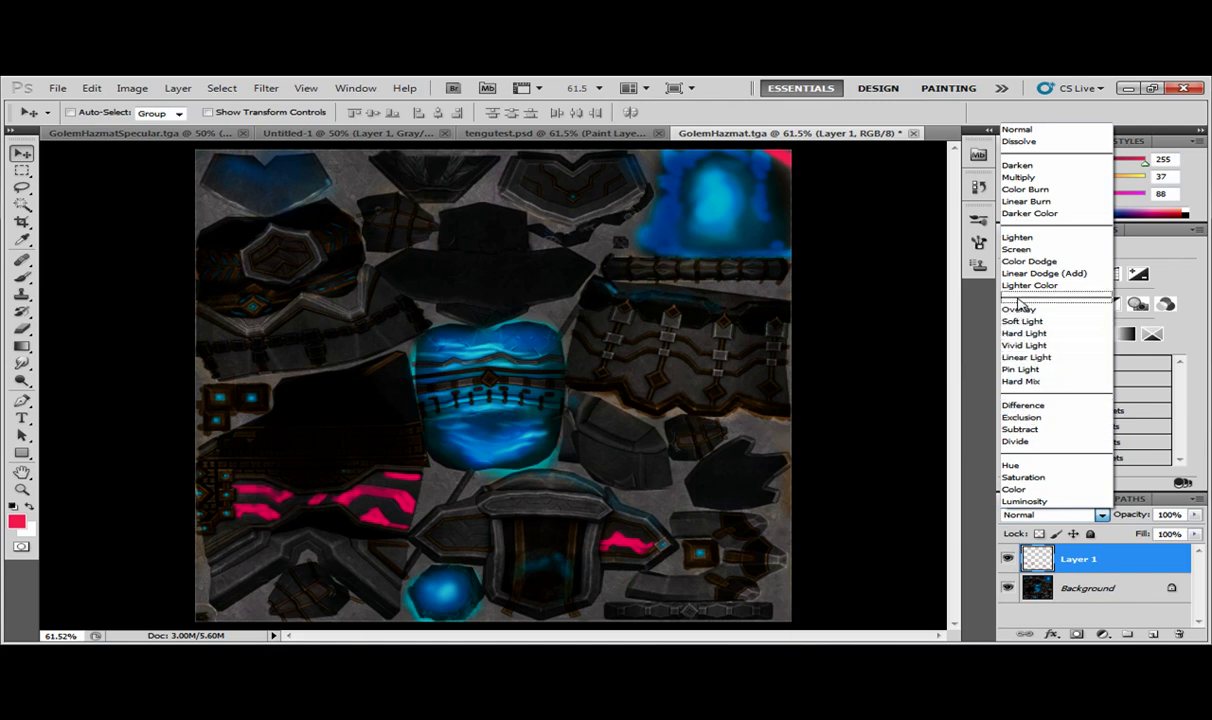
pyautogui.click(1018, 165)
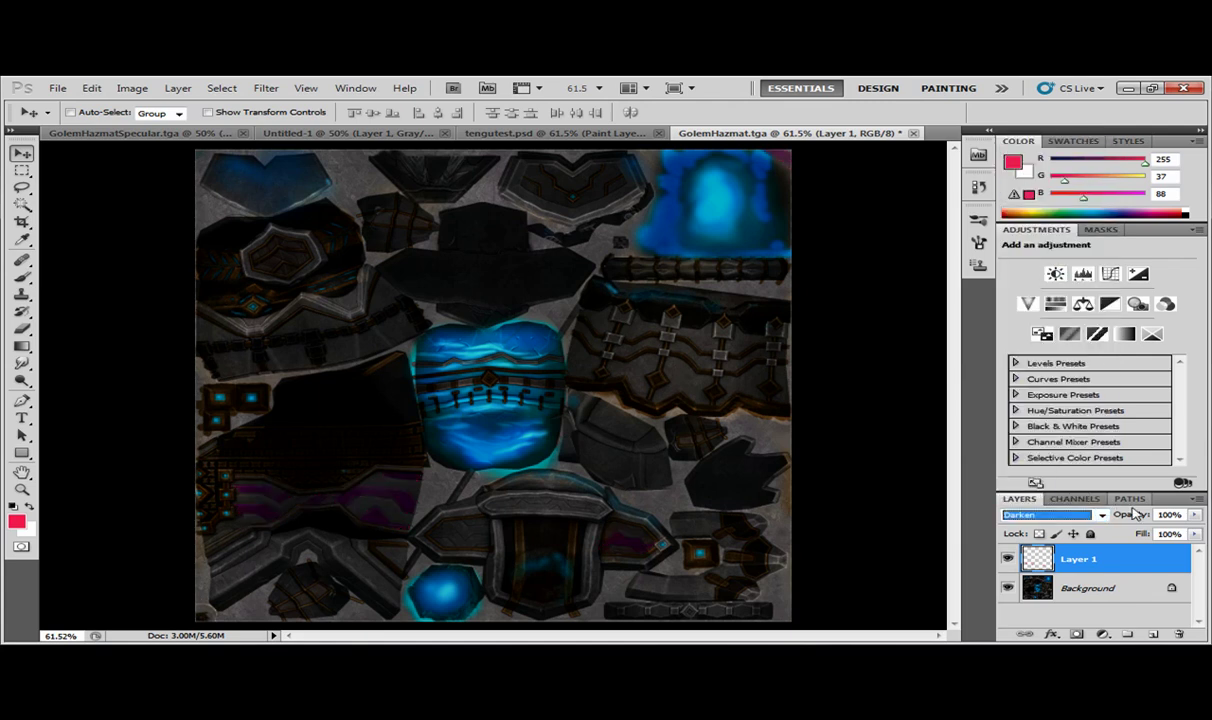
pyautogui.click(1169, 516)
pyautogui.moveTo(1136, 524); pyautogui.dragTo(1072, 533)
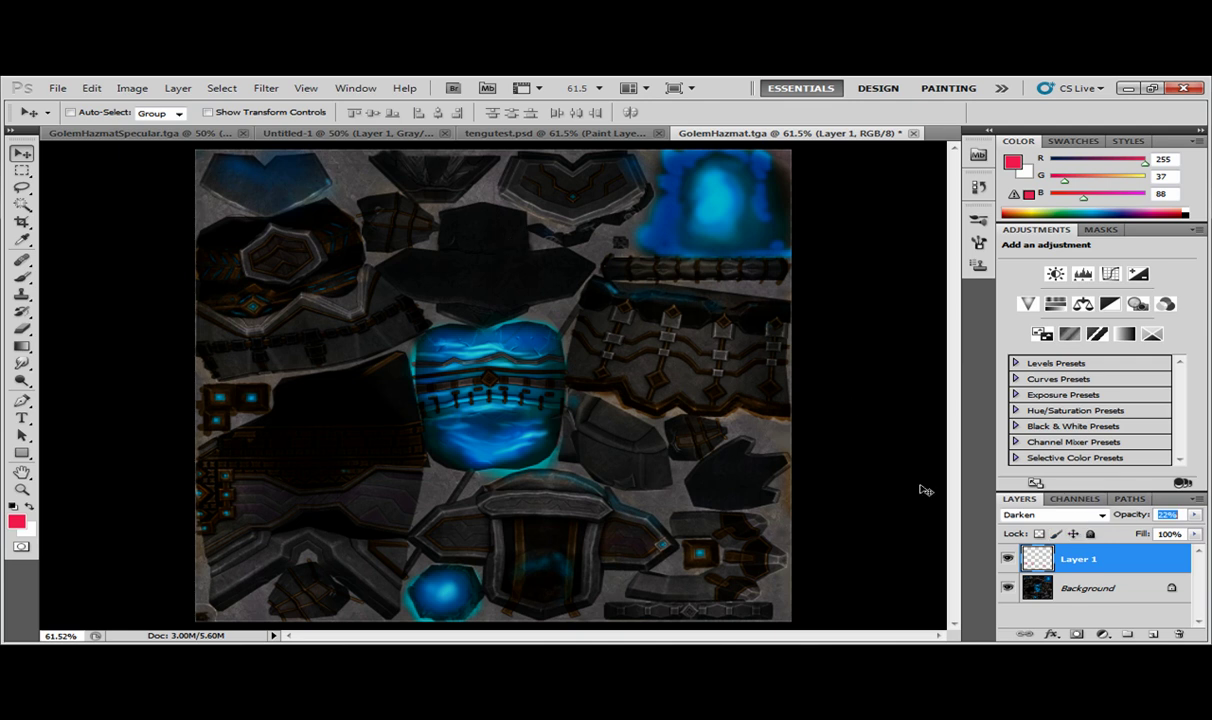
# Compare the texture with the pasted layer shown and hidden, looking closely at the armor bands.
pyautogui.click(1008, 559)
pyautogui.click(1009, 561)
pyautogui.hotkey('ctrl', '+')
pyautogui.hotkey('ctrl', '+')
pyautogui.hotkey('ctrl', '+')
pyautogui.moveTo(568, 476); pyautogui.dragTo(679, 373)
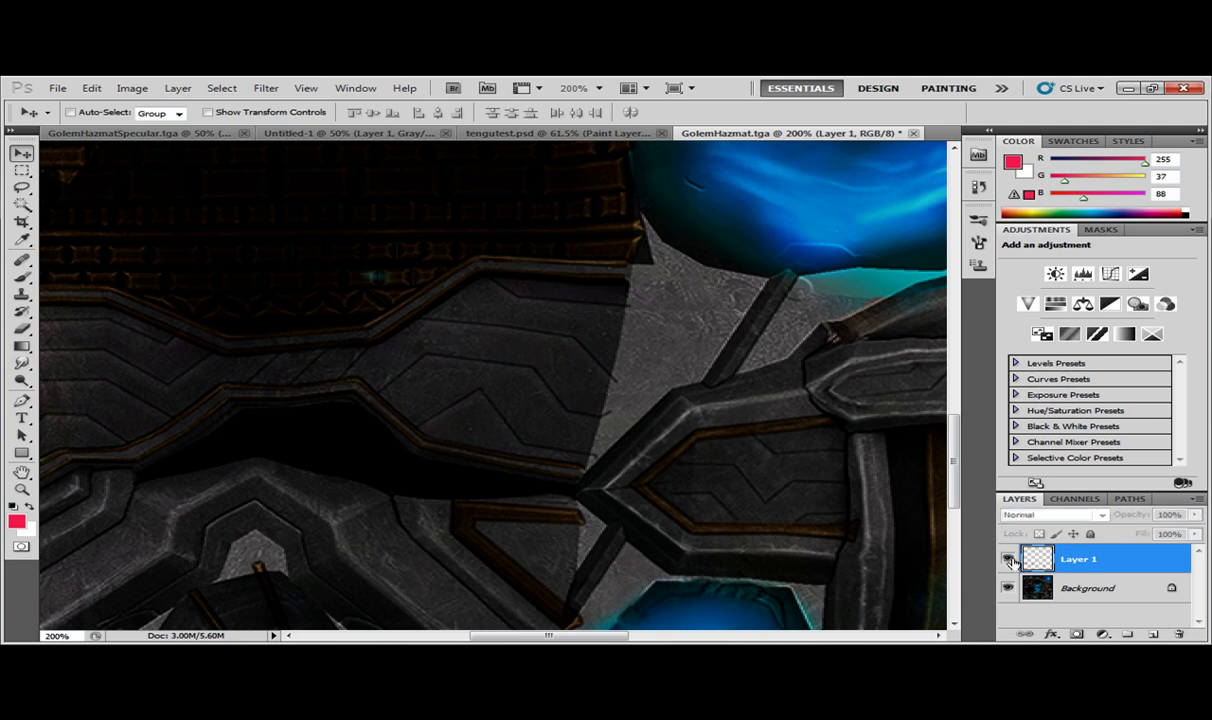
pyautogui.hotkey('ctrl', '0')
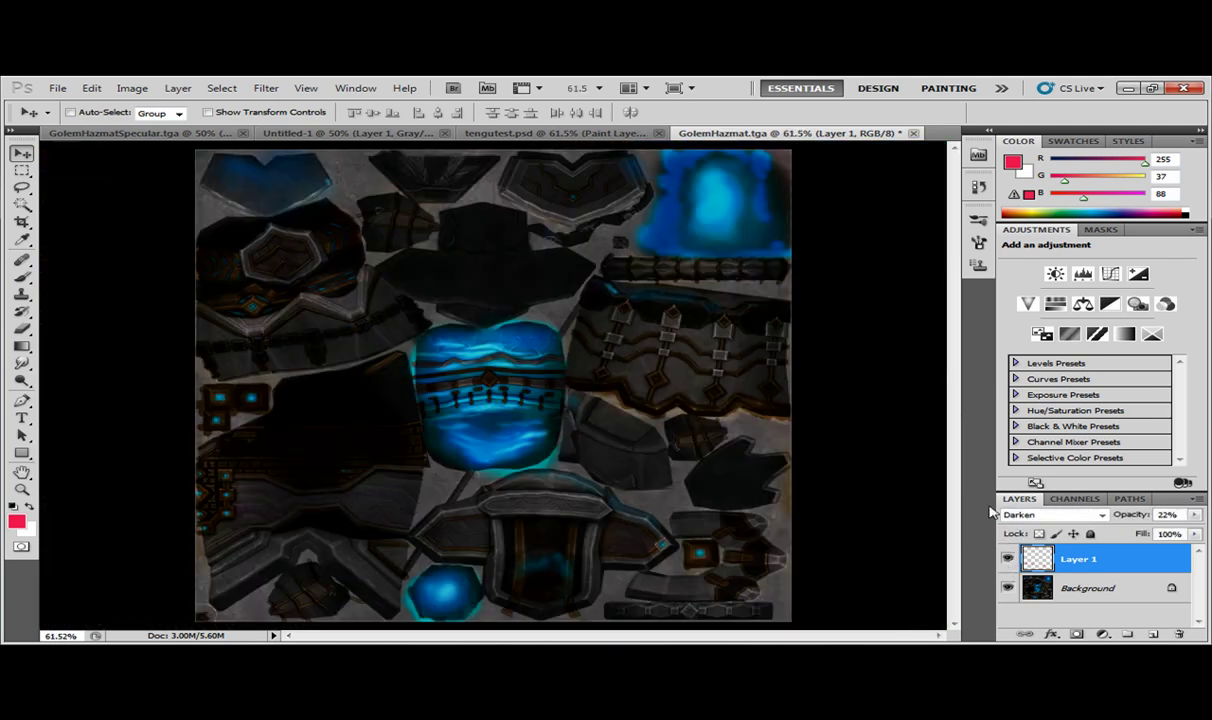
# In tengutest.psd, add a pink corner mark to Paint Layer 2 and copy the layer's content.
pyautogui.click(610, 133)
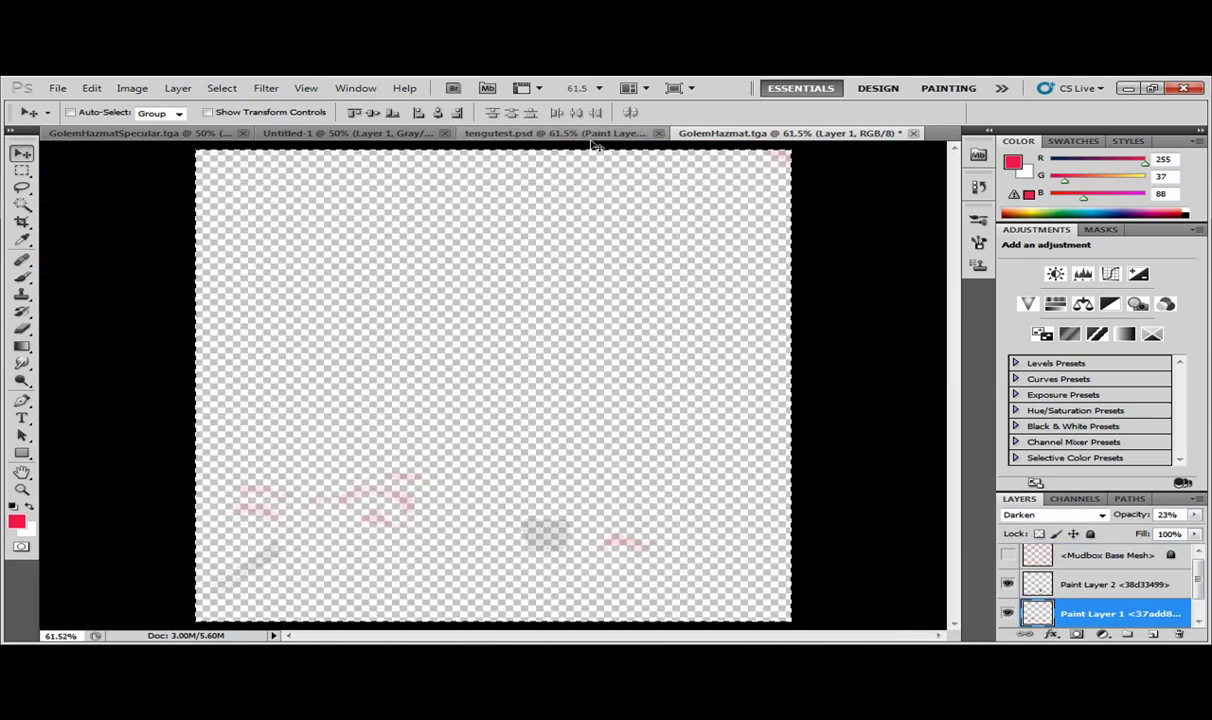
pyautogui.click(1077, 590)
pyautogui.click(1027, 555)
pyautogui.click(1007, 588)
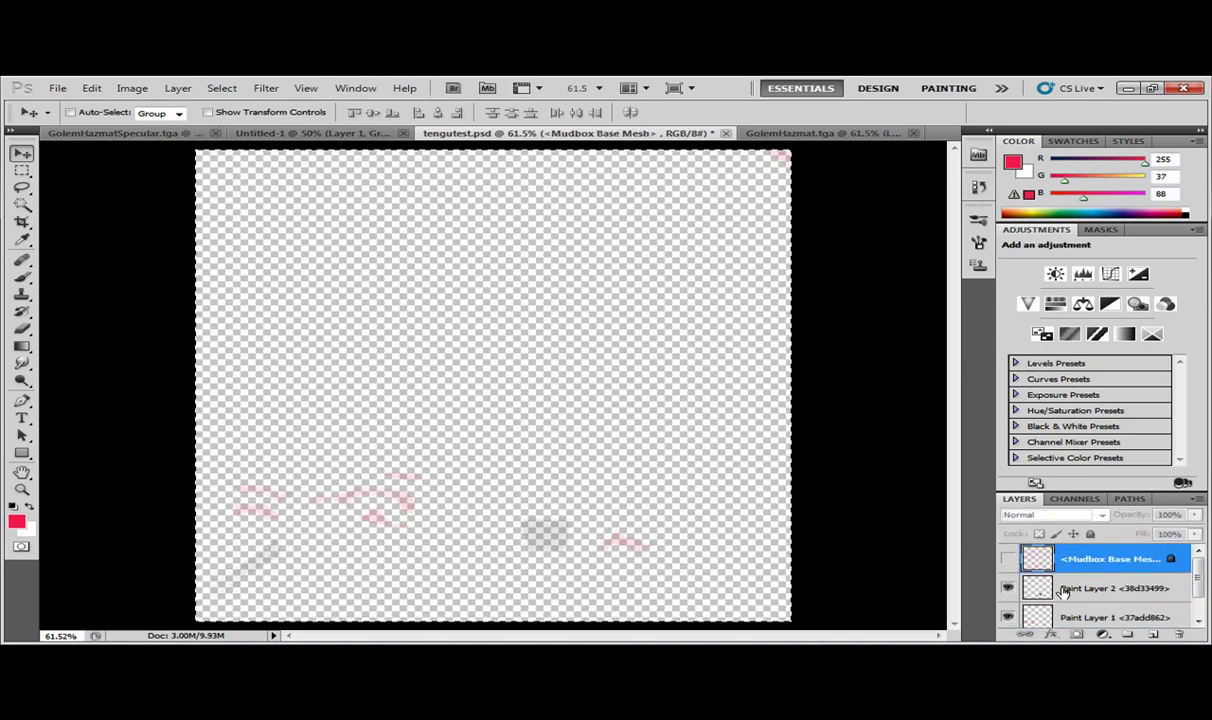
pyautogui.hotkey('alt', '[')
pyautogui.press('b')
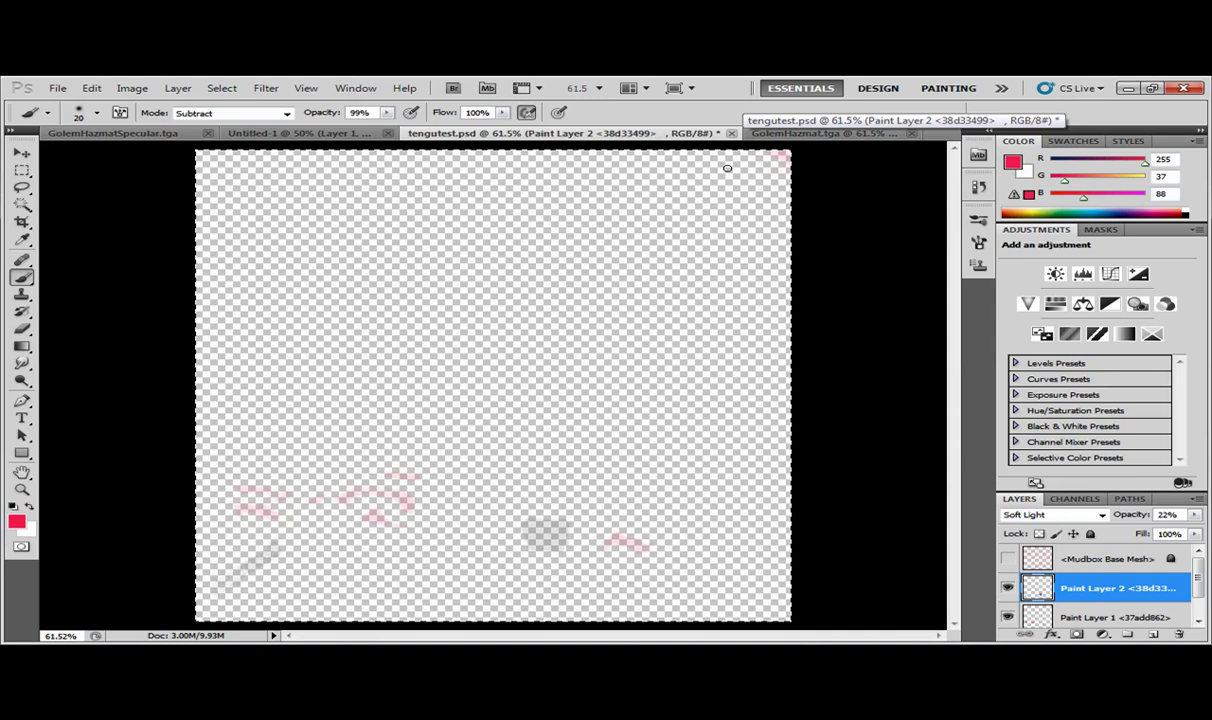
pyautogui.hotkey('ctrl', 'shift', 'alt', 'n')
# Paste the copied Paint Layer 2 into GolemHazmat.tga as a new layer and move it toward the upper-right corner.
pyautogui.click(798, 135)
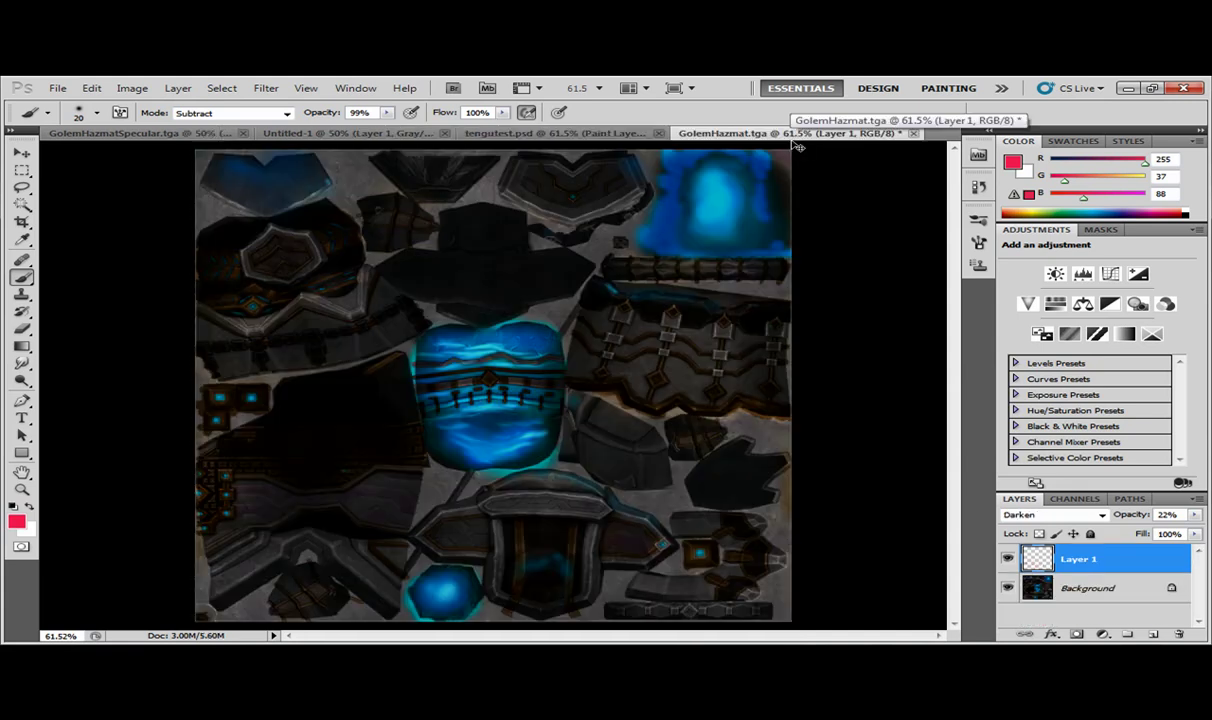
pyautogui.hotkey('ctrl', 'z')
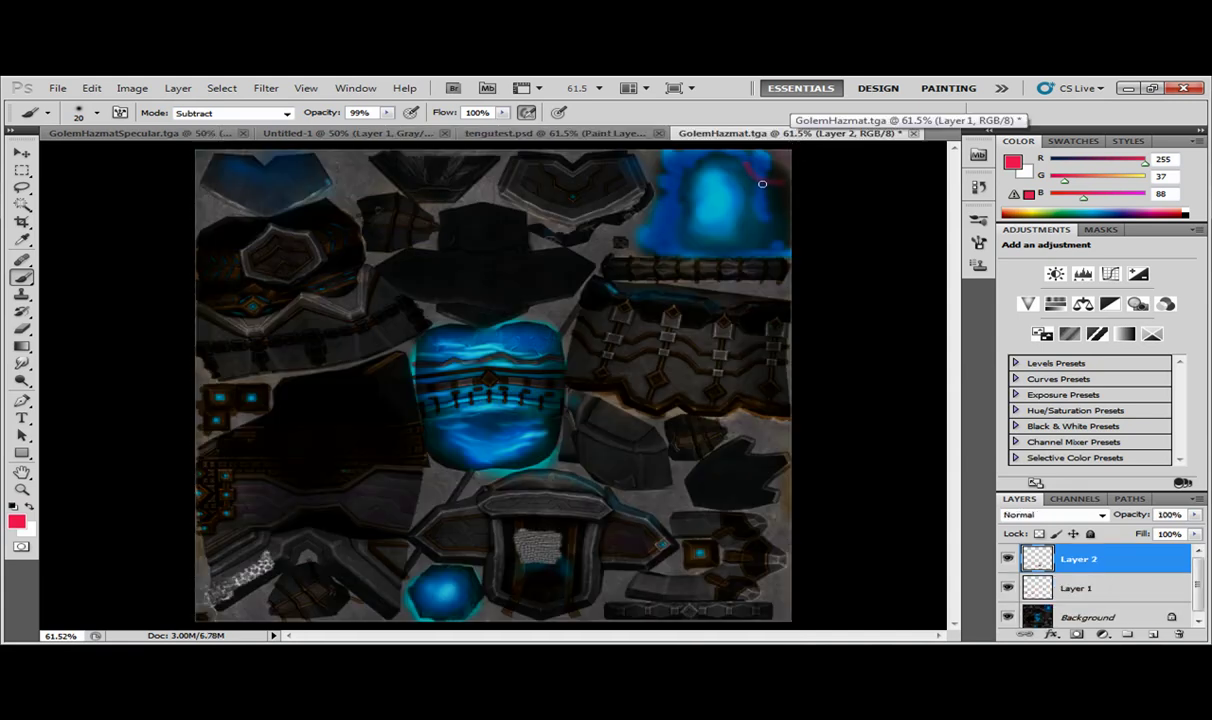
pyautogui.press('v')
pyautogui.moveTo(765, 182); pyautogui.dragTo(776, 170)
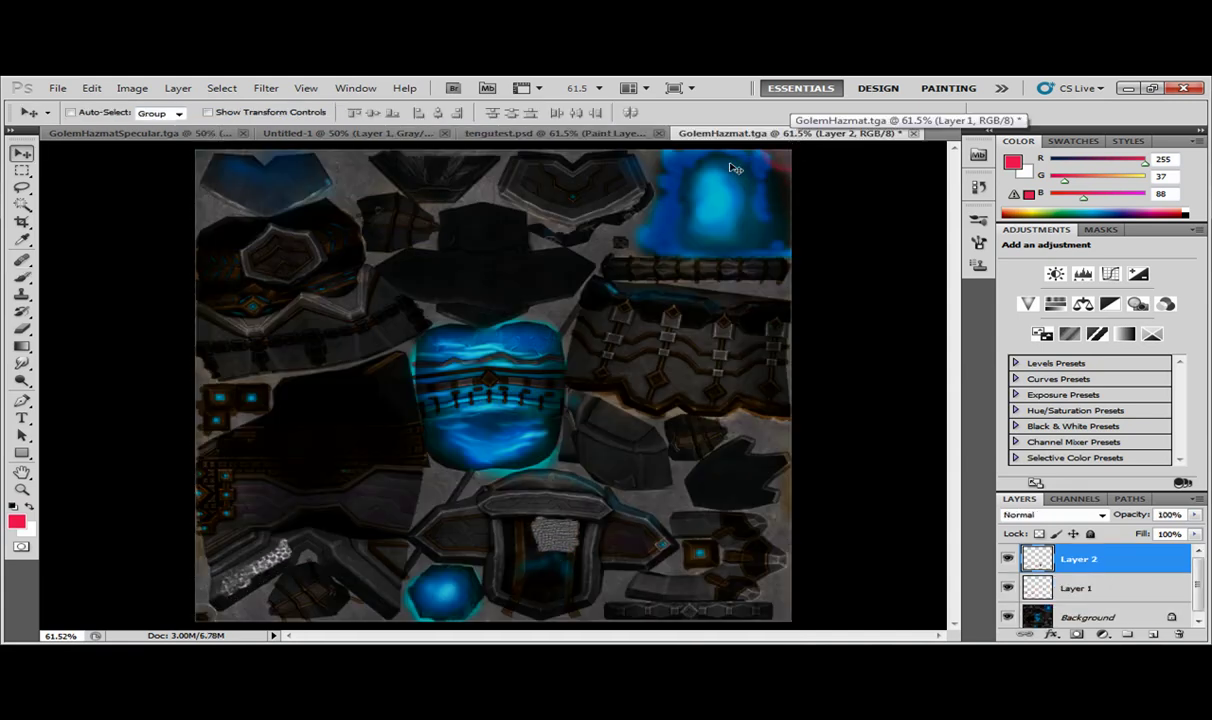
# Set Layer 2 in GolemHazmat.tga to Soft Light and compare the cracked armor area with the layer hidden and shown.
pyautogui.click(1053, 514)
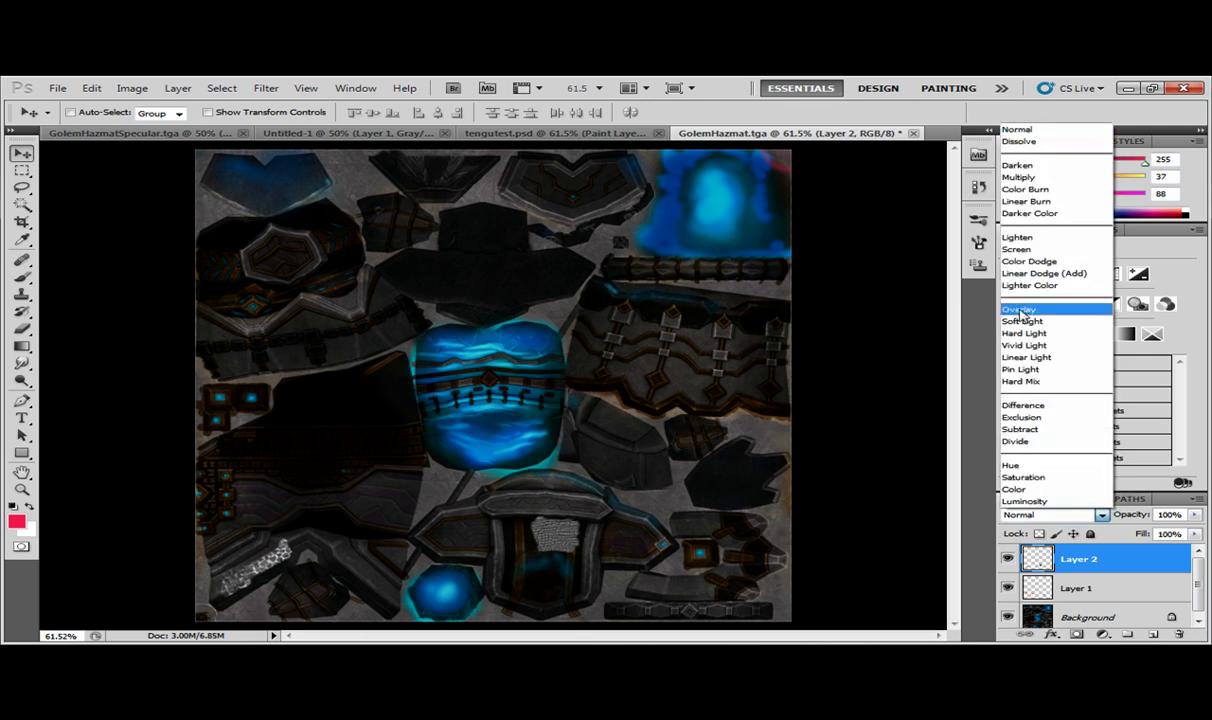
pyautogui.click(988, 308)
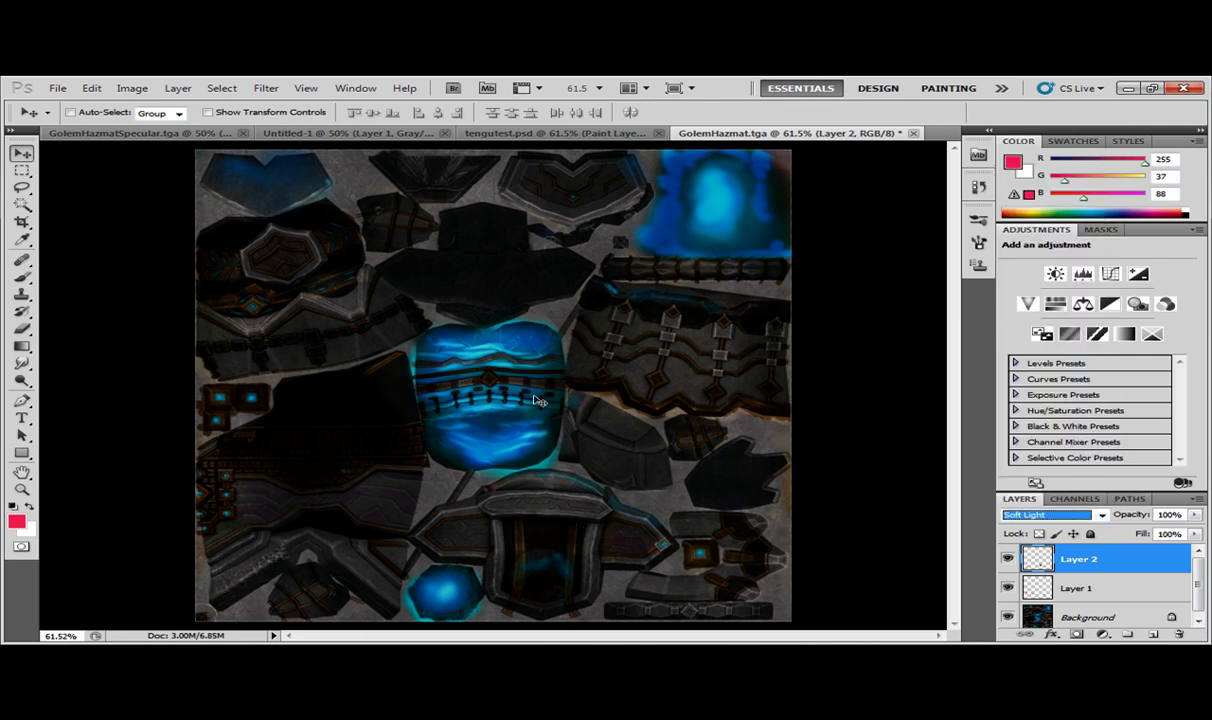
pyautogui.hotkey('ctrl', '+')
pyautogui.hotkey('ctrl', '+')
pyautogui.hotkey('ctrl', '+')
pyautogui.moveTo(510, 414); pyautogui.dragTo(676, 321)
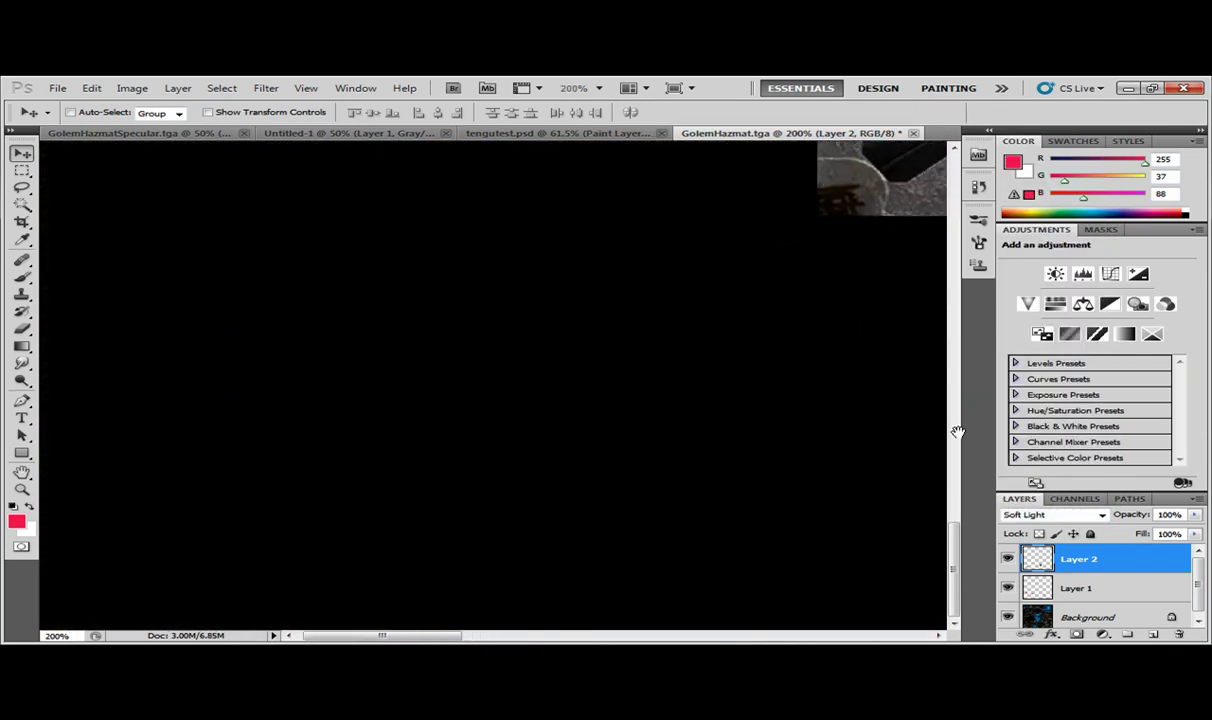
pyautogui.moveTo(957, 431); pyautogui.dragTo(498, 507)
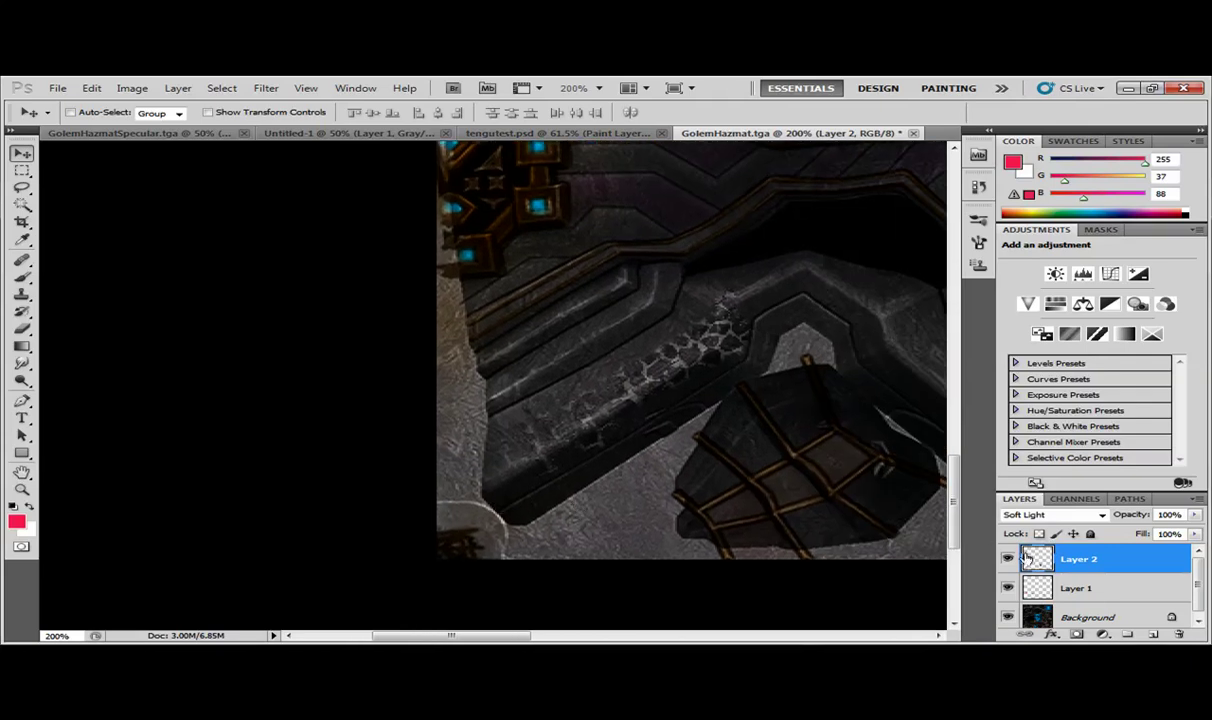
pyautogui.click(1008, 559)
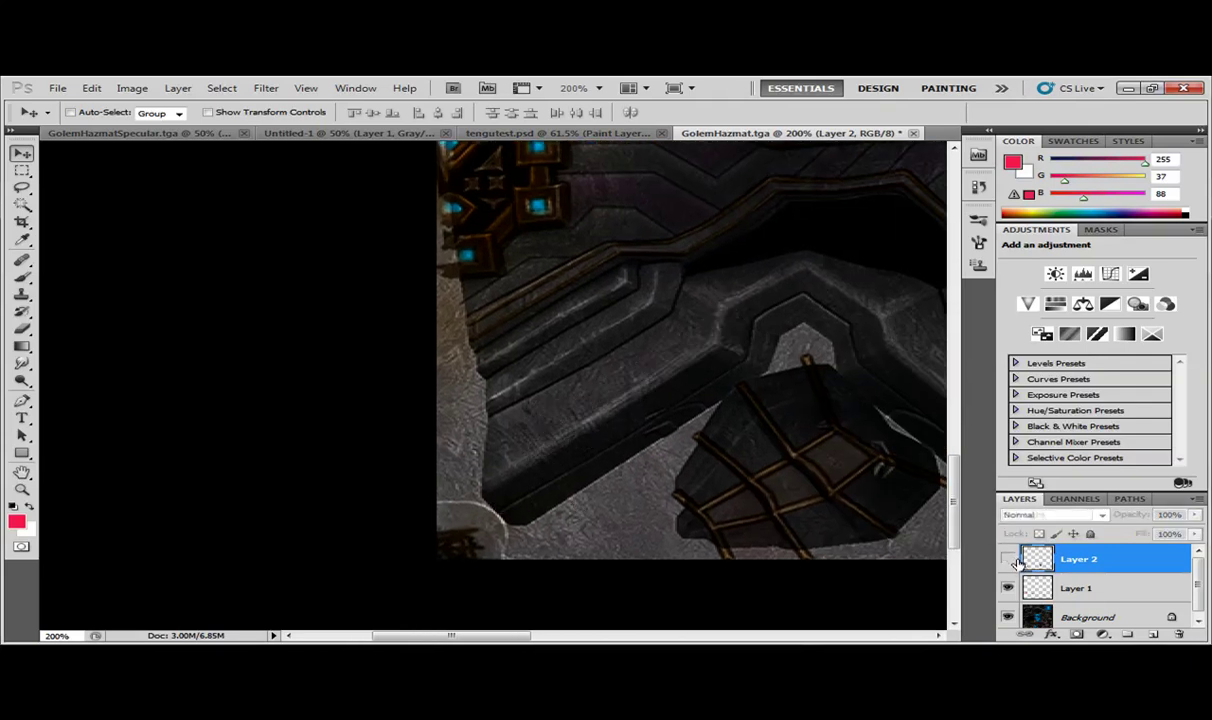
pyautogui.click(1008, 559)
pyautogui.hotkey('ctrl', '0')
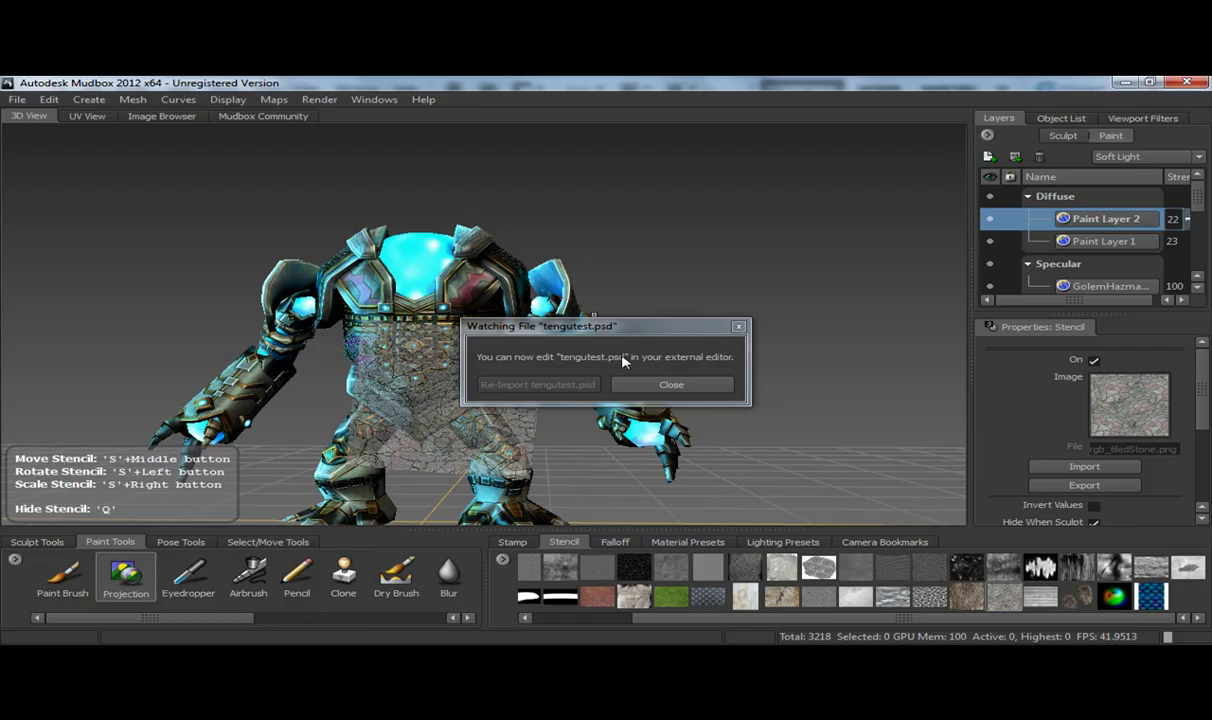
# Switch to Mudbox, dismiss the notice about watching tengutest.psd and turn off the stencil to uncover the golem.
pyautogui.click(668, 385)
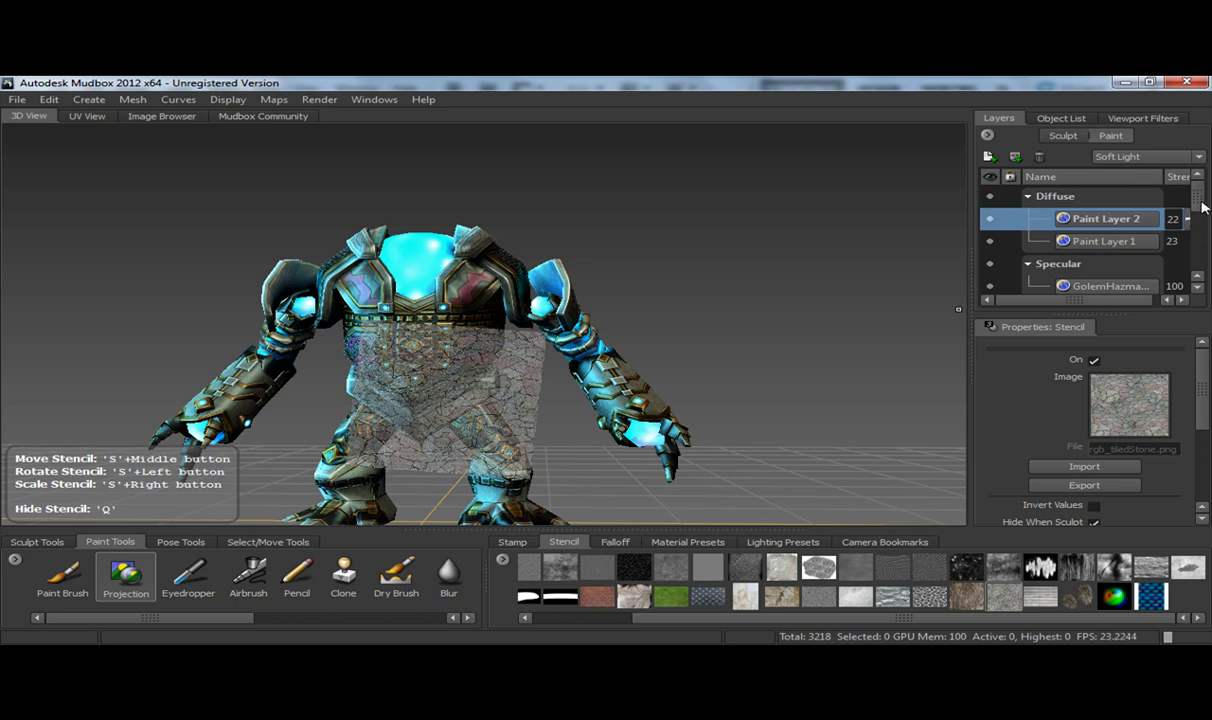
pyautogui.moveTo(1203, 207); pyautogui.dragTo(1203, 241)
pyautogui.scroll(3, 993, 241)
pyautogui.keyDown('alt'); pyautogui.moveTo(700, 232); pyautogui.dragTo(803, 226); pyautogui.keyUp('alt')
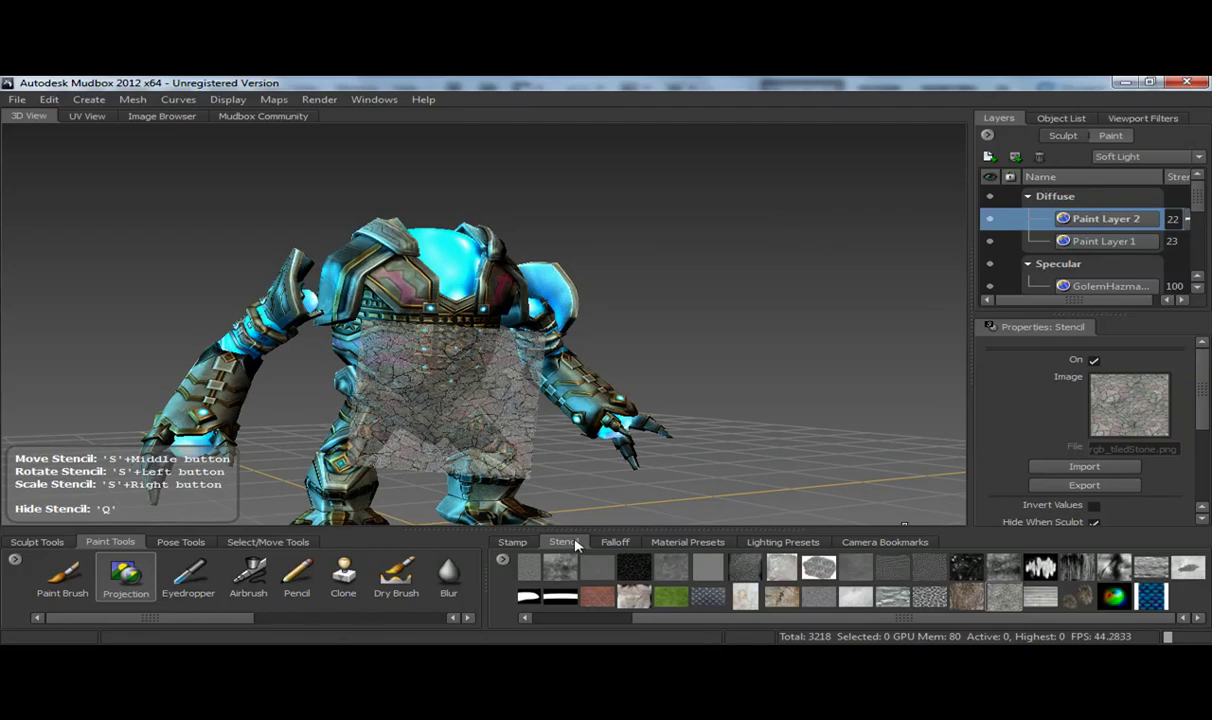
pyautogui.click(1094, 360)
pyautogui.keyDown('alt'); pyautogui.moveTo(680, 250); pyautogui.dragTo(642, 260); pyautogui.keyUp('alt')
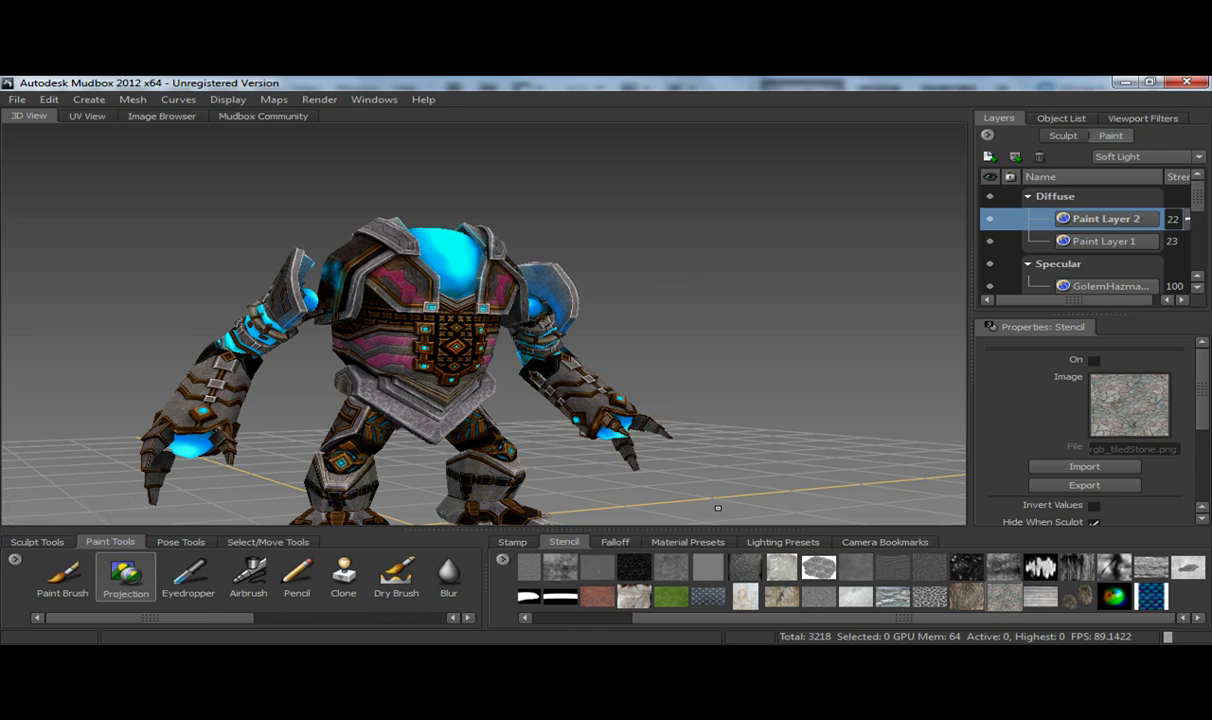
# Try a Projection brush stroke across the golem's lower torso armor without the stencil.
pyautogui.moveTo(671, 385)
pyautogui.keyDown('alt'); pyautogui.mouseDown()
pyautogui.moveTo(690, 410)
pyautogui.moveTo(700, 400)
pyautogui.moveTo(751, 426)
pyautogui.moveTo(728, 444)
pyautogui.mouseUp(); pyautogui.keyUp('alt')
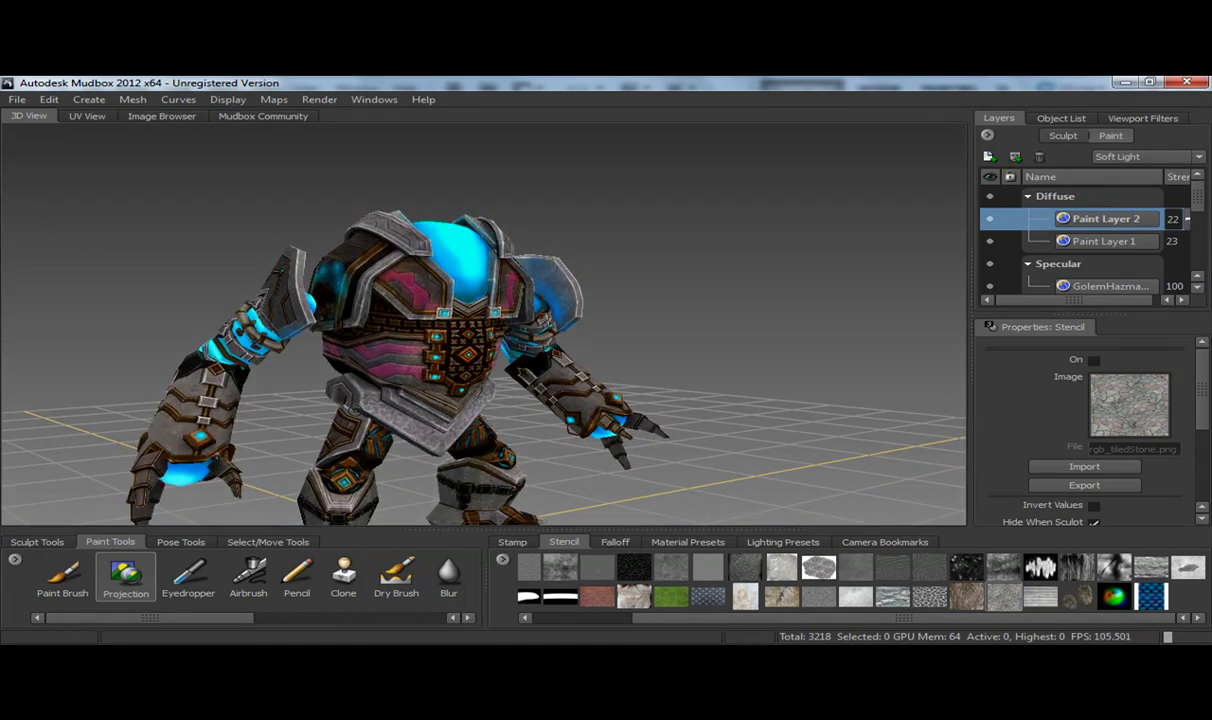
pyautogui.moveTo(350, 380)
pyautogui.mouseDown()
pyautogui.moveTo(405, 366)
pyautogui.moveTo(388, 388)
pyautogui.mouseUp()
pyautogui.keyDown('alt'); pyautogui.moveTo(700, 350); pyautogui.dragTo(651, 329); pyautogui.keyUp('alt')
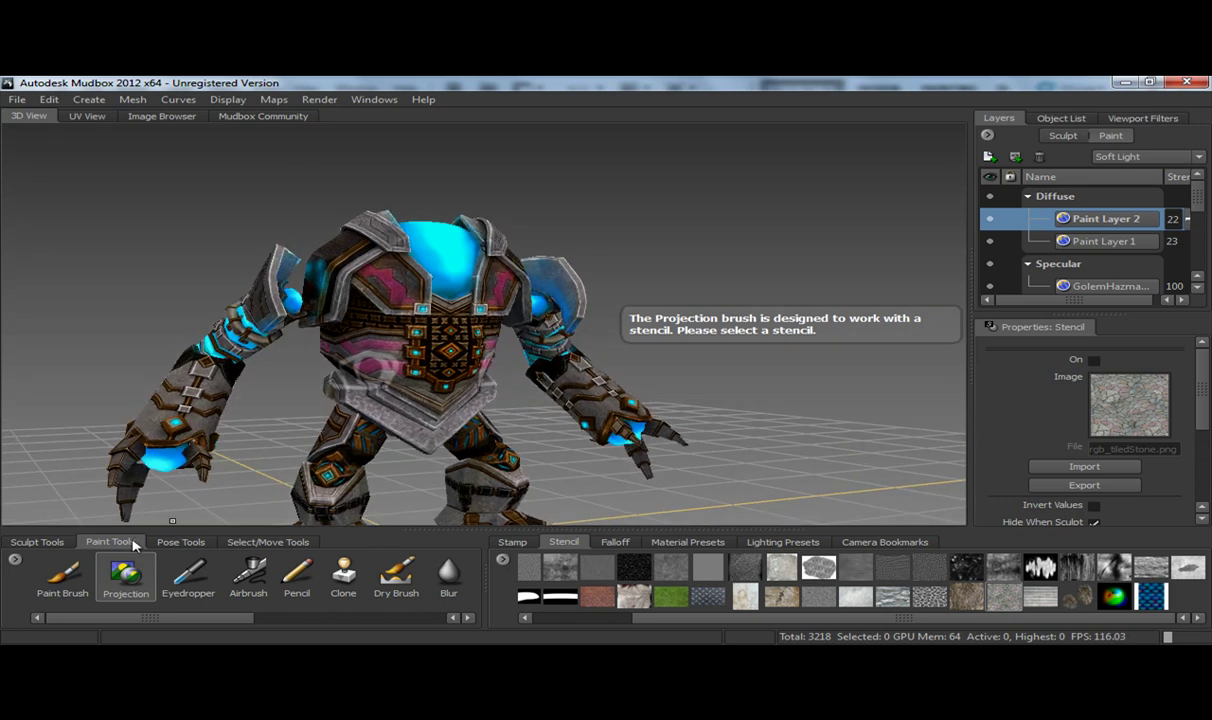
# Paint pink marks on the soles of both of the golem's feet with the Paint Brush.
pyautogui.click(62, 575)
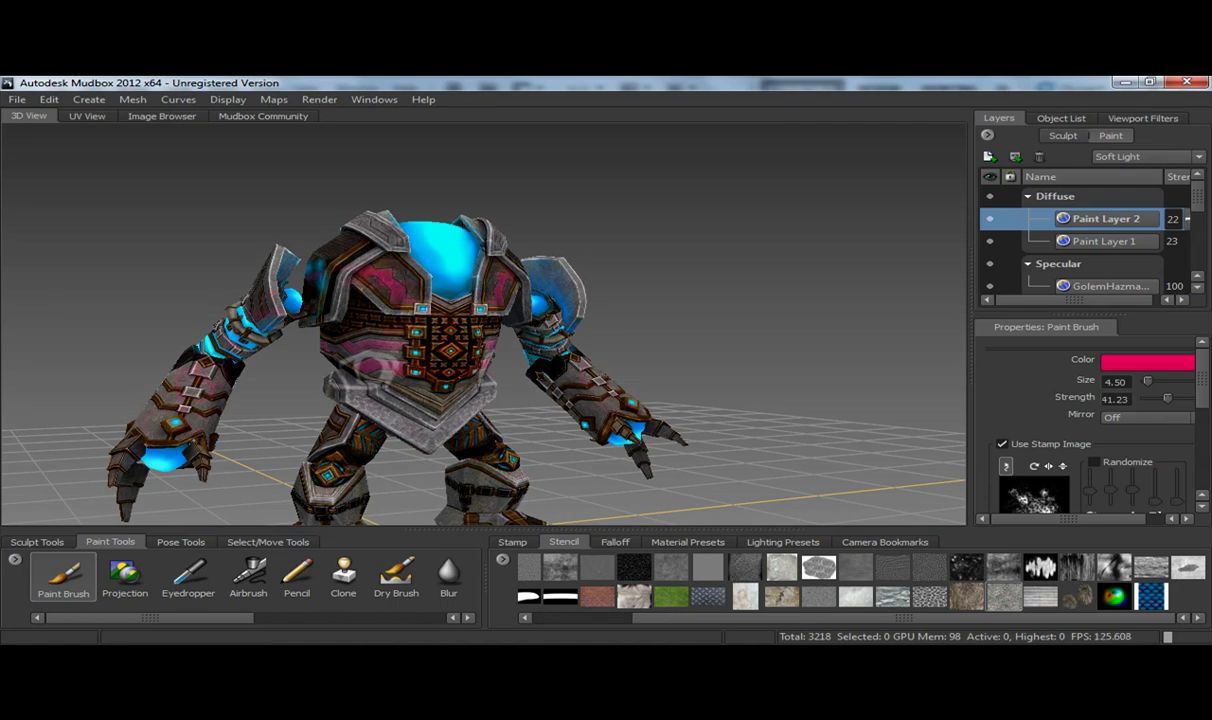
pyautogui.keyDown('alt'); pyautogui.moveTo(398, 425); pyautogui.dragTo(370, 248); pyautogui.keyUp('alt')
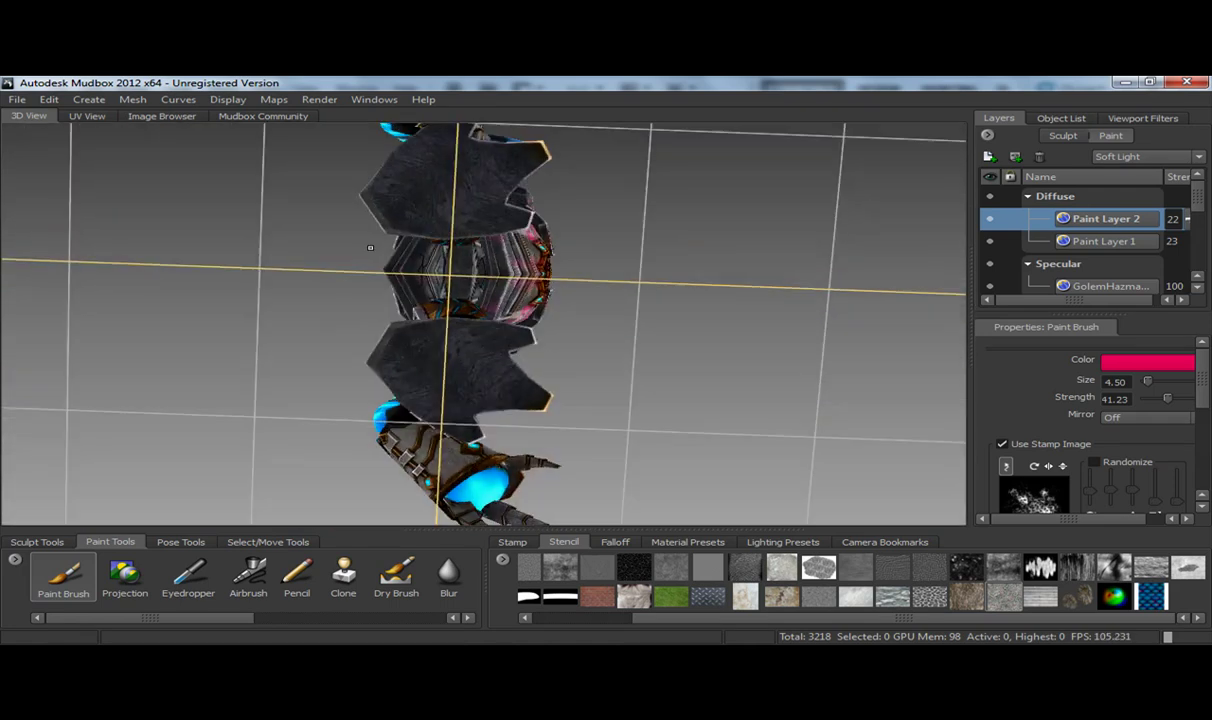
pyautogui.moveTo(440, 190); pyautogui.dragTo(455, 150)
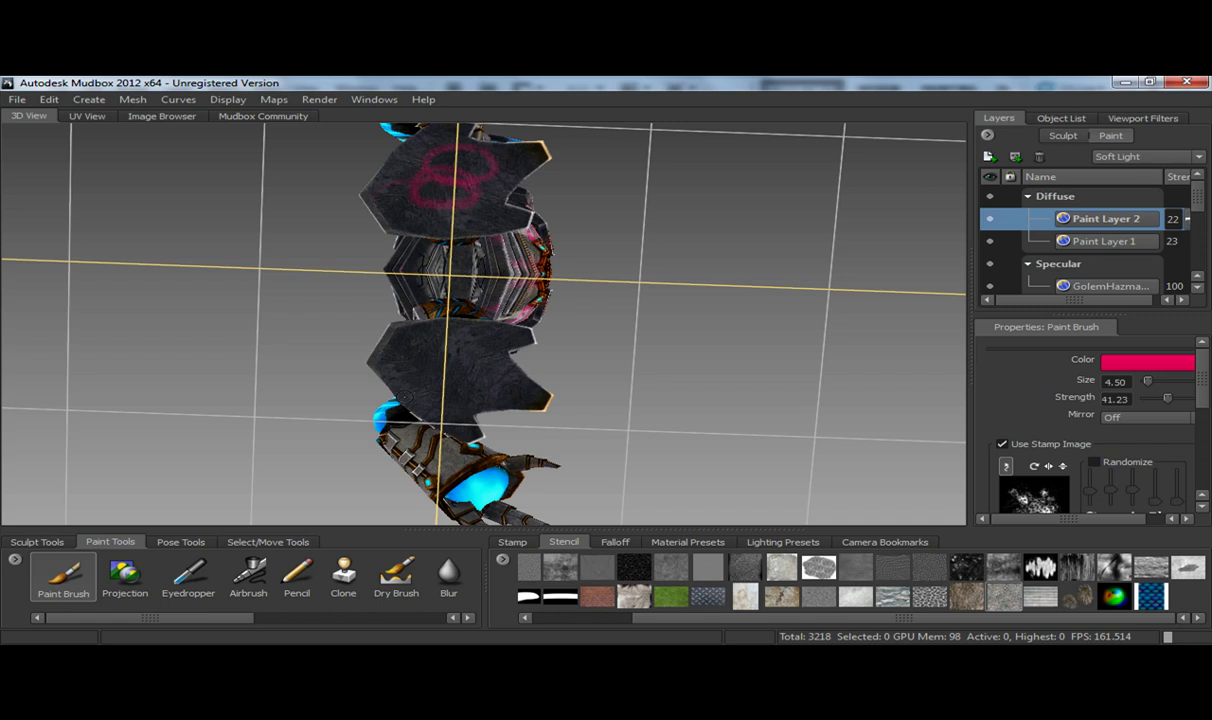
pyautogui.moveTo(440, 392)
pyautogui.mouseDown()
pyautogui.moveTo(400, 376)
pyautogui.moveTo(448, 396)
pyautogui.mouseUp()
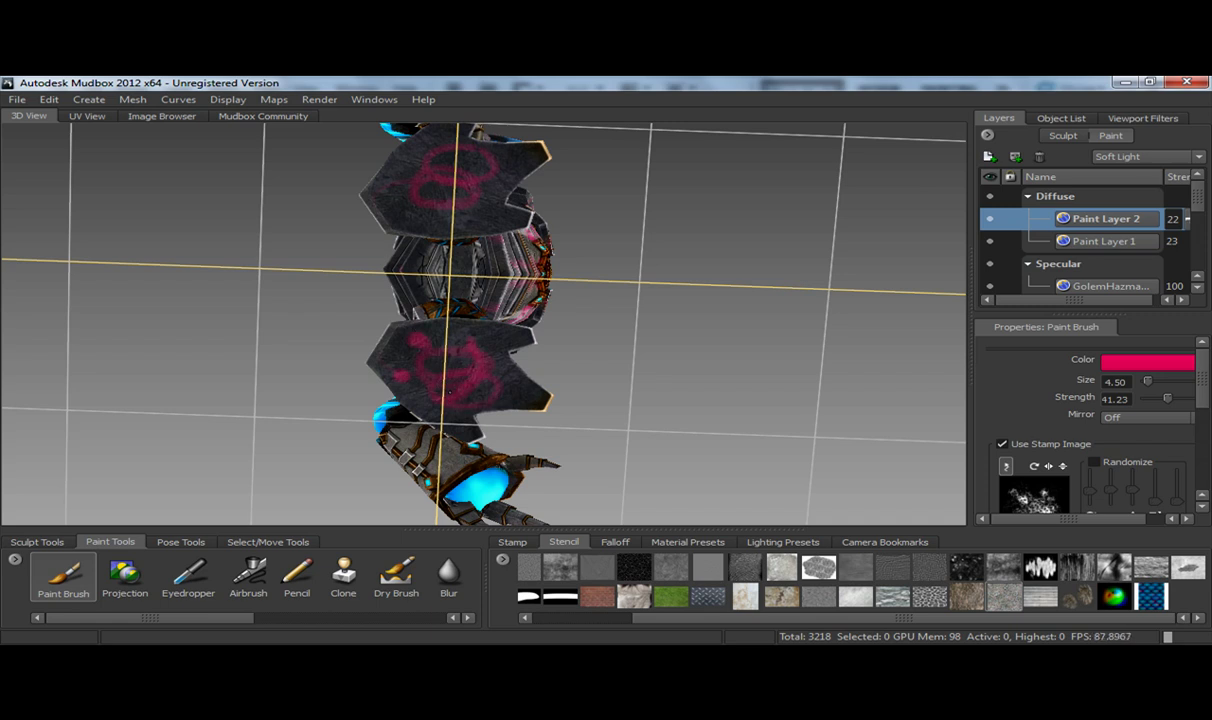
pyautogui.keyDown('alt'); pyautogui.moveTo(460, 388); pyautogui.dragTo(513, 356); pyautogui.keyUp('alt')
# Change the Paint Brush color to a very dark maroon, brush over the sole and raise the strength to 81.80.
pyautogui.click(1160, 360)
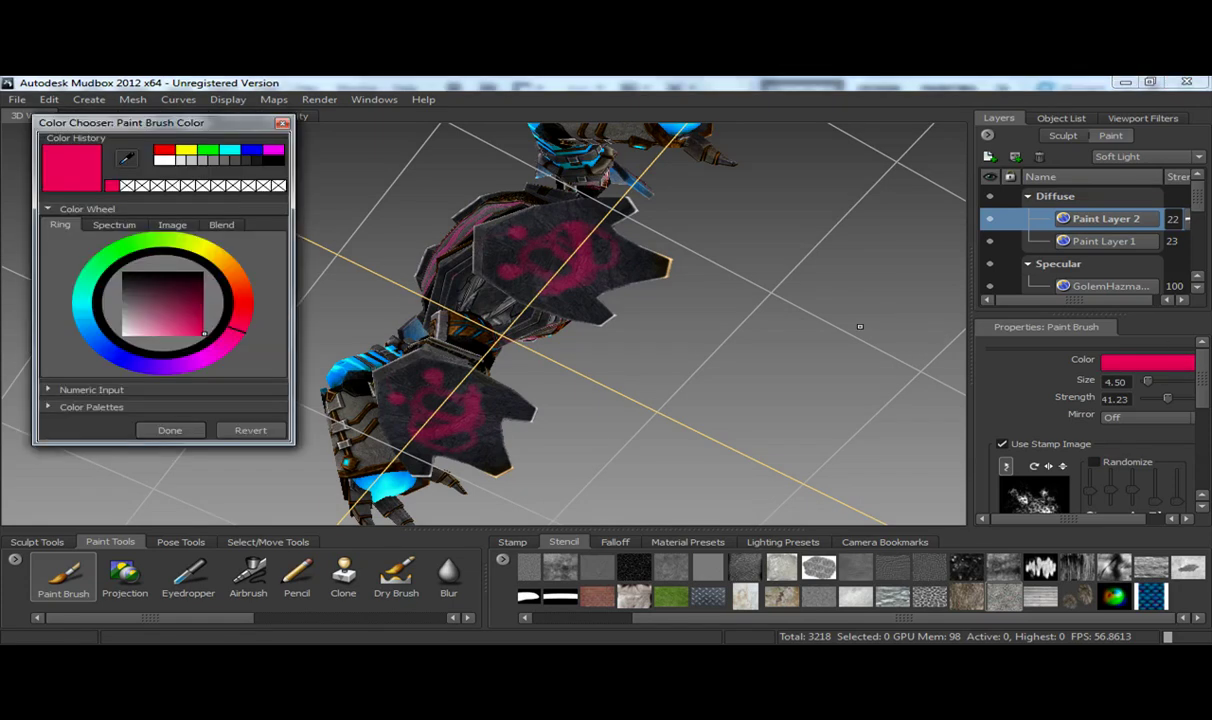
pyautogui.moveTo(140, 328); pyautogui.dragTo(188, 284)
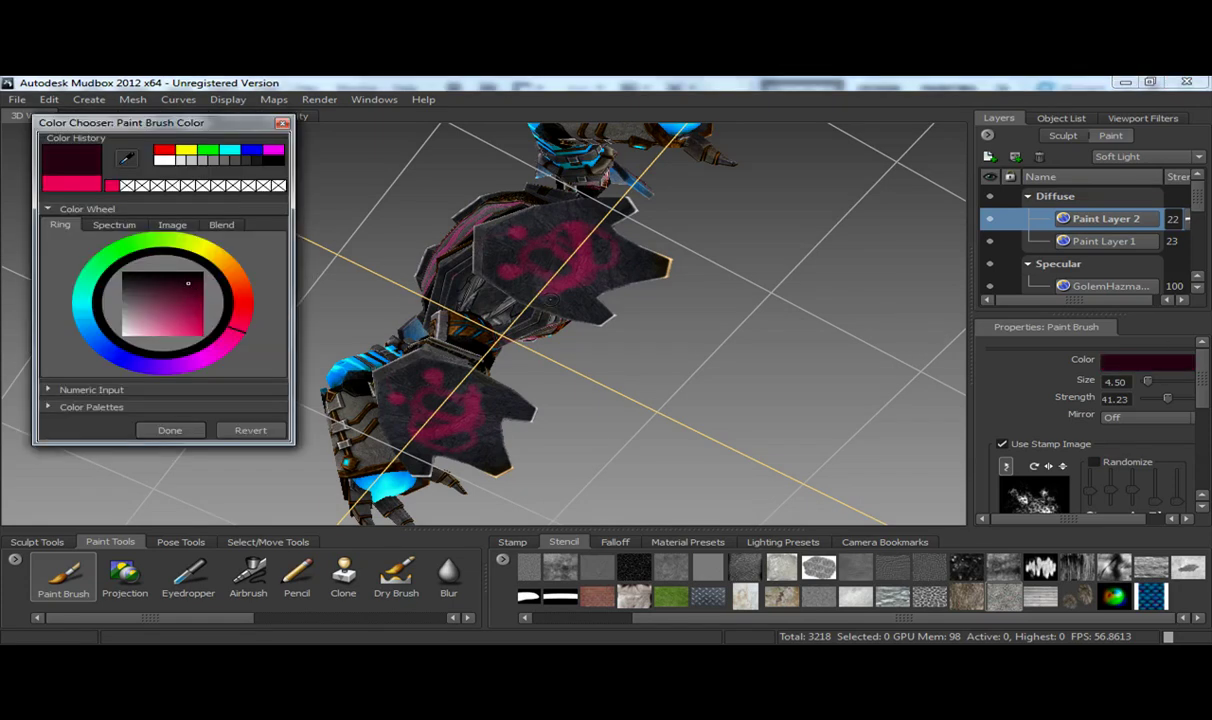
pyautogui.moveTo(552, 298); pyautogui.dragTo(590, 283)
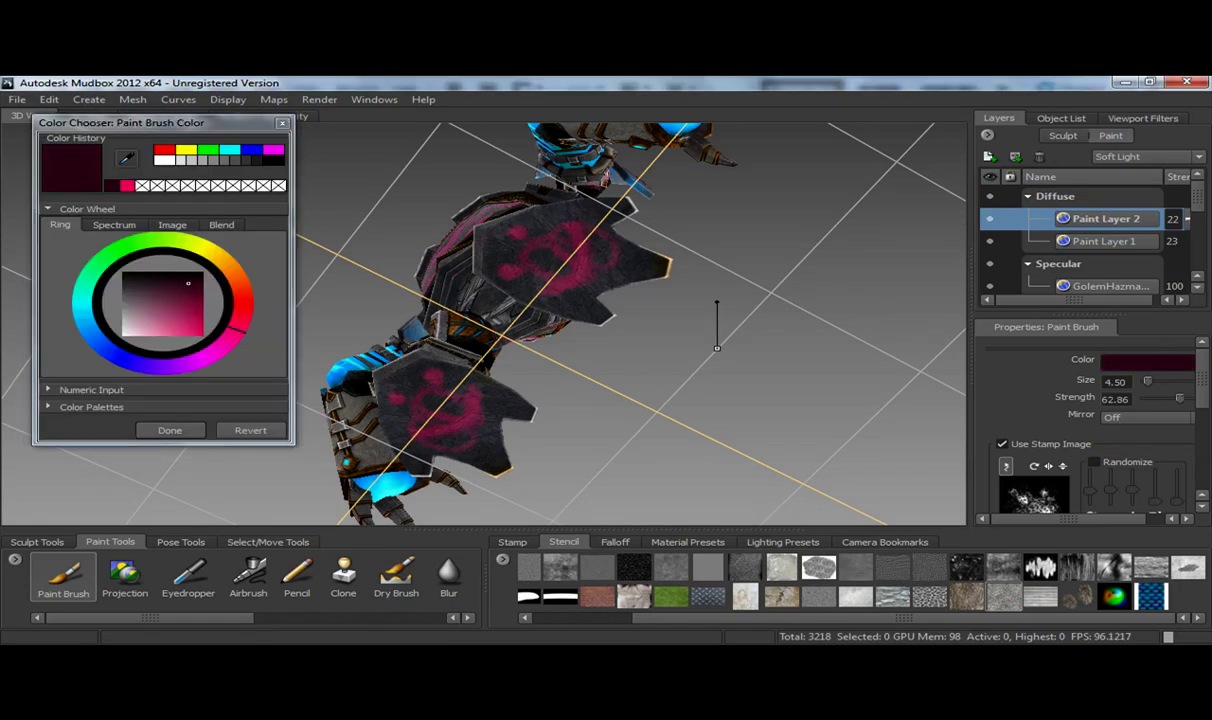
pyautogui.moveTo(717, 348); pyautogui.dragTo(717, 300)
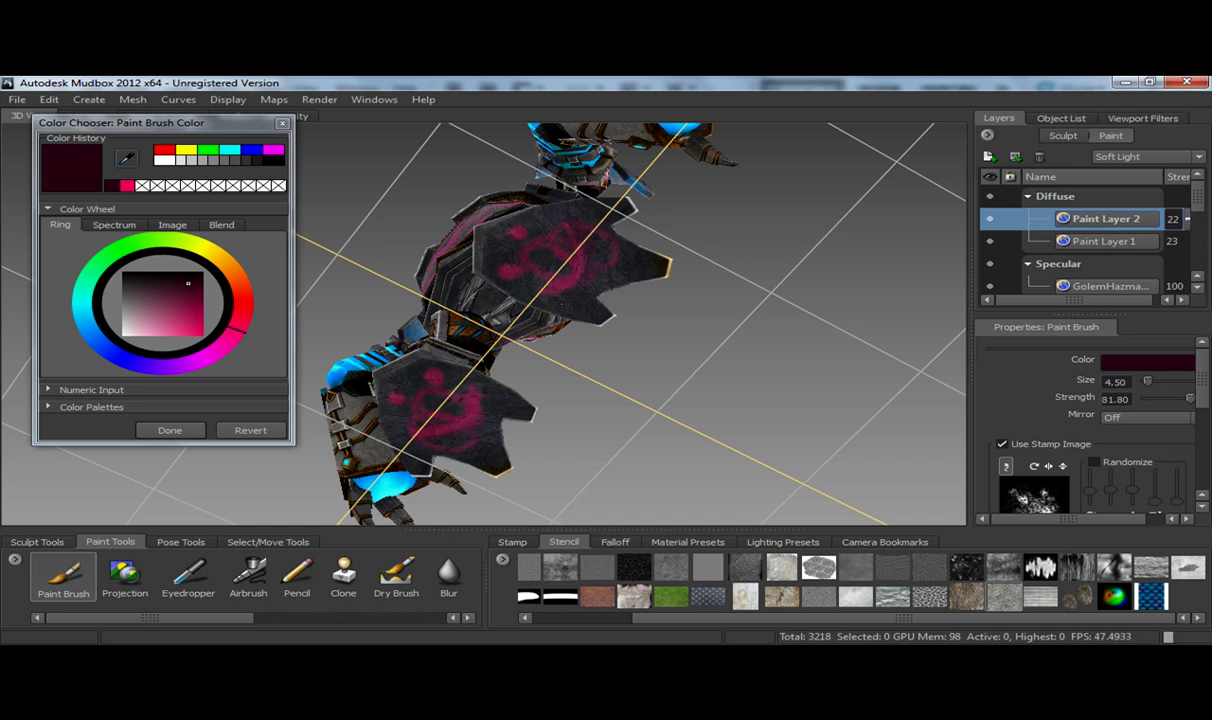
# Select the faces of both feet with a face selection brush of size 69.67 and check the selection around the golem.
pyautogui.press('m')
pyautogui.press('Escape')
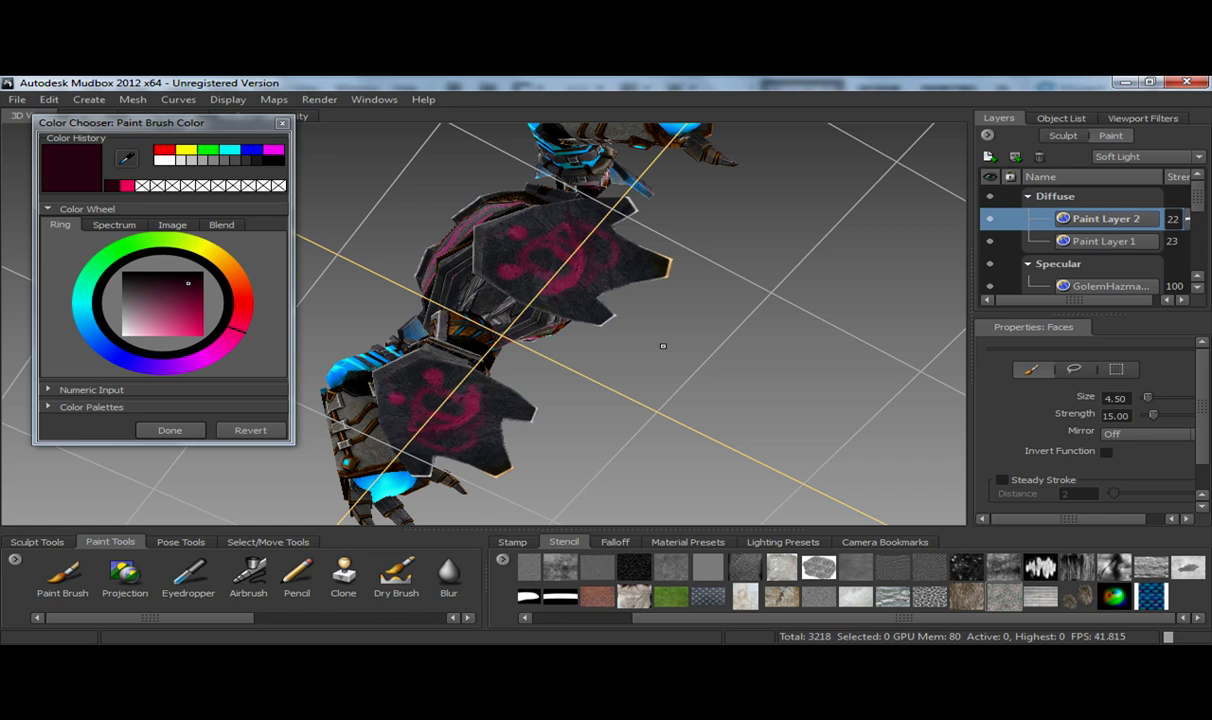
pyautogui.press('b')
pyautogui.click(554, 239)
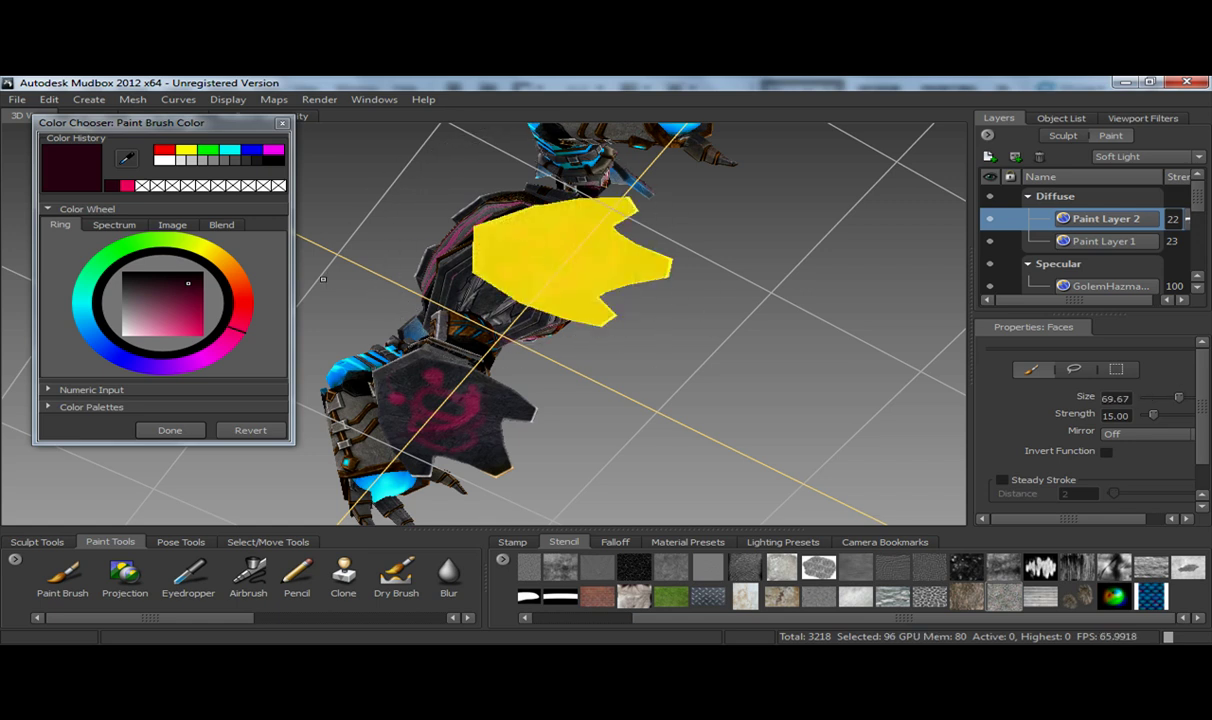
pyautogui.click(433, 405)
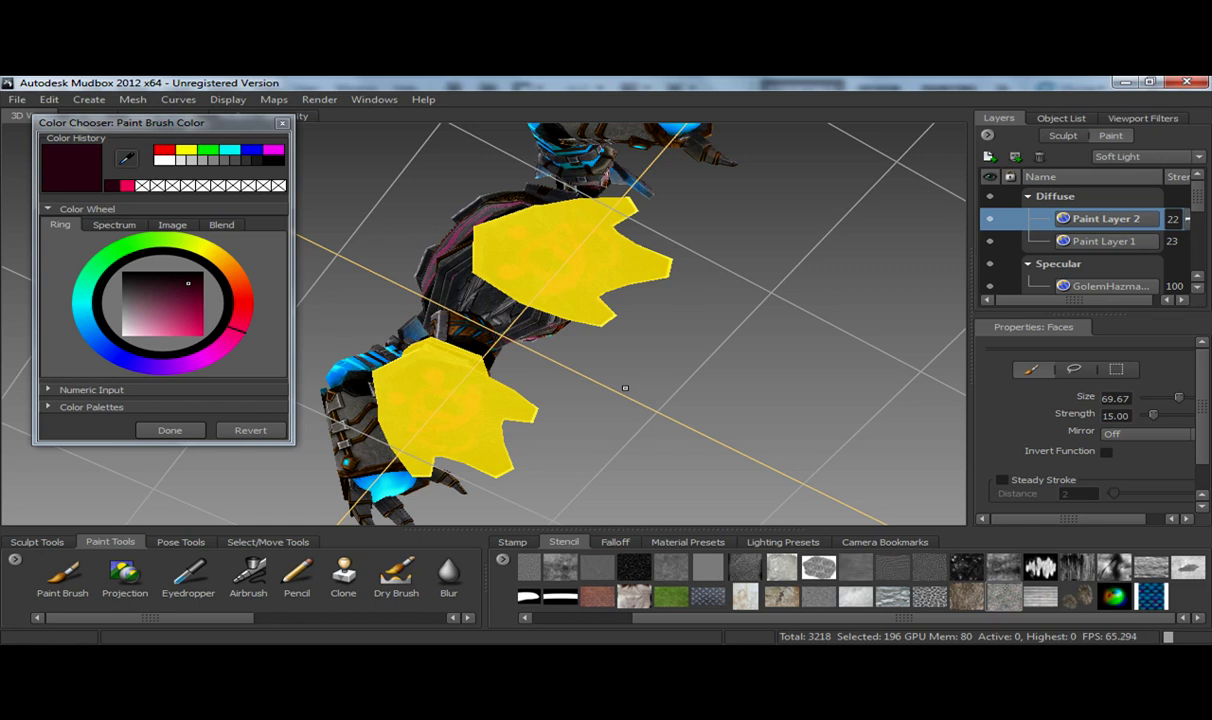
pyautogui.keyDown('alt'); pyautogui.moveTo(625, 388); pyautogui.dragTo(303, 386); pyautogui.keyUp('alt')
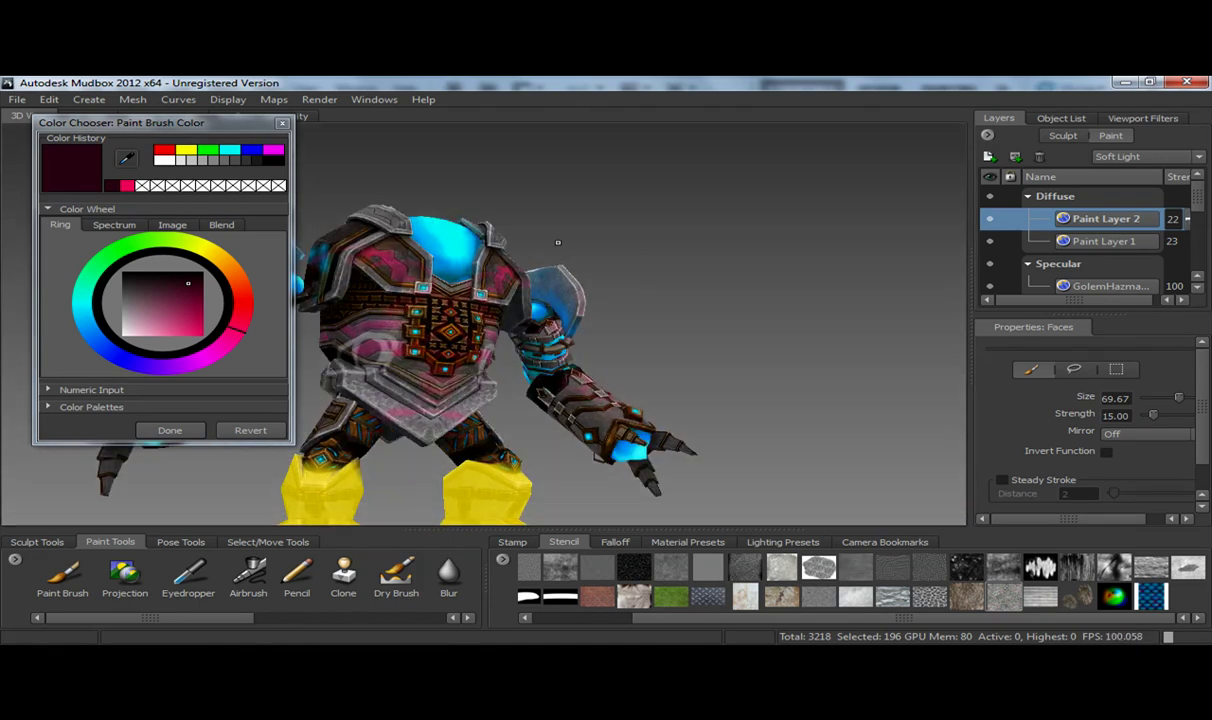
pyautogui.keyDown('alt'); pyautogui.moveTo(558, 242); pyautogui.dragTo(470, 250, button='right'); pyautogui.keyUp('alt')
pyautogui.keyDown('alt'); pyautogui.moveTo(470, 250); pyautogui.dragTo(527, 286); pyautogui.keyUp('alt')
pyautogui.keyDown('alt'); pyautogui.moveTo(523, 282); pyautogui.dragTo(500, 282, button='right'); pyautogui.keyUp('alt')
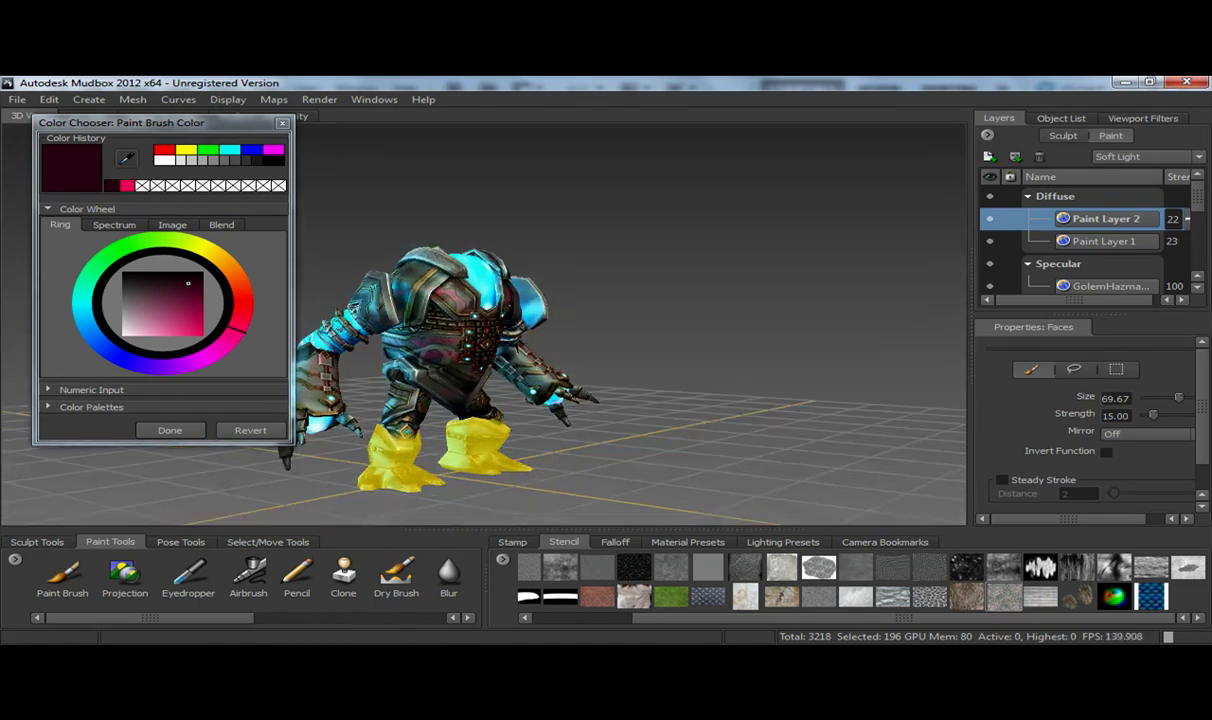
pyautogui.keyDown('alt'); pyautogui.moveTo(533, 271); pyautogui.dragTo(385, 290); pyautogui.keyUp('alt')
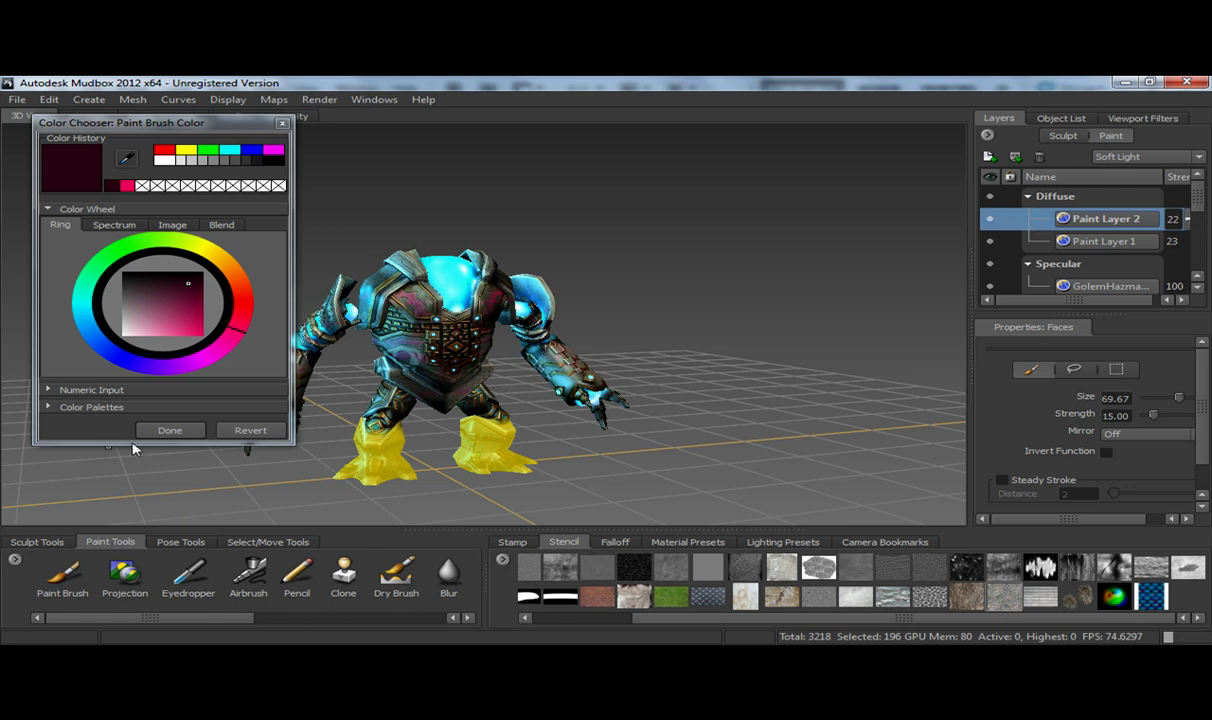
# Close the paint color chooser and undo the face selection on both feet.
pyautogui.click(161, 429)
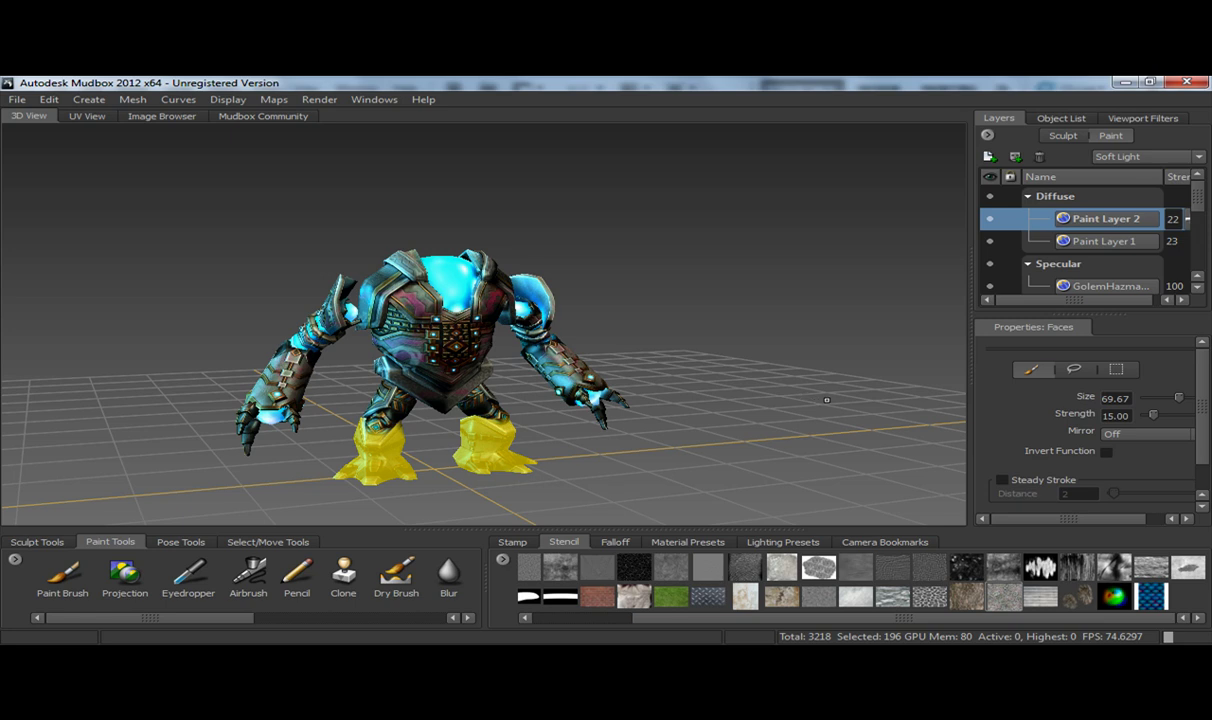
pyautogui.hotkey('ctrl', 'z')
pyautogui.hotkey('ctrl', 'z')
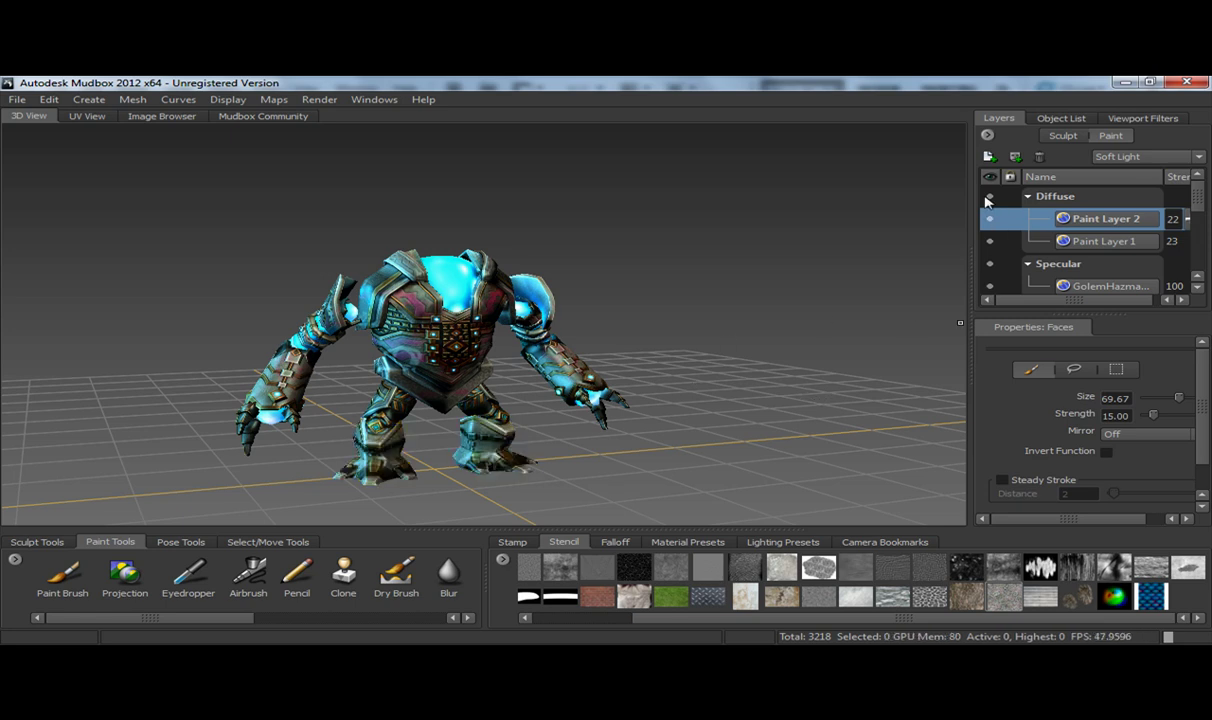
# Hide the whole Diffuse paint layer group and view the golem's torso up close.
pyautogui.click(989, 197)
pyautogui.keyDown('alt'); pyautogui.moveTo(461, 314); pyautogui.dragTo(598, 346); pyautogui.keyUp('alt')
pyautogui.moveTo(478, 291)
pyautogui.mouseDown()
pyautogui.moveTo(582, 405)
pyautogui.moveTo(540, 370)
pyautogui.moveTo(573, 401)
pyautogui.mouseUp()
pyautogui.keyDown('alt'); pyautogui.moveTo(522, 352); pyautogui.dragTo(580, 346, button='right'); pyautogui.keyUp('alt')
pyautogui.moveTo(525, 340)
pyautogui.keyDown('alt'); pyautogui.mouseDown()
pyautogui.moveTo(573, 333)
pyautogui.moveTo(530, 340)
pyautogui.mouseUp(); pyautogui.keyUp('alt')
# Open the golem's Default Material for editing and examine its normal map compatibility options and gloss color.
pyautogui.rightClick(434, 311)
pyautogui.click(430, 268)
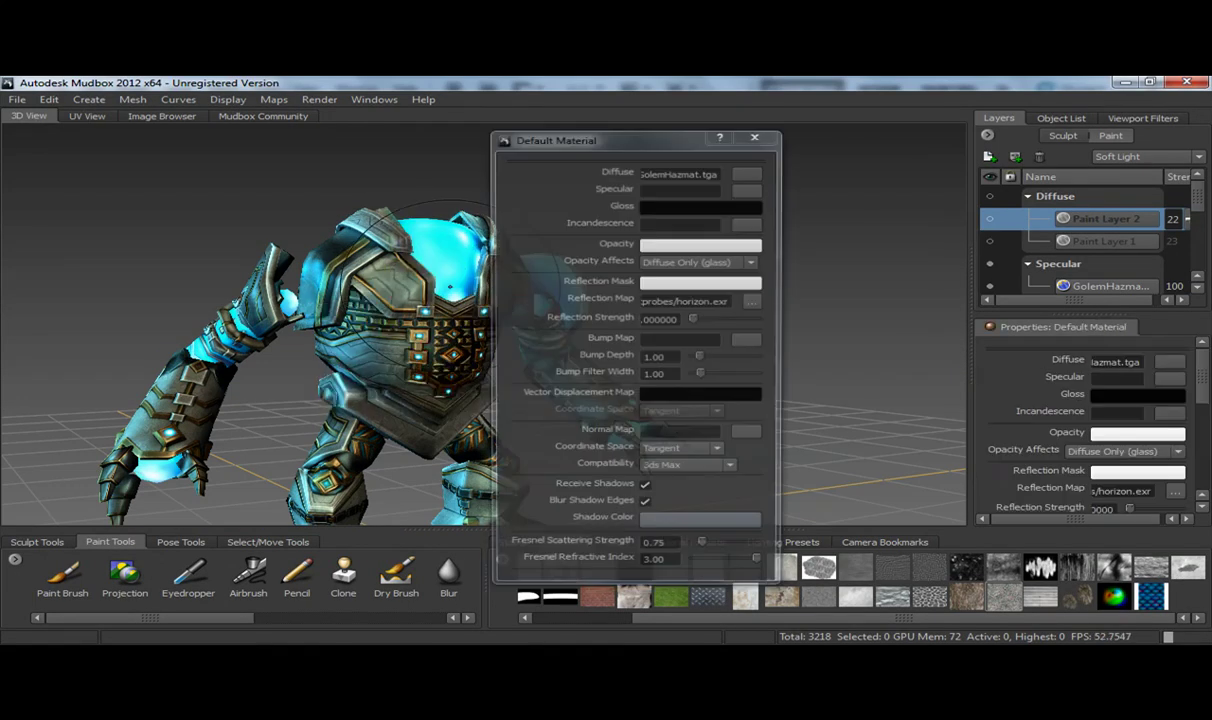
pyautogui.click(681, 470)
pyautogui.click(680, 482)
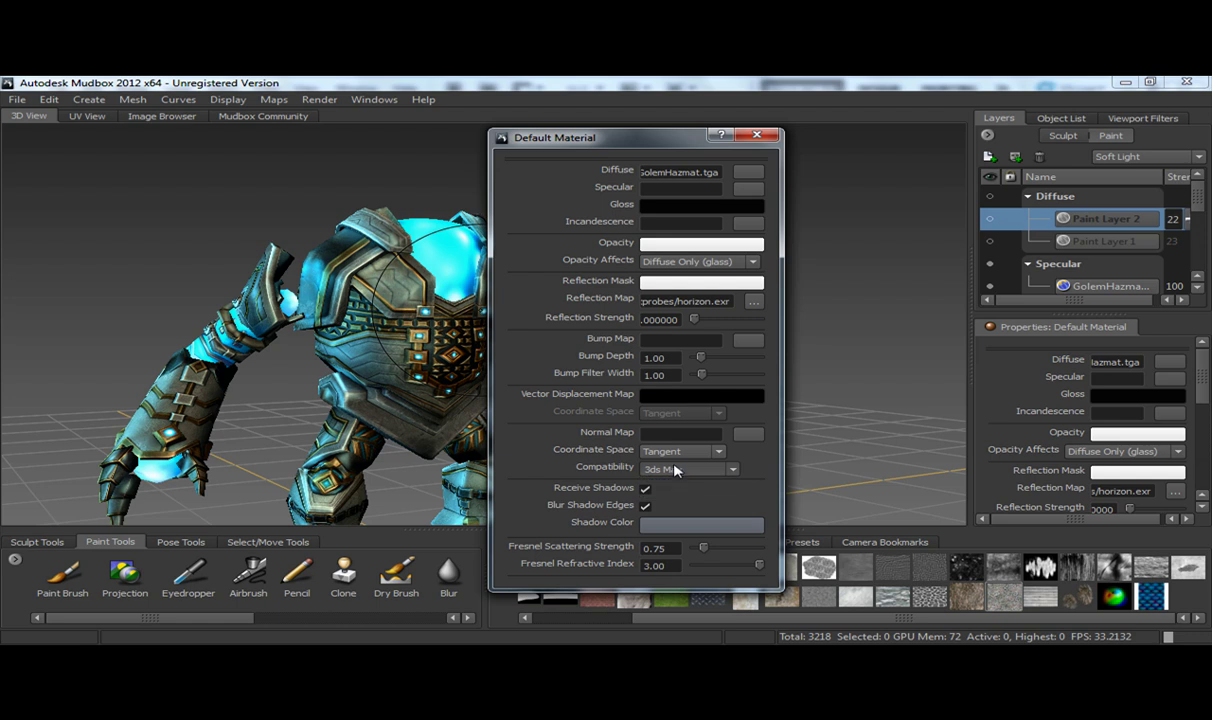
pyautogui.click(688, 469)
pyautogui.click(686, 492)
pyautogui.click(663, 203)
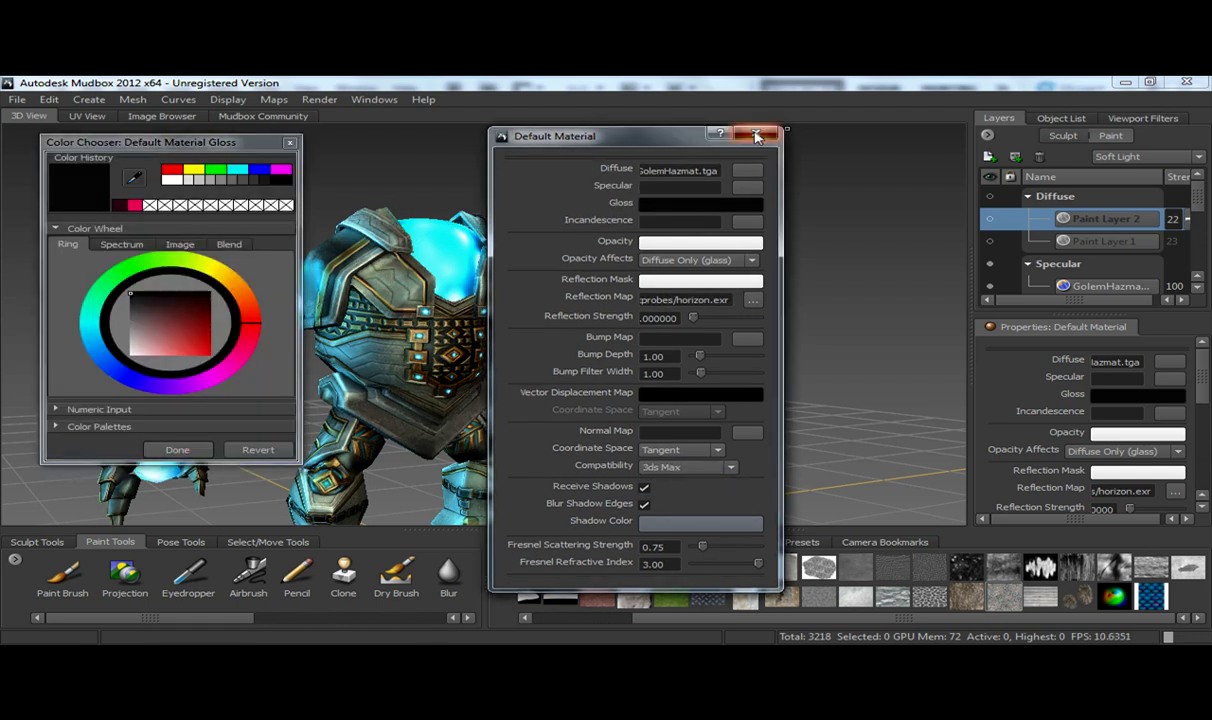
pyautogui.click(165, 450)
# Try several lighting presets on the golem, settle on the sunny patio lighting and check it from the front.
pyautogui.moveTo(80, 495)
pyautogui.keyDown('alt'); pyautogui.mouseDown()
pyautogui.moveTo(415, 395)
pyautogui.moveTo(385, 388)
pyautogui.moveTo(445, 370)
pyautogui.moveTo(398, 382)
pyautogui.moveTo(676, 173)
pyautogui.moveTo(520, 330)
pyautogui.moveTo(633, 341)
pyautogui.mouseUp(); pyautogui.keyUp('alt')
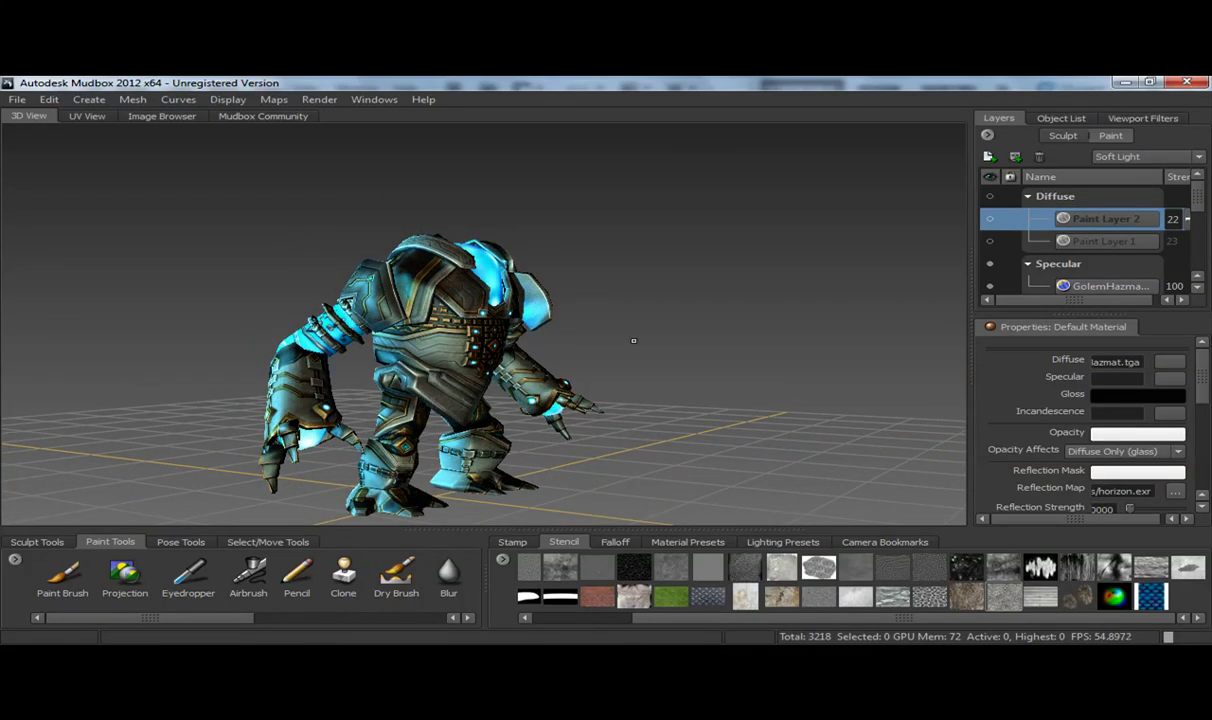
pyautogui.click(755, 542)
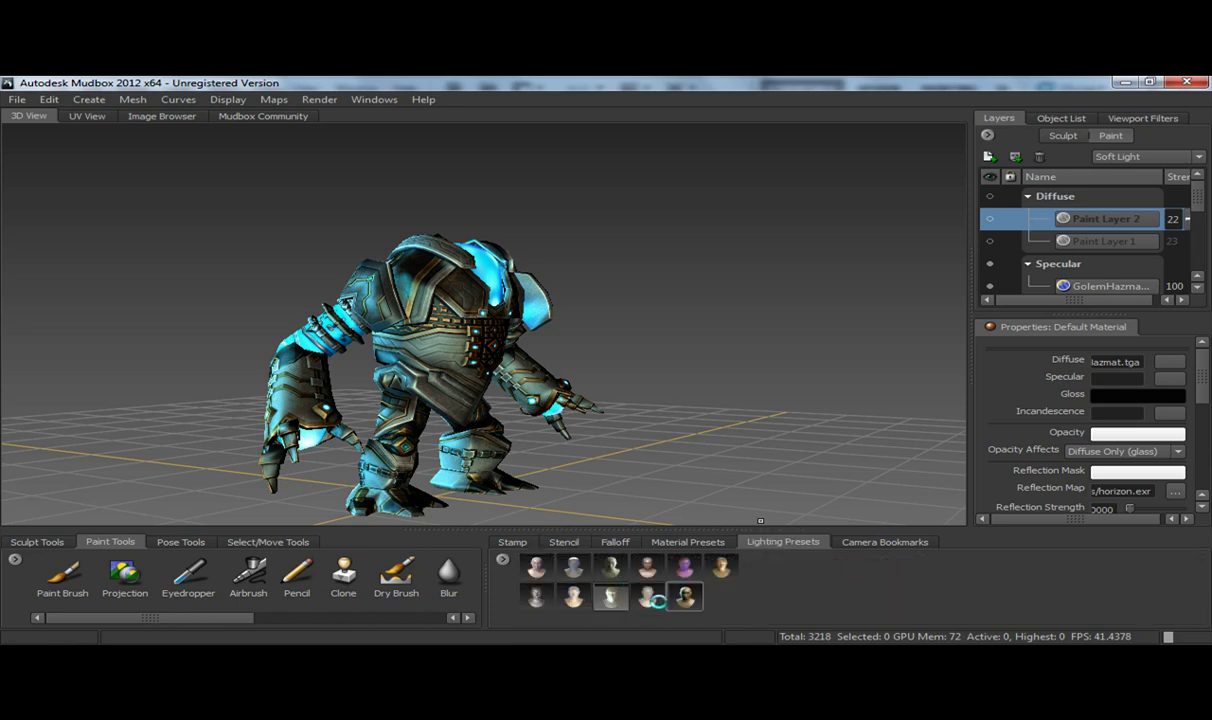
pyautogui.click(722, 570)
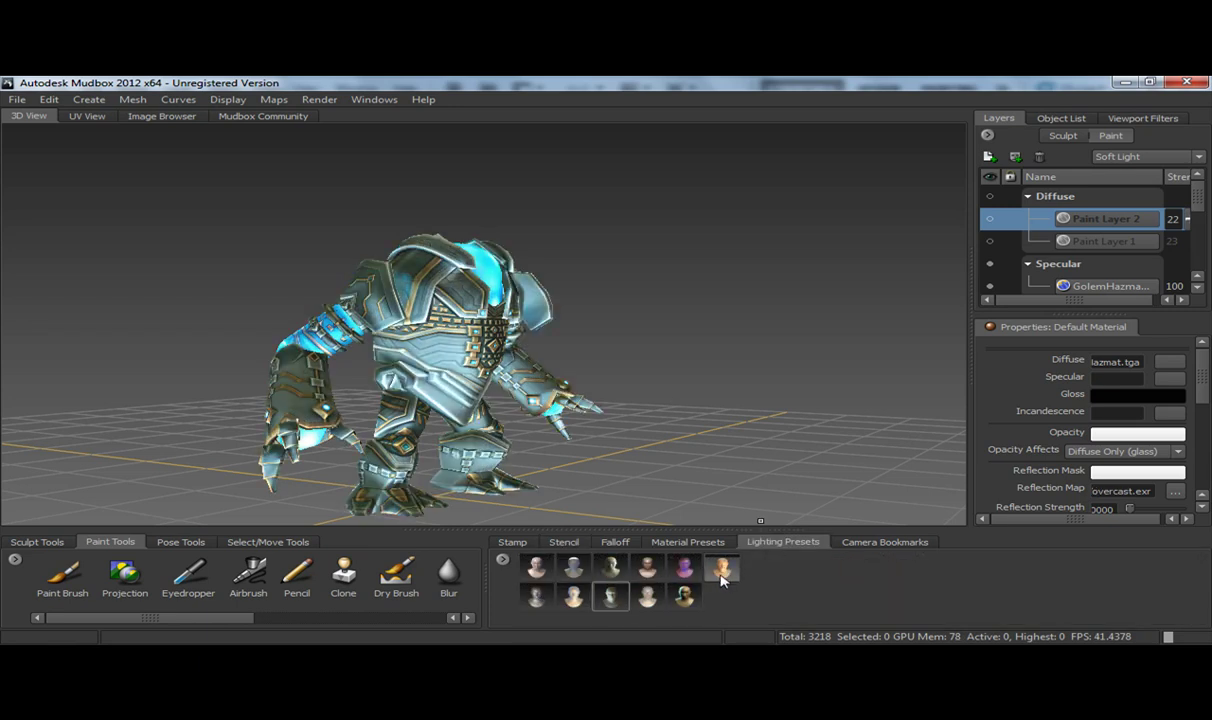
pyautogui.click(692, 598)
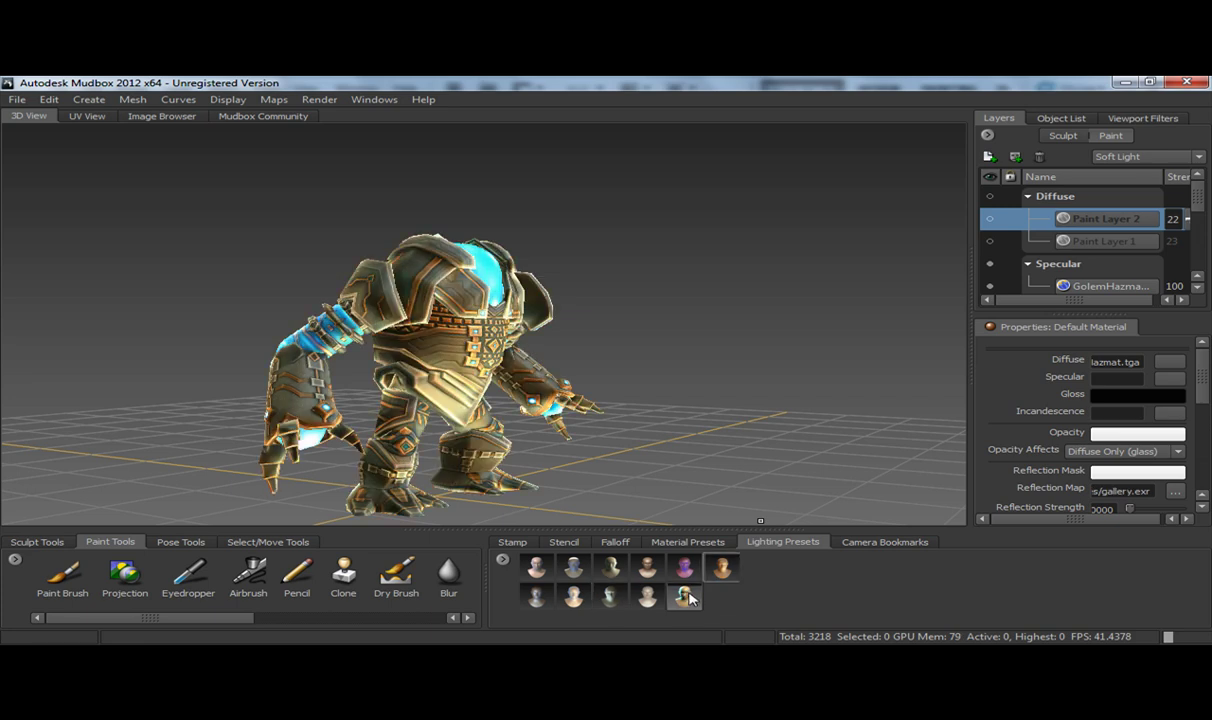
pyautogui.click(578, 592)
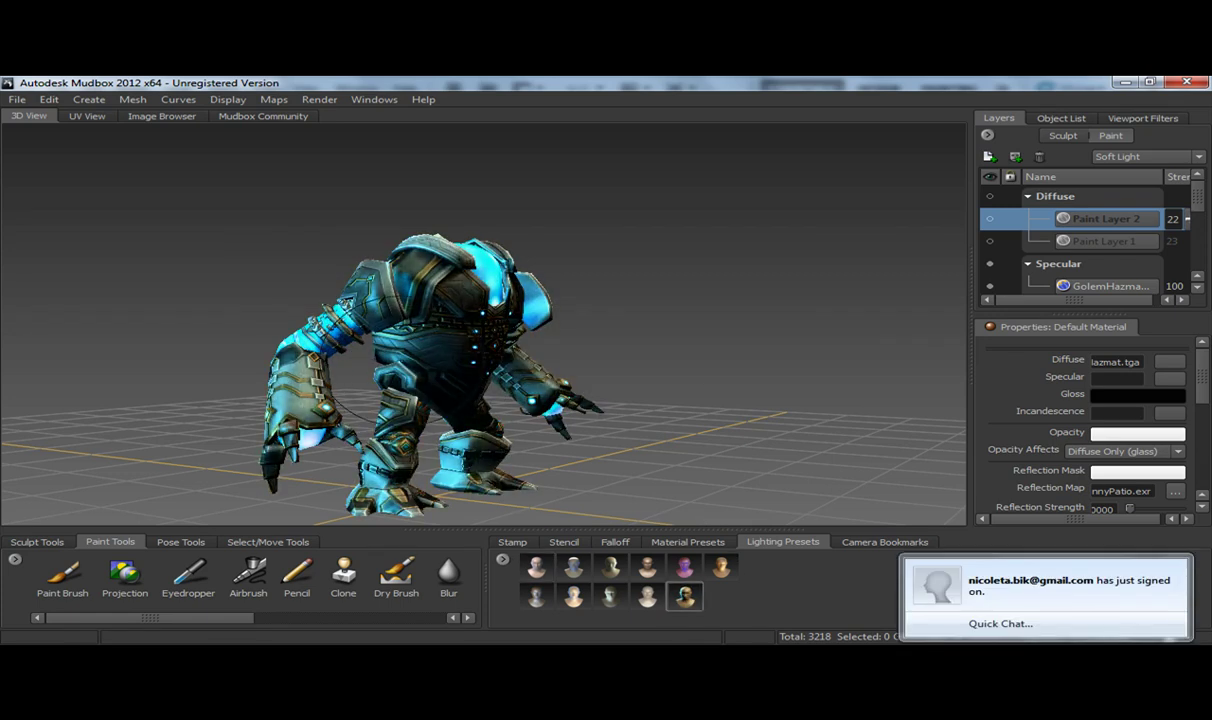
pyautogui.keyDown('alt'); pyautogui.moveTo(591, 333); pyautogui.dragTo(604, 385); pyautogui.keyUp('alt')
pyautogui.moveTo(508, 393)
pyautogui.keyDown('alt'); pyautogui.mouseDown()
pyautogui.moveTo(678, 400)
pyautogui.moveTo(270, 355)
pyautogui.mouseUp(); pyautogui.keyUp('alt')
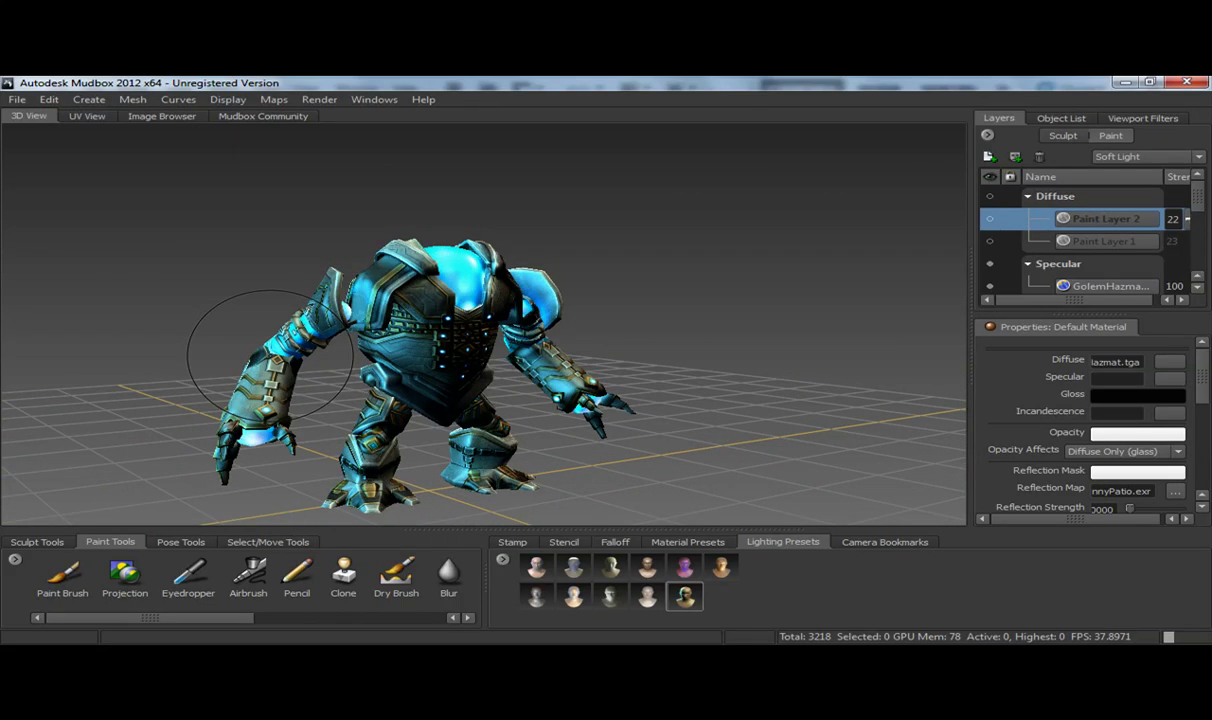